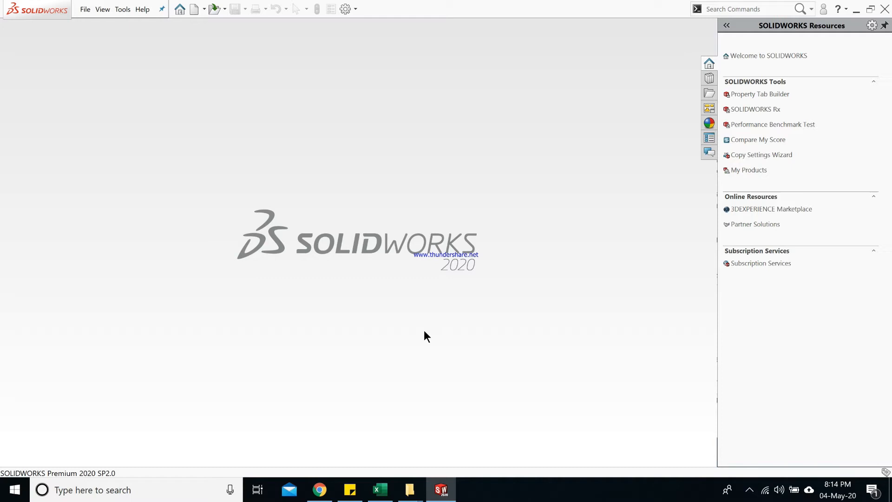
Step: Create a new part document and start a sketch on the Front Plane
key("ctrl+n")
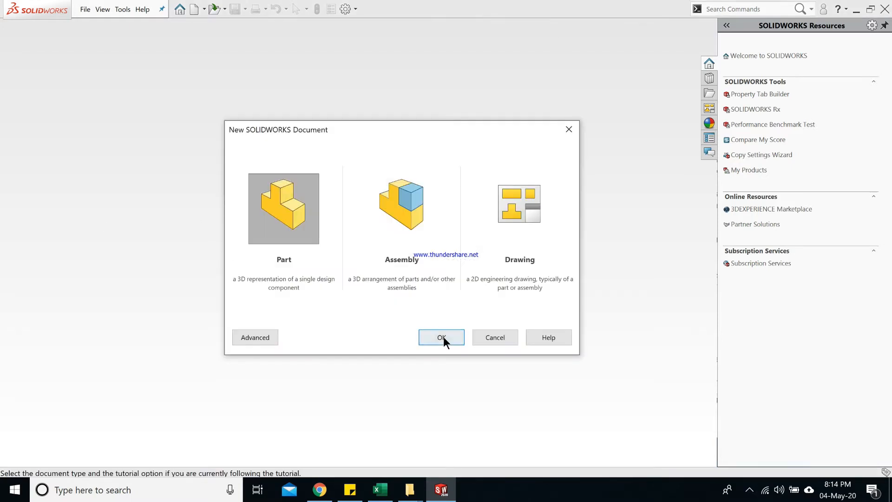
left_click(441, 338)
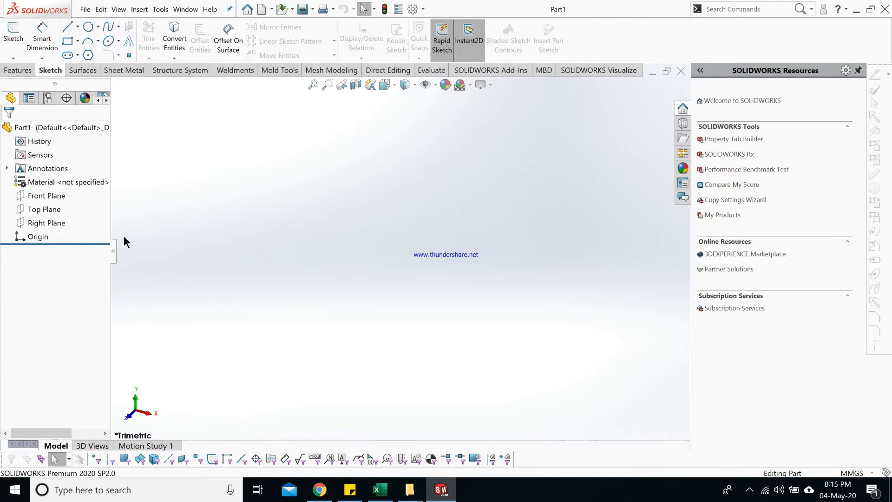
left_click(54, 197)
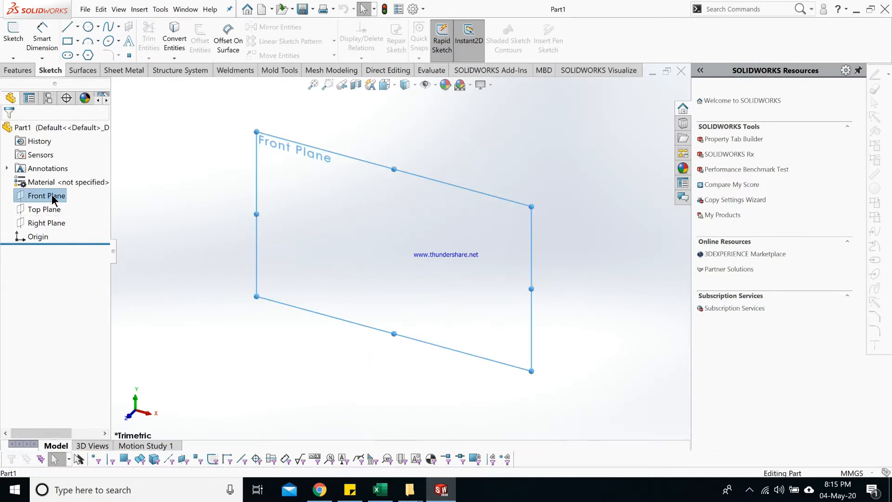
left_click(52, 194)
left_click(49, 195)
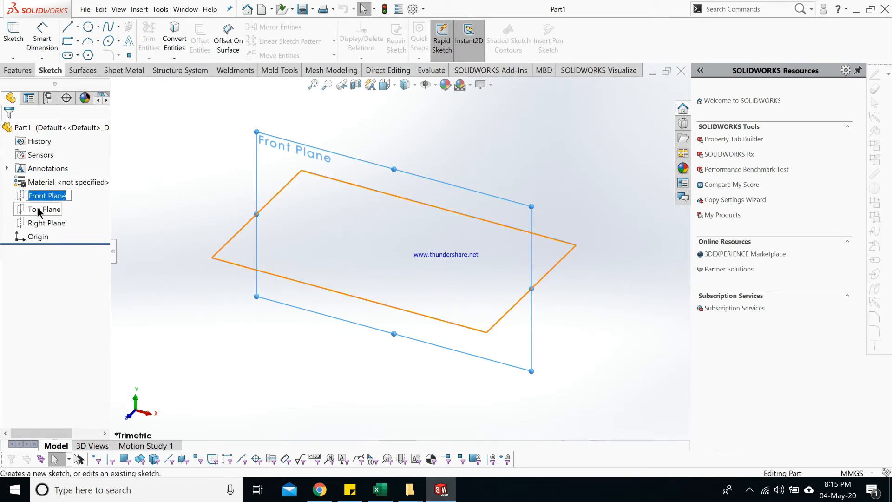
right_click(24, 195)
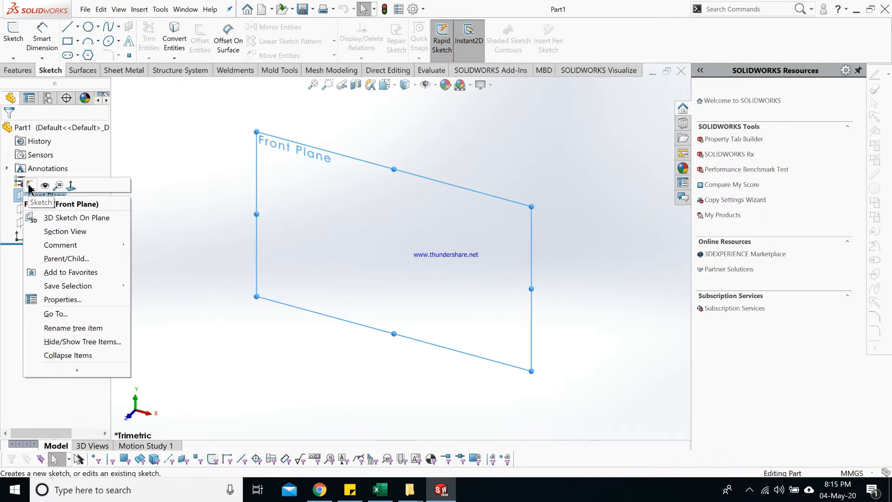
left_click(30, 186)
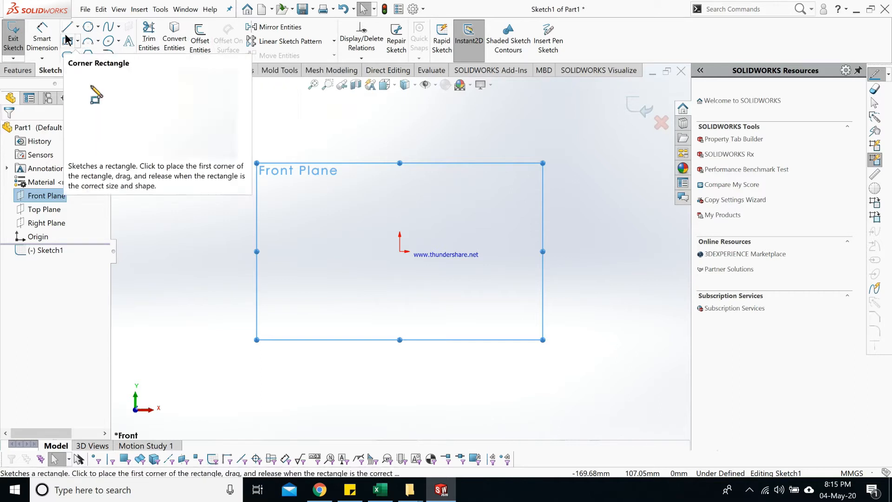
Step: Sketch a self-crossing chain of seven connected lines around the origin, starting with a horizontal line about 179 mm long above it
key("l")
left_click(211, 142)
left_click(498, 142)
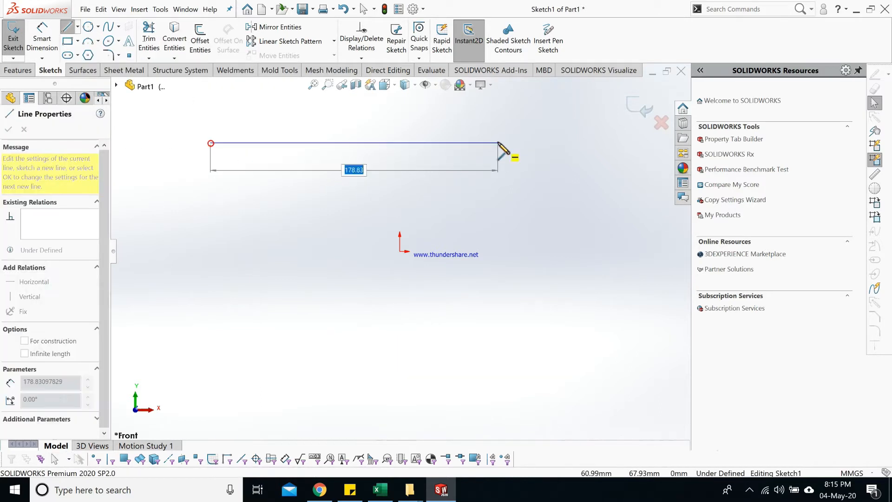
left_click(496, 288)
left_click(321, 295)
left_click(327, 207)
left_click(608, 206)
left_click(579, 122)
left_click(420, 165)
key("Escape")
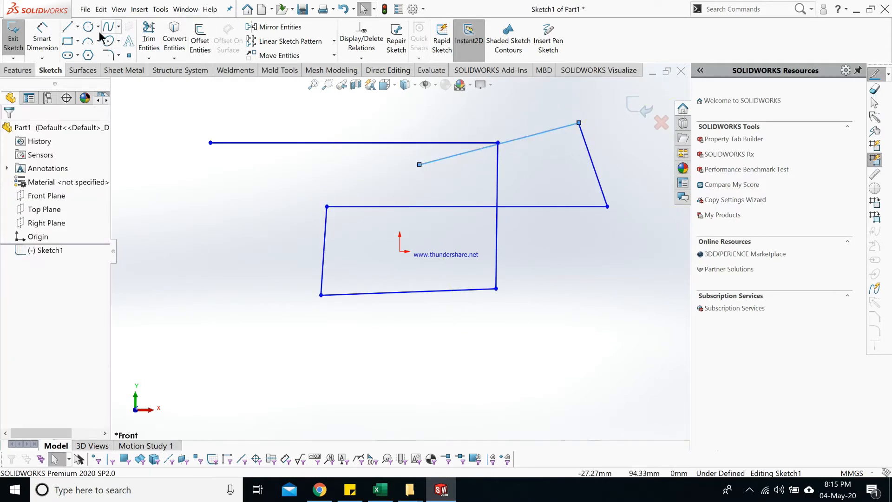
Step: Sketch a circle about 81 mm in diameter near the origin, crossing the lower horizontal line of the chain
left_click(88, 28)
left_click(369, 236)
left_click(446, 316)
left_click(496, 274)
key("Escape")
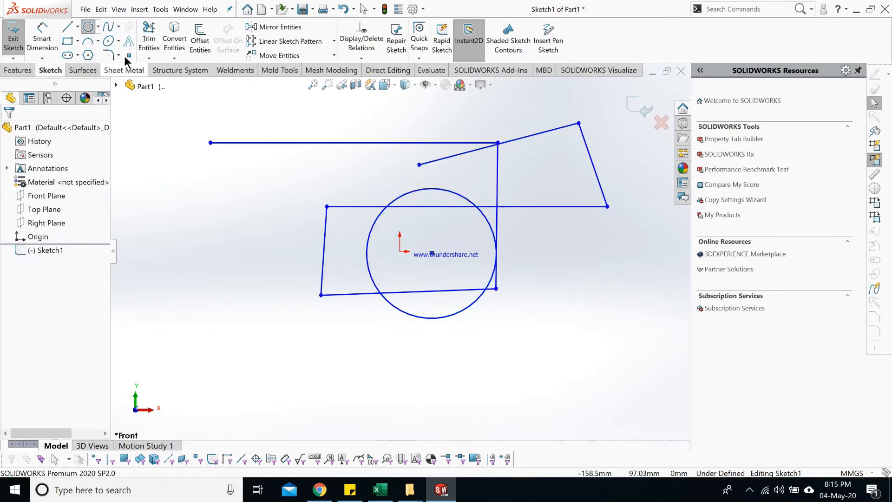
Step: Sketch a tall corner rectangle across the long upper line, and move the line chain's lower-right corner outward and down
left_click(68, 41)
left_click(233, 99)
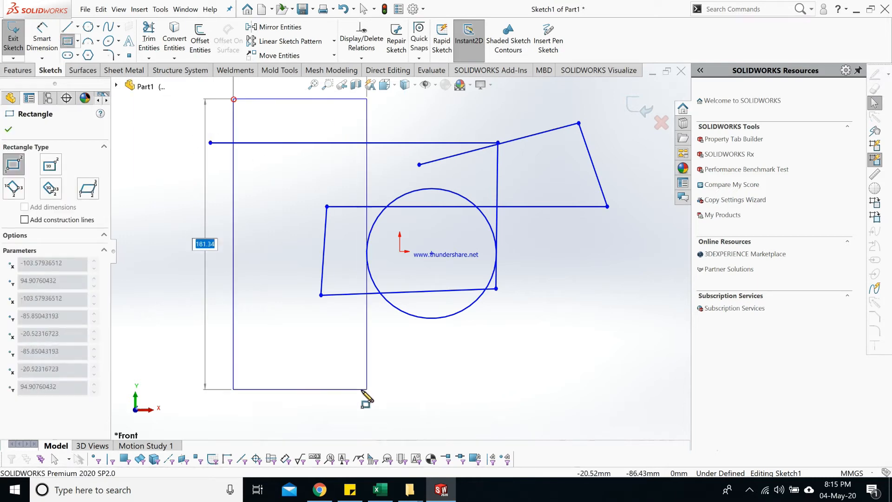
left_click(323, 364)
key("Escape")
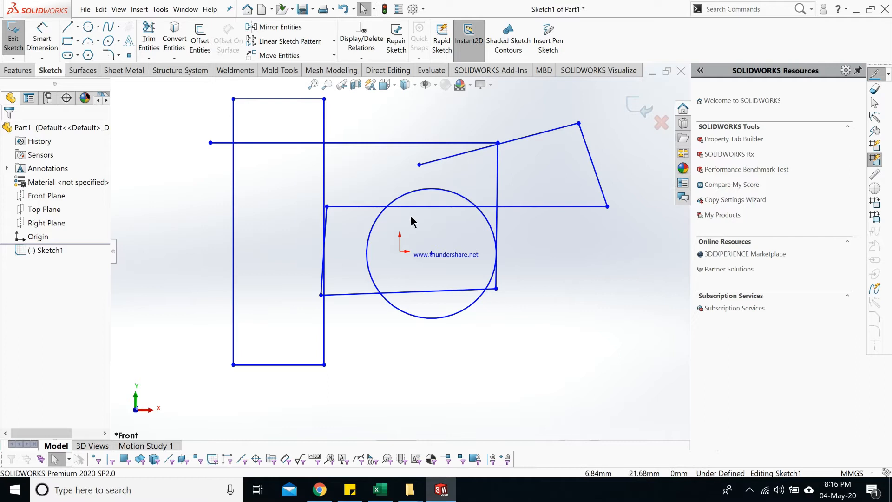
left_click_drag(496, 289, 535, 332)
left_click(448, 376)
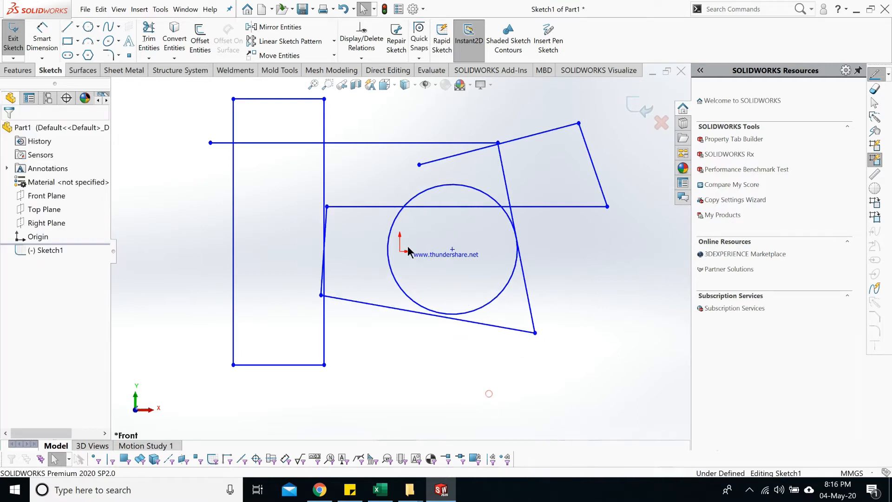
Step: Trim the upper horizontal line's overhang back to the rectangle's left edge, using the Trim to closest option
left_click(150, 34)
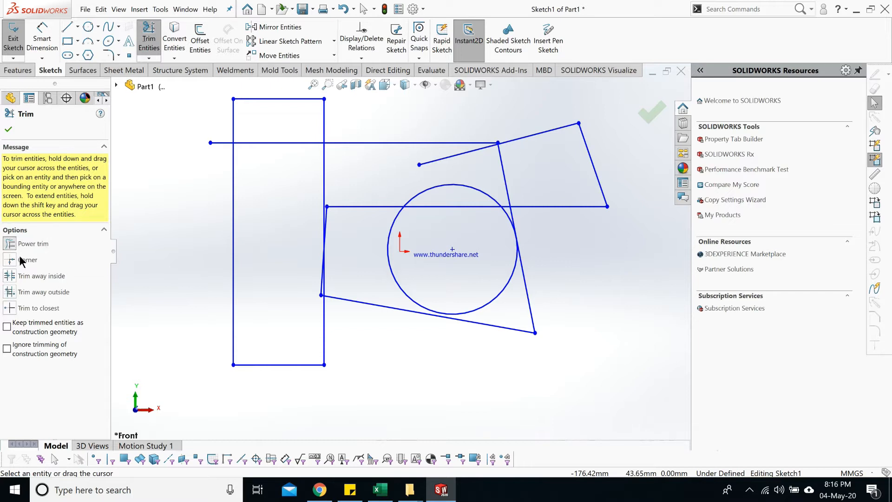
left_click(11, 308)
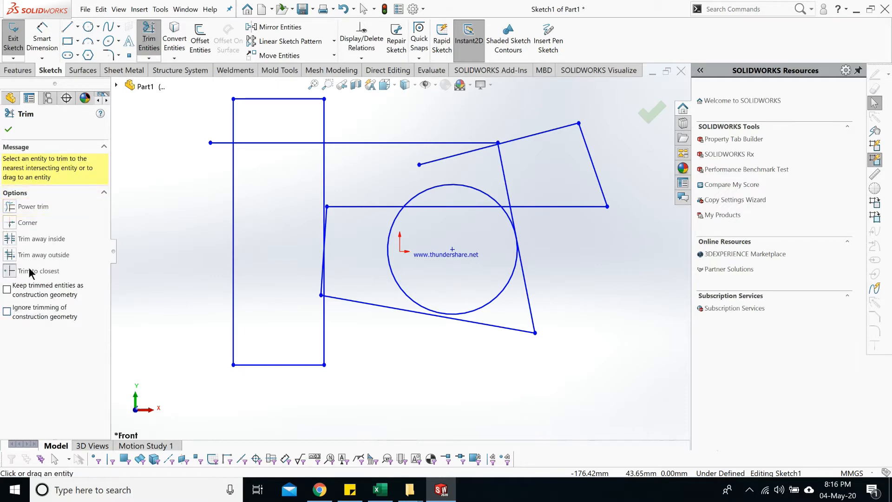
left_click(223, 144)
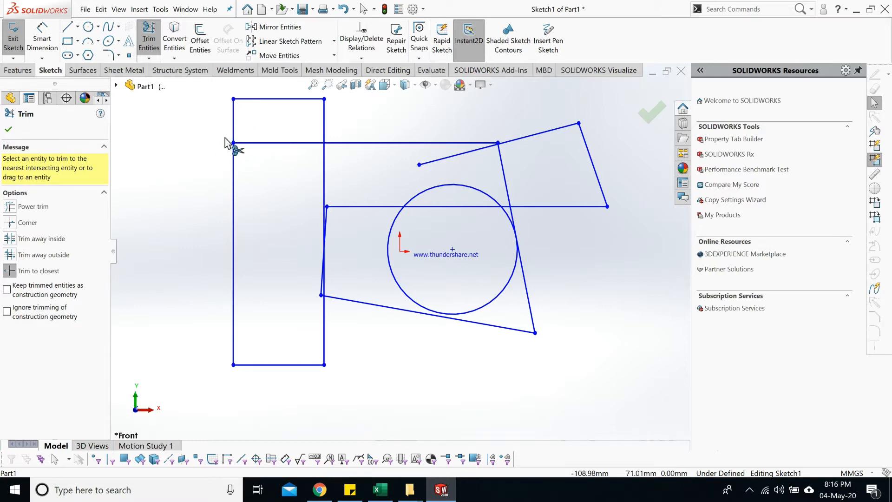
Step: Trim to closest the rectangle's upper-left edge, the horizontal segment inside the rectangle and the circle's top arc
left_click(234, 122)
left_click(296, 143)
left_click(452, 186)
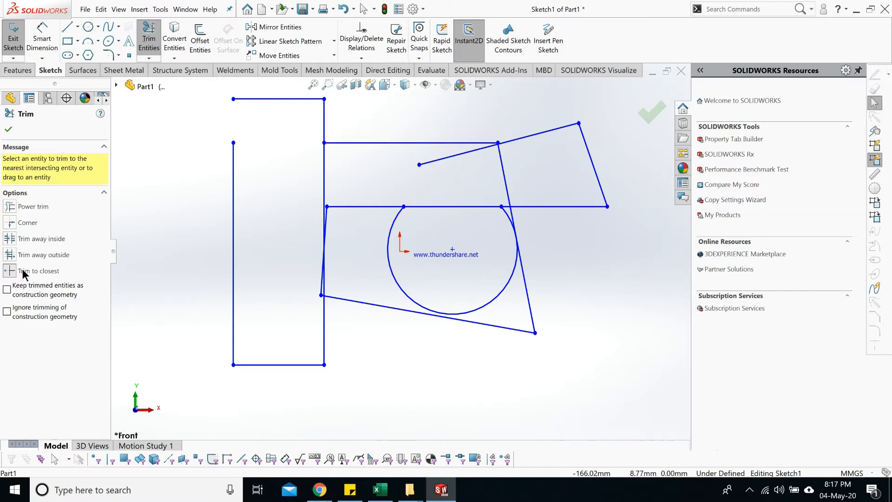
Step: Undo the last three trims on the circle, the horizontal line and the rectangle's left edge
key("ctrl+z")
key("Escape")
key("ctrl+z")
key("ctrl+z")
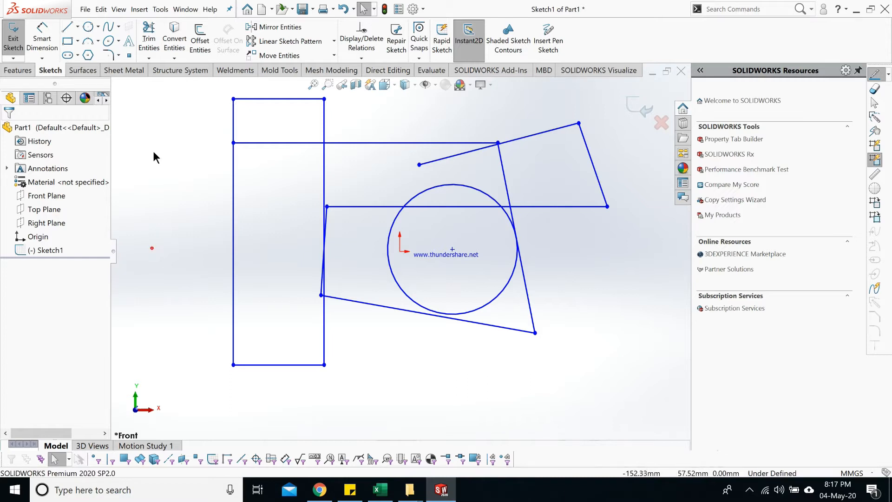
Step: Use Power trim in one sweeping path across the sketch to remove the lines, the circle and the rectangle
left_click(147, 47)
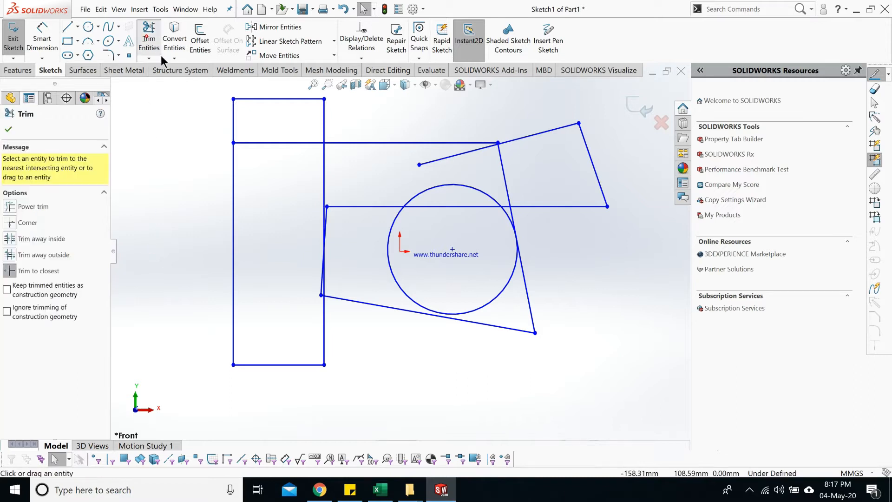
left_click(23, 270)
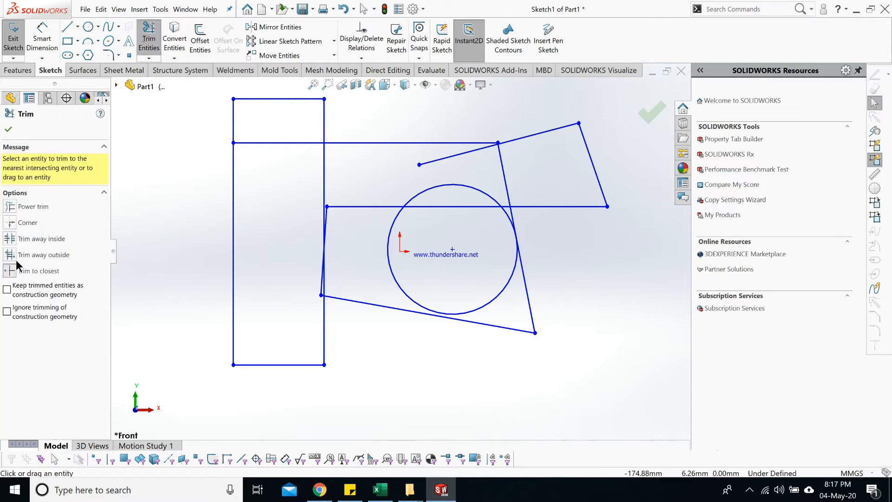
left_click(10, 208)
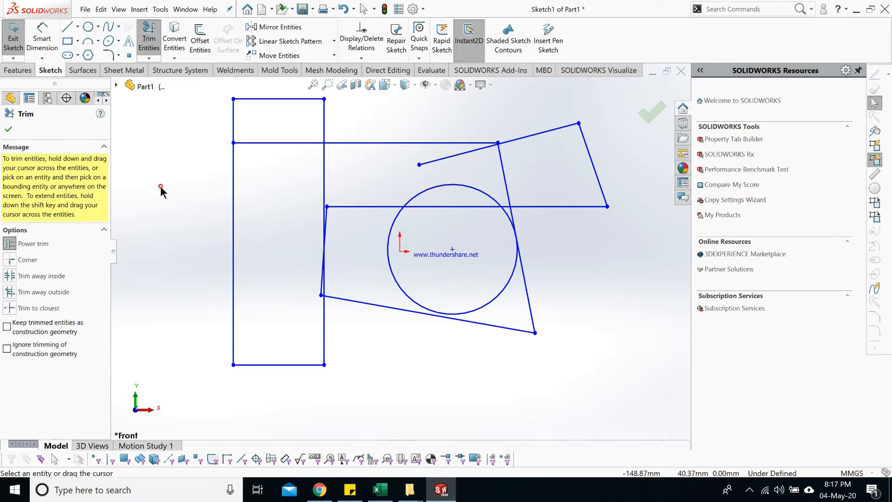
mouse_move(161, 185)
left_mouse_down()
mouse_move(190, 135)
mouse_move(220, 121)
left_mouse_up()
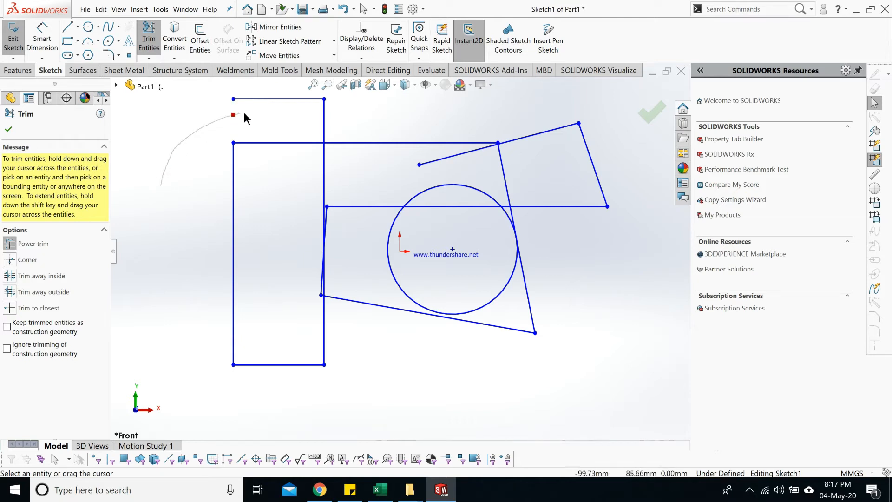
mouse_move(332, 110)
left_mouse_down()
mouse_move(401, 121)
mouse_move(447, 155)
left_mouse_up()
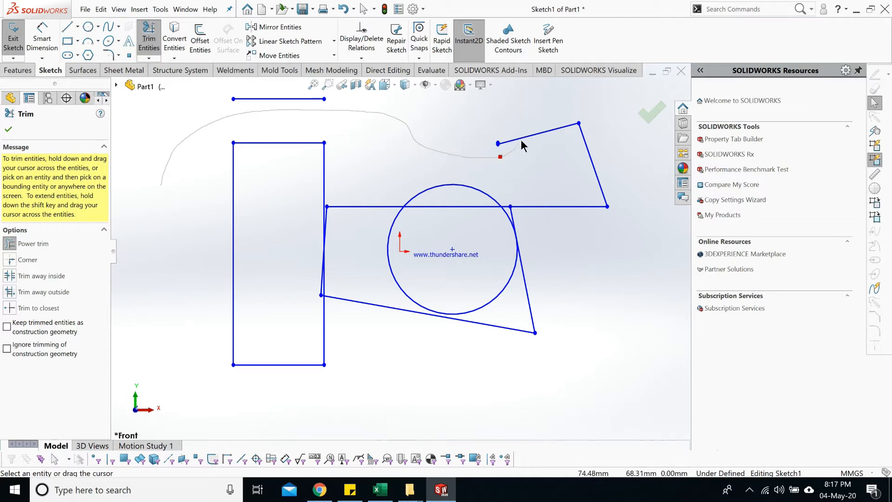
left_click_drag(568, 124, 606, 138)
left_click_drag(575, 209, 546, 233)
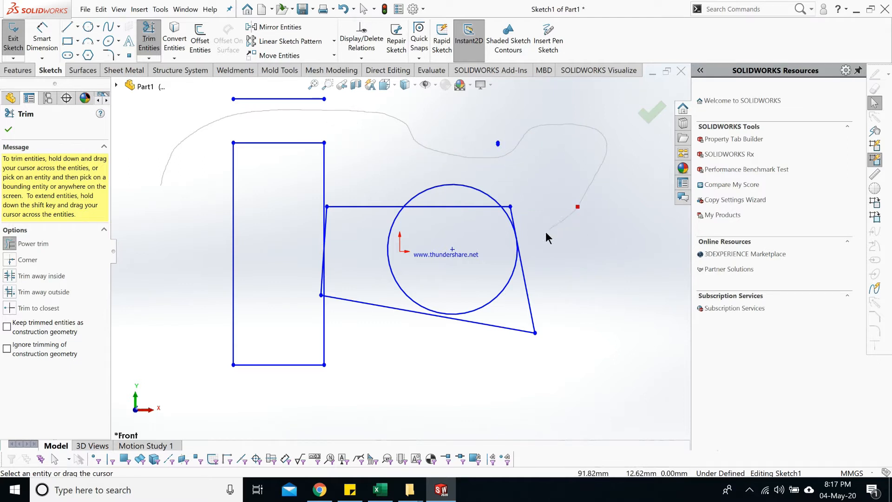
mouse_move(534, 275)
left_mouse_down()
mouse_move(516, 316)
mouse_move(482, 336)
mouse_move(472, 261)
mouse_move(520, 215)
mouse_move(512, 202)
mouse_move(451, 221)
left_mouse_up()
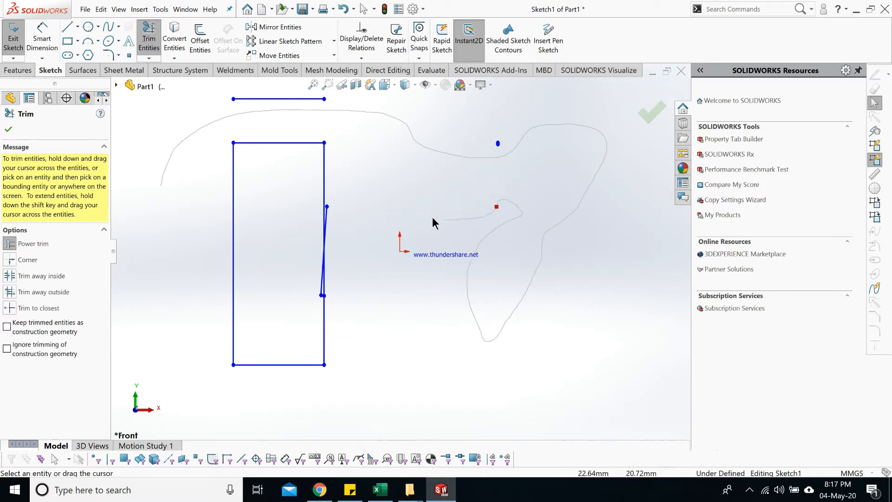
mouse_move(310, 225)
left_mouse_down()
mouse_move(302, 153)
mouse_move(249, 160)
mouse_move(213, 241)
mouse_move(289, 381)
left_mouse_up()
left_click_drag(367, 302, 302, 290)
mouse_move(346, 317)
left_mouse_down()
mouse_move(321, 296)
mouse_move(320, 307)
mouse_move(292, 226)
mouse_move(290, 140)
left_mouse_up()
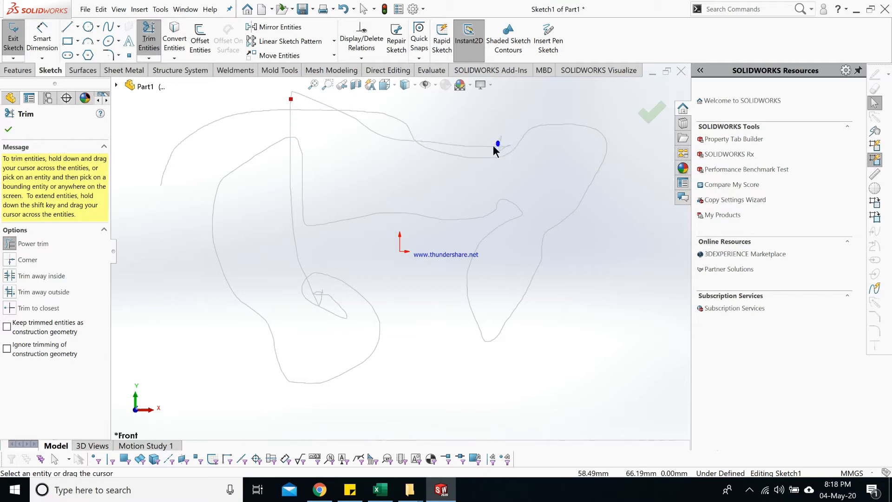
left_click_drag(506, 140, 569, 143)
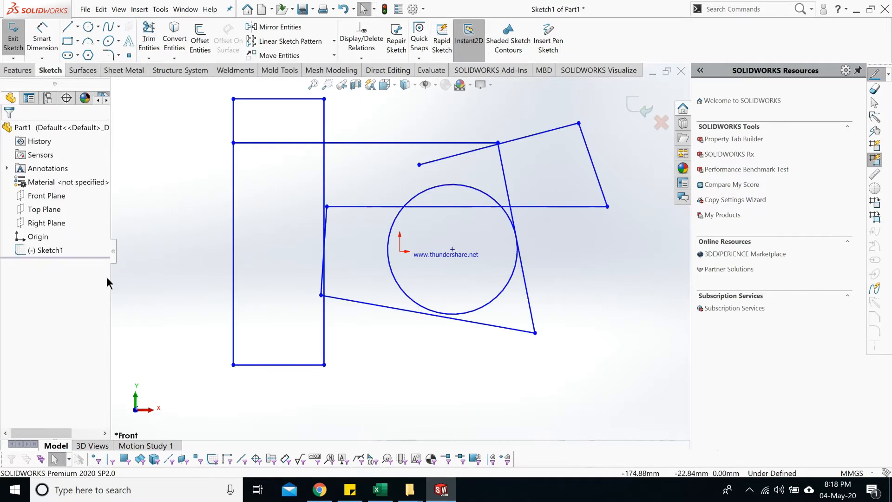
Step: Trim the upper horizontal line and the rectangle's right edge to a corner, keeping the part inside and below
left_click(149, 37)
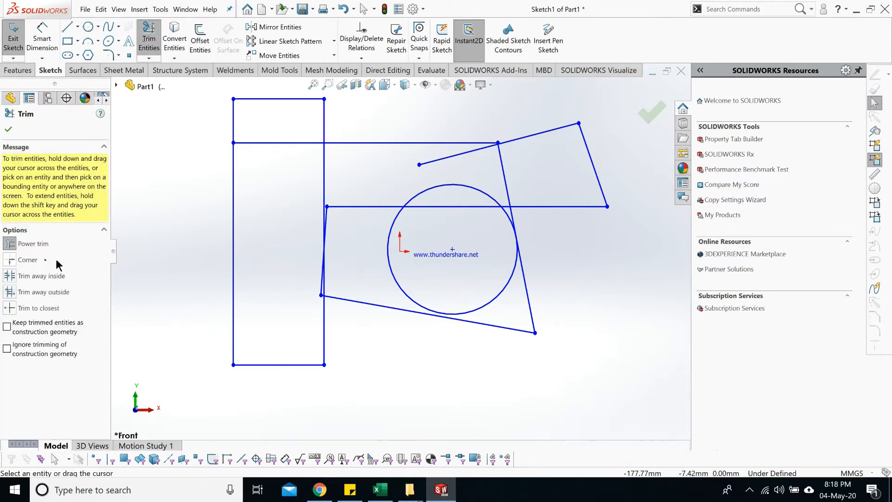
left_click(9, 262)
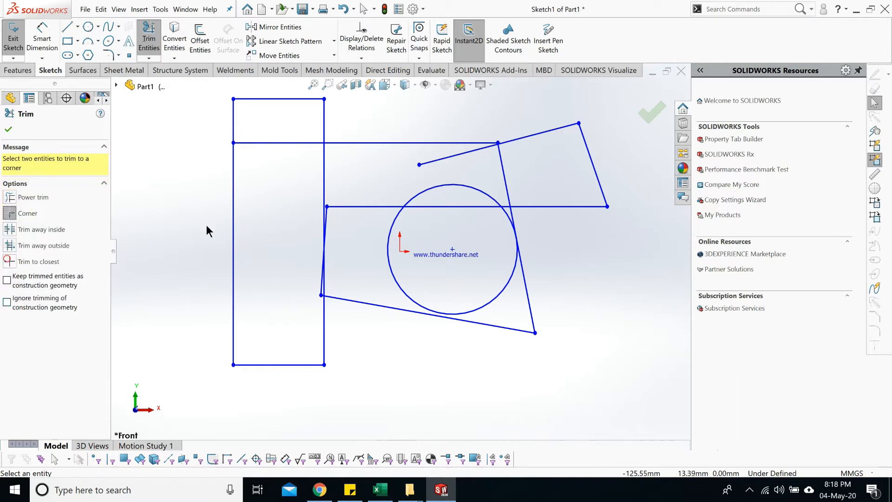
left_click(288, 143)
left_click(324, 160)
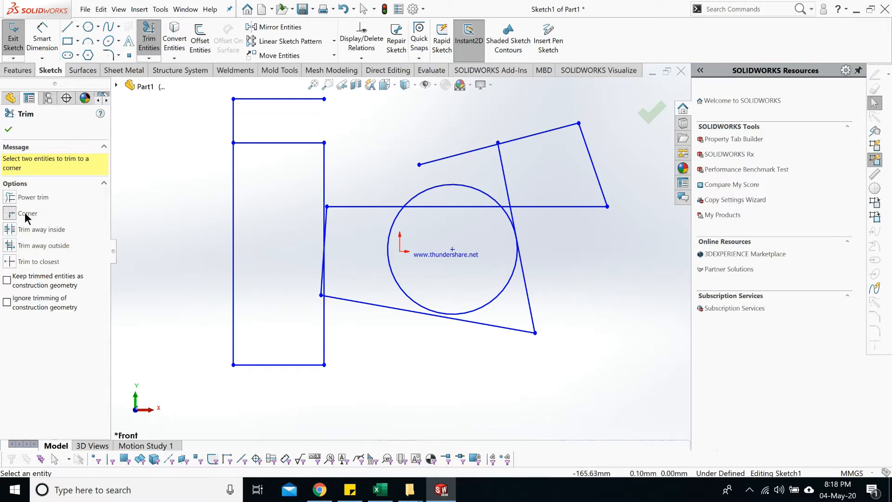
Step: Try the Trim away inside option, using the circle as boundary to cut the horizontal line crossing it
left_click(27, 229)
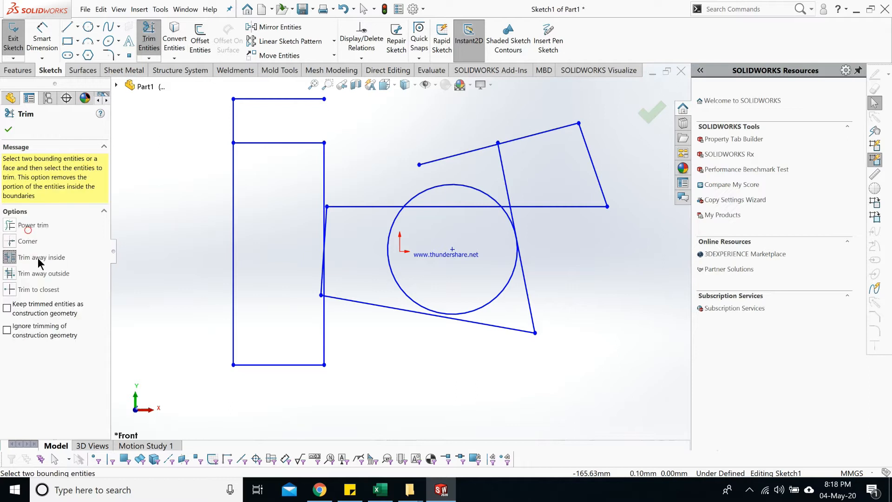
left_click(497, 295)
left_click(468, 205)
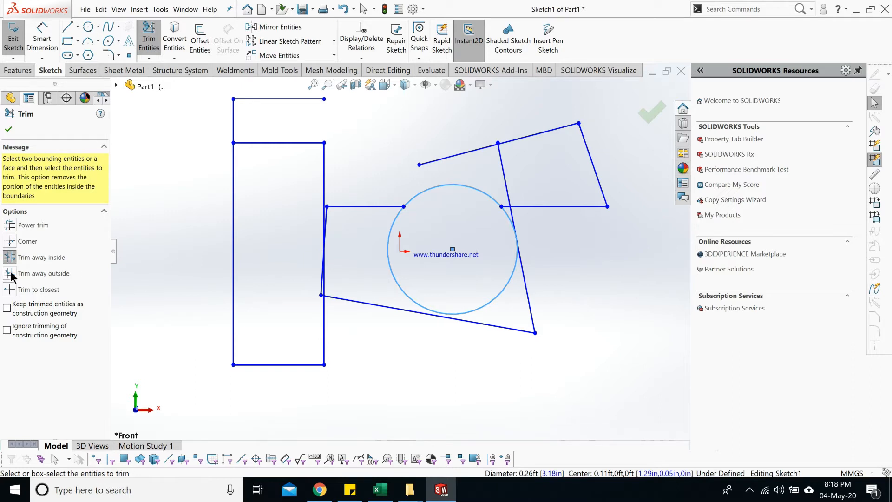
key("Escape")
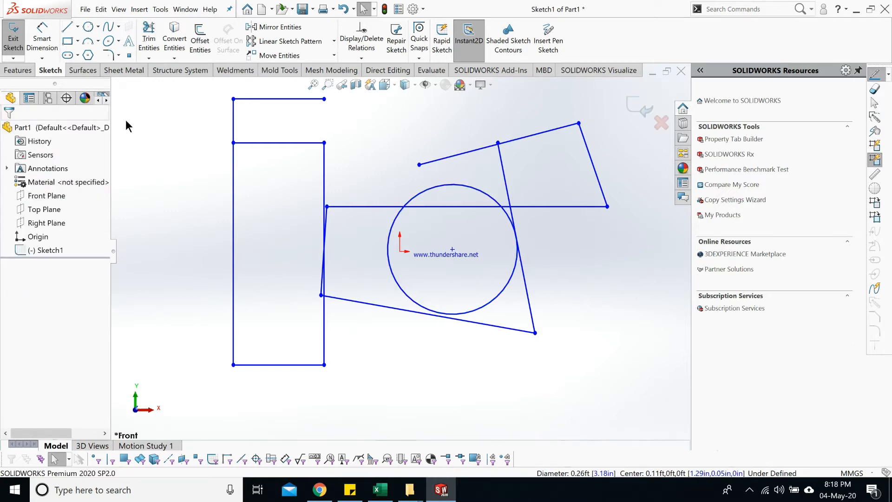
Step: Trim the horizontal line with the Trim away outside option, using the circle as boundary so only the segment within it is kept
left_click(148, 36)
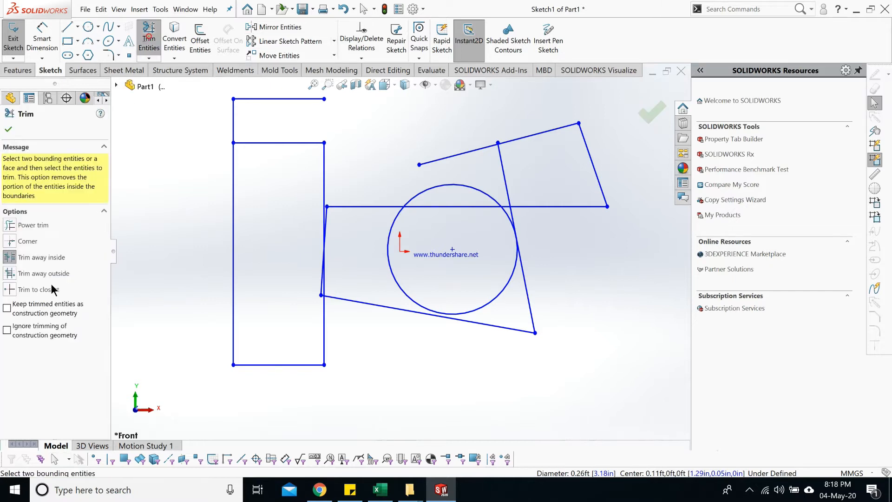
left_click(38, 274)
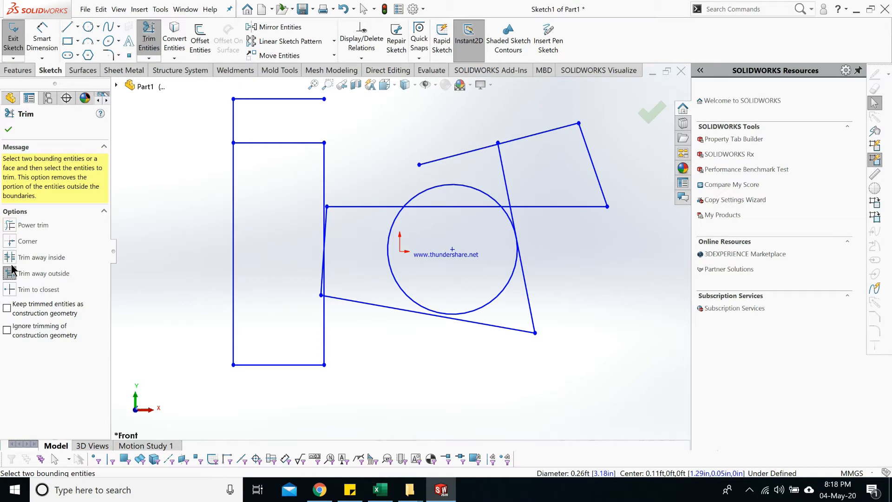
left_click(483, 304)
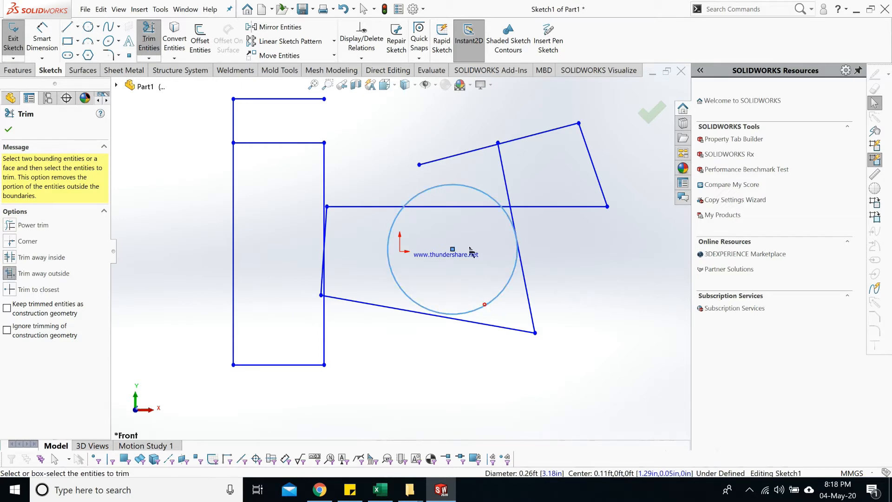
left_click(458, 206)
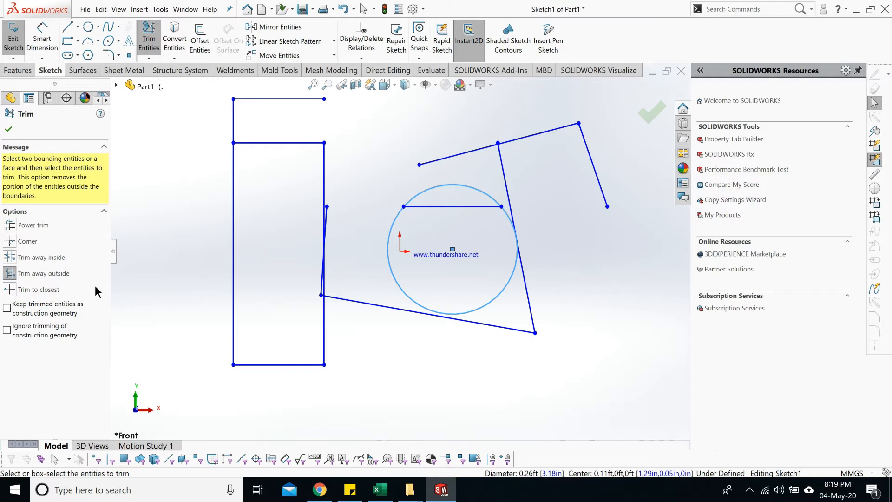
left_click(8, 129)
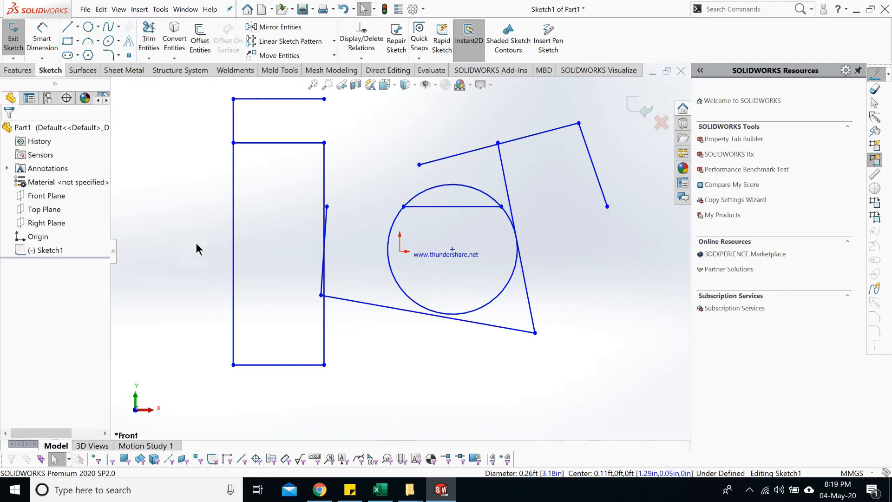
key("z")
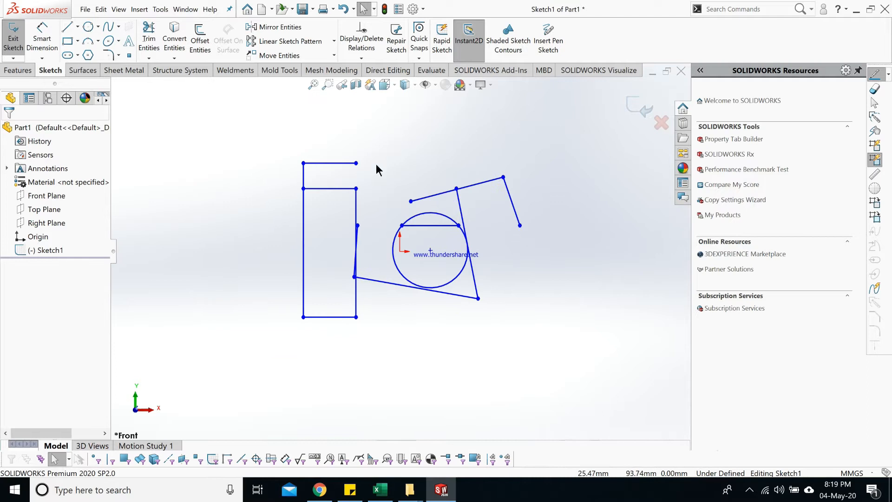
left_click(181, 58)
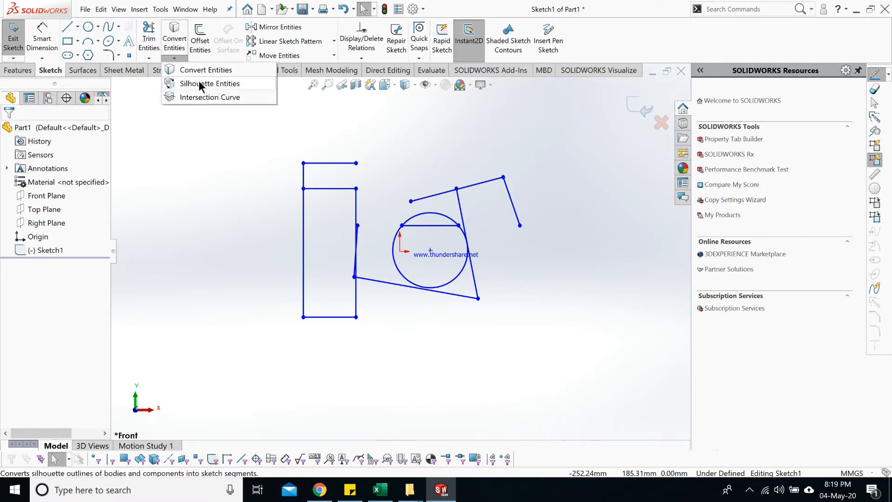
left_click(199, 135)
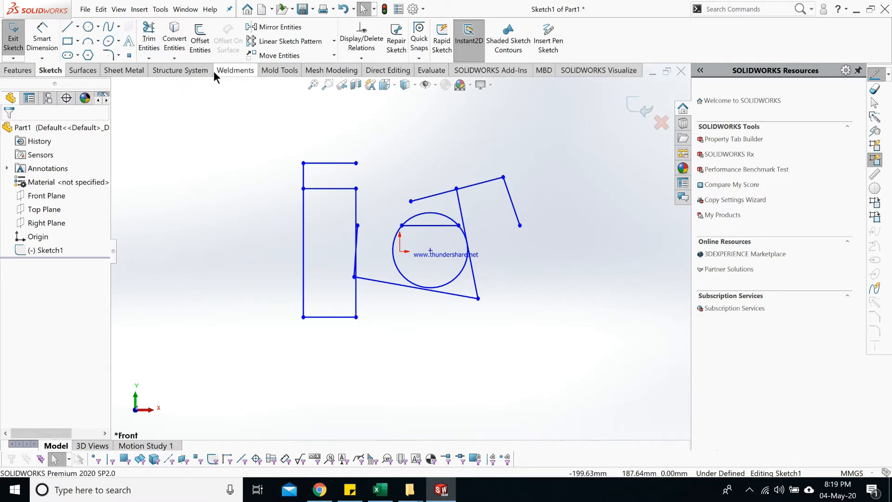
Step: Preview a 10 mm offset of the circle and flip it repeatedly between outside and inside, leaving it reversed inward
left_click(203, 45)
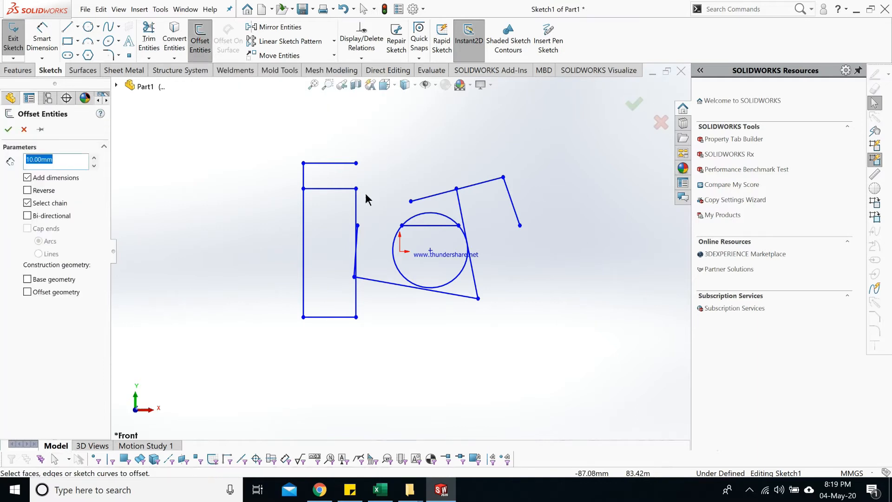
scroll(429, 239, "down", 3)
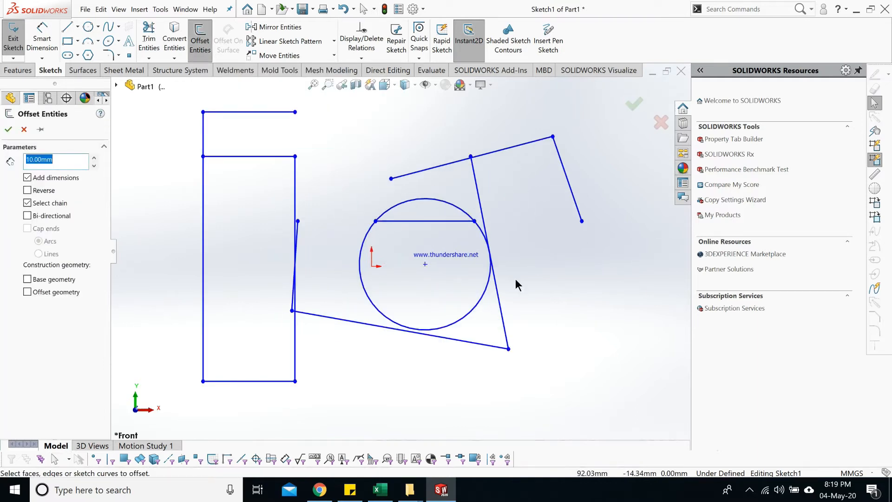
left_click(479, 306)
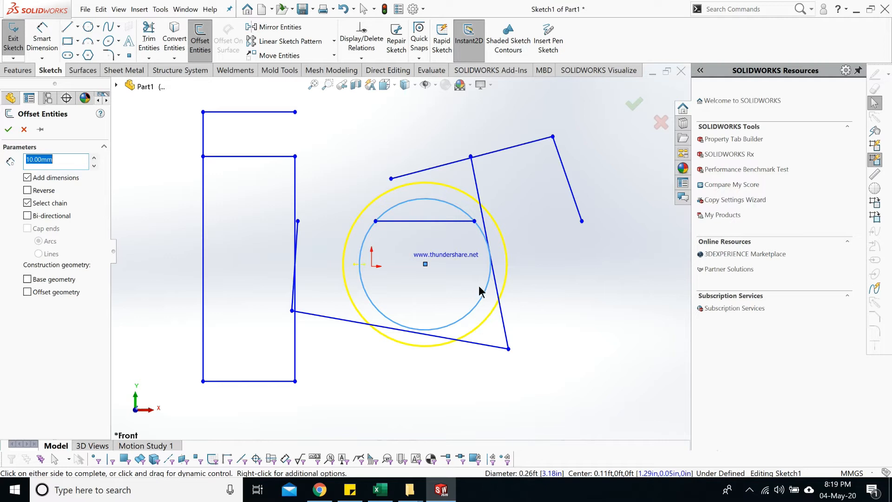
scroll(479, 286, "down", 3)
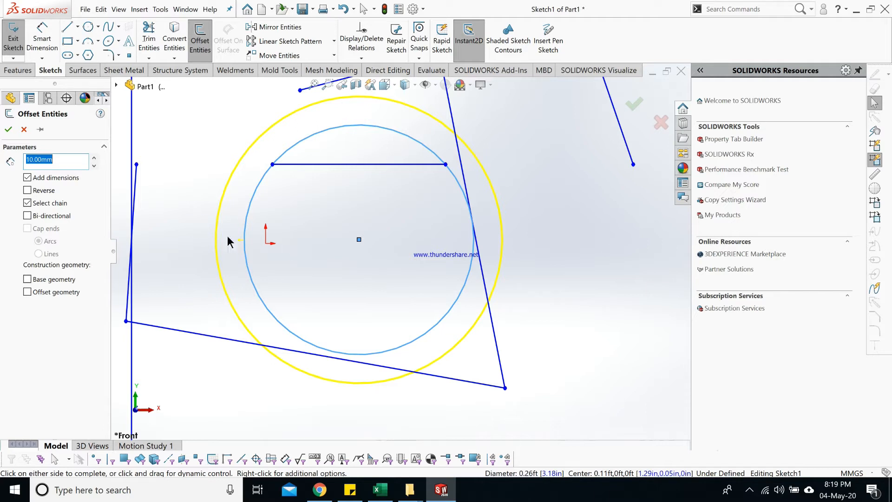
left_click(27, 190)
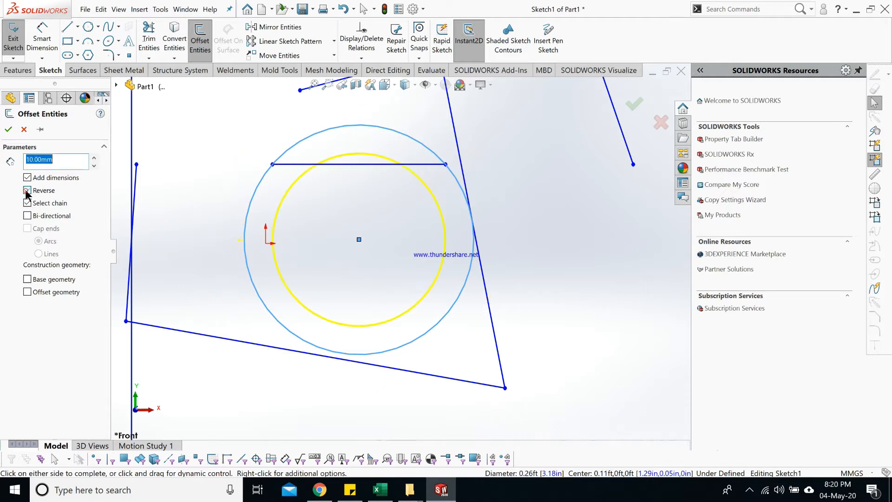
left_click(27, 190)
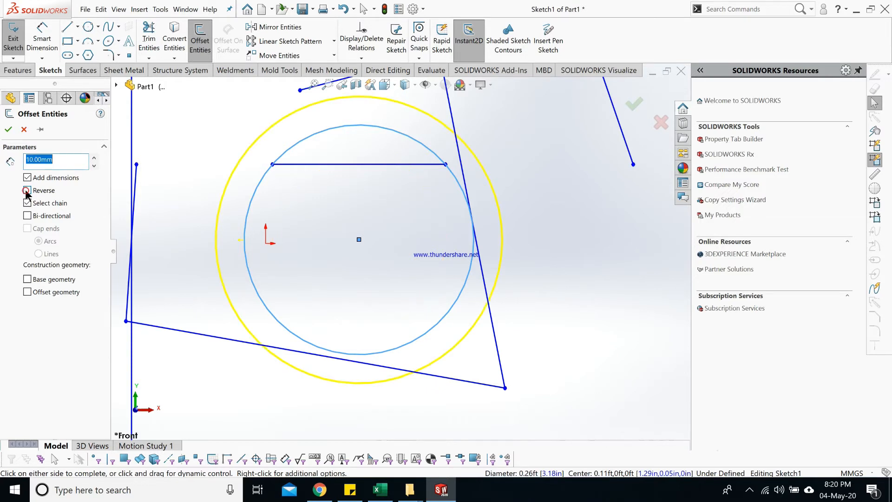
left_click(27, 191)
left_click(27, 191)
left_click(27, 191)
left_click(26, 190)
left_click(27, 190)
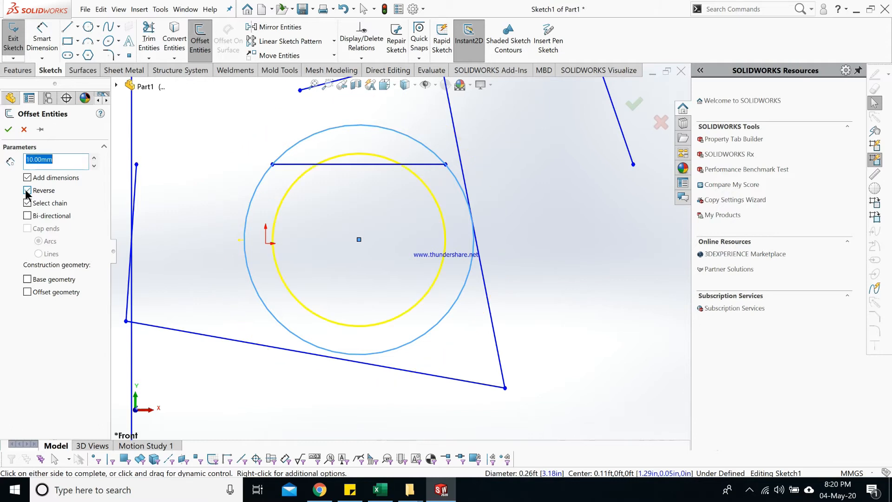
Step: Try offset distances of 20 mm and 15 mm for the circle, flip the offset outward, and cancel it
left_click(94, 157)
left_click_drag(33, 159, 62, 161)
double_click(74, 166)
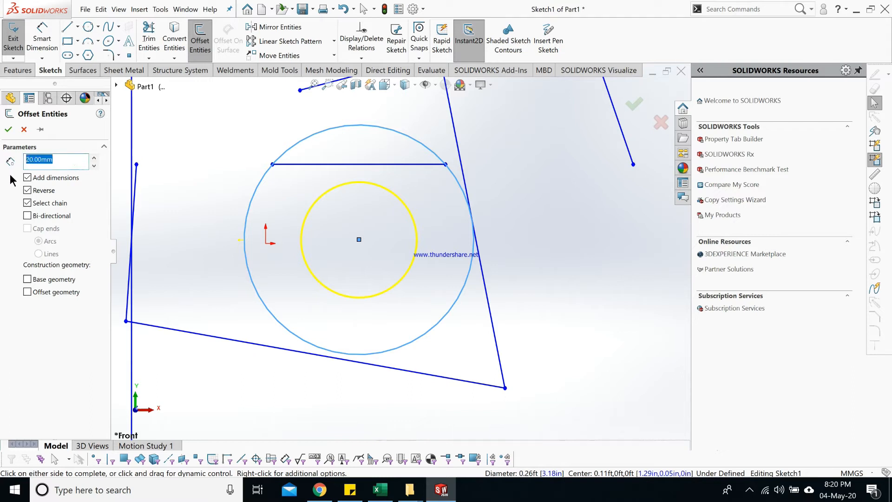
type("15")
key("Return")
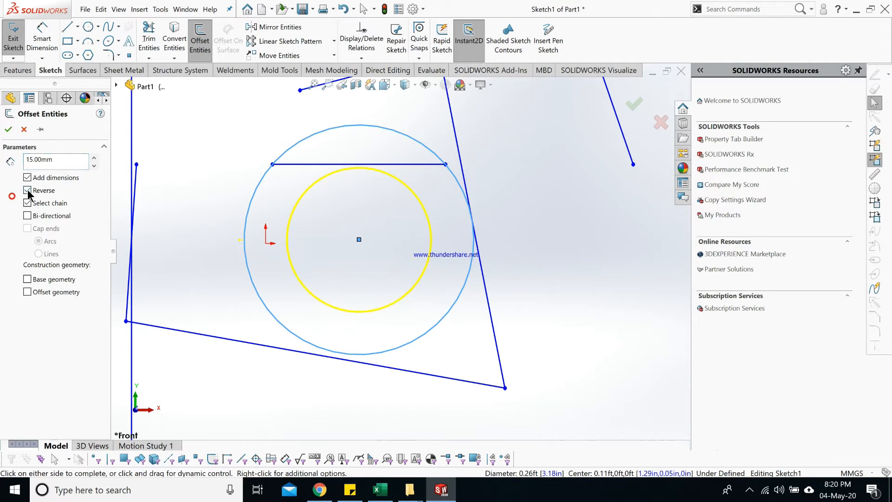
left_click(28, 190)
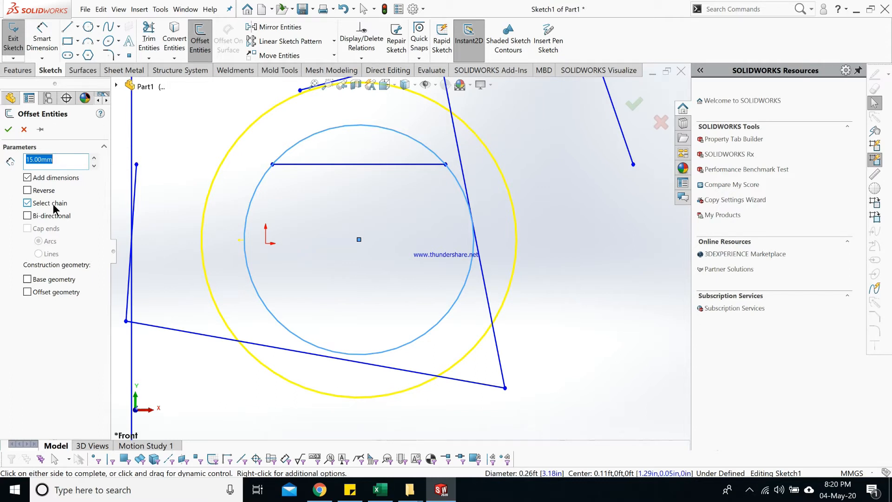
left_click(24, 130)
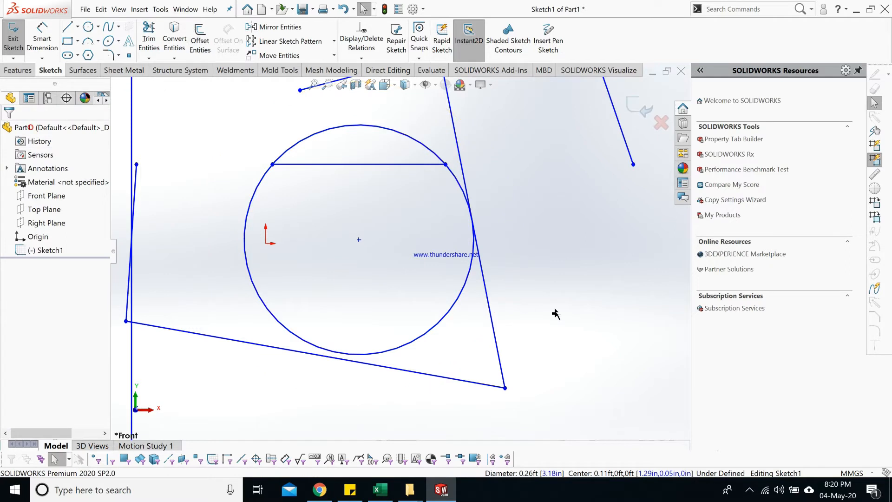
Step: Try to offset the rectangle's upper horizontal edge by 10 mm with Select chain on
scroll(325, 251, "up", 5)
scroll(250, 251, "down", 2)
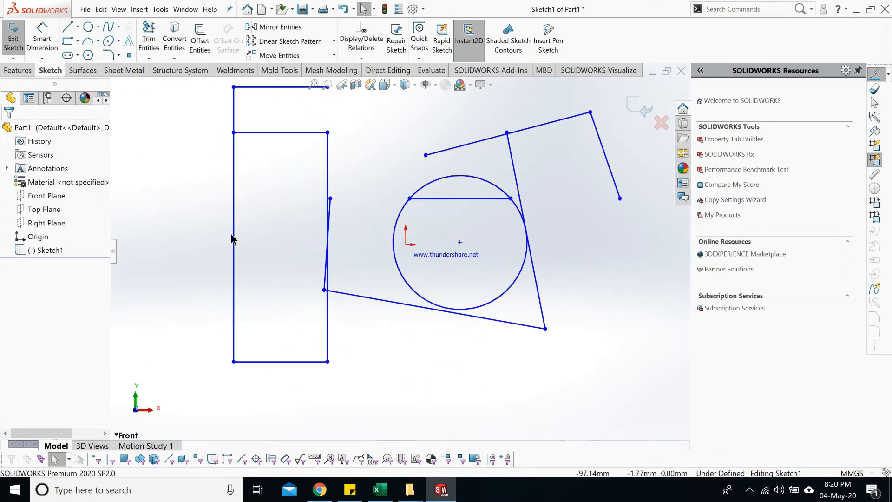
left_click(286, 133)
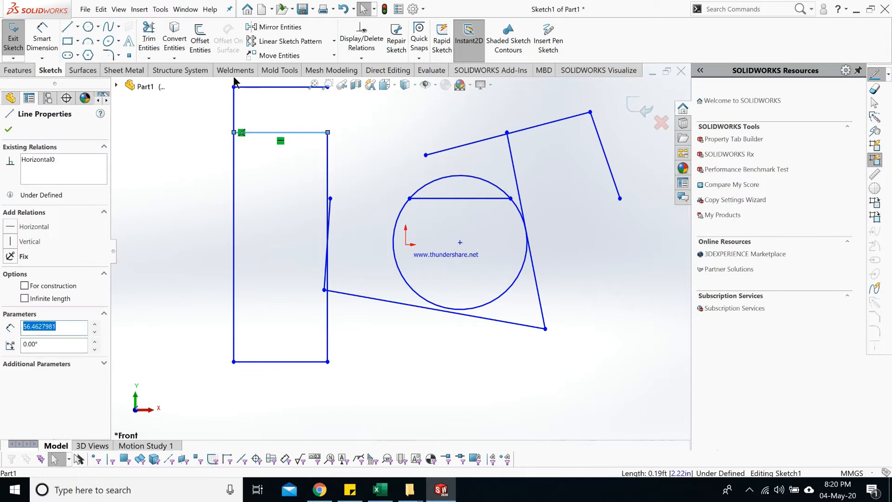
left_click(200, 42)
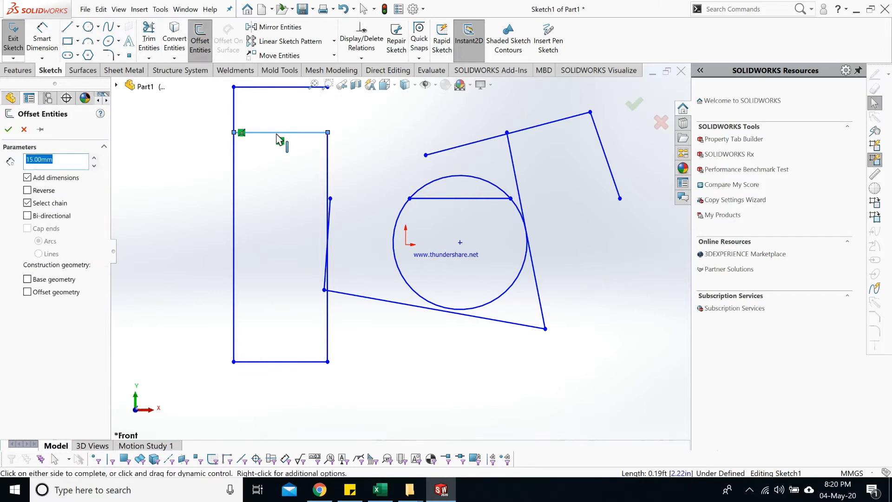
scroll(289, 175, "down", 2)
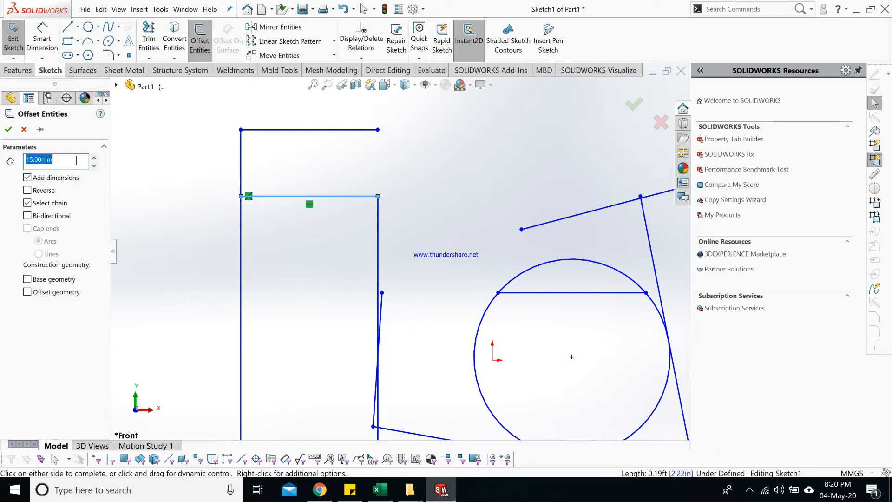
type("10")
key("Return")
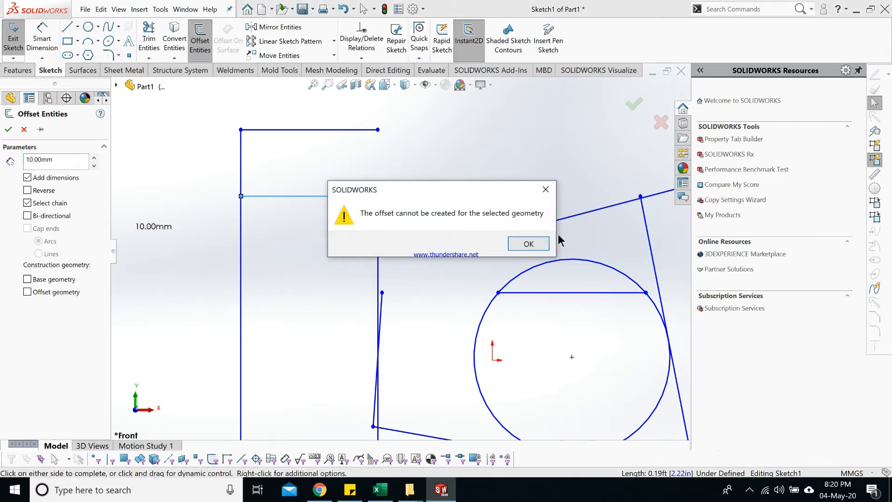
left_click(520, 243)
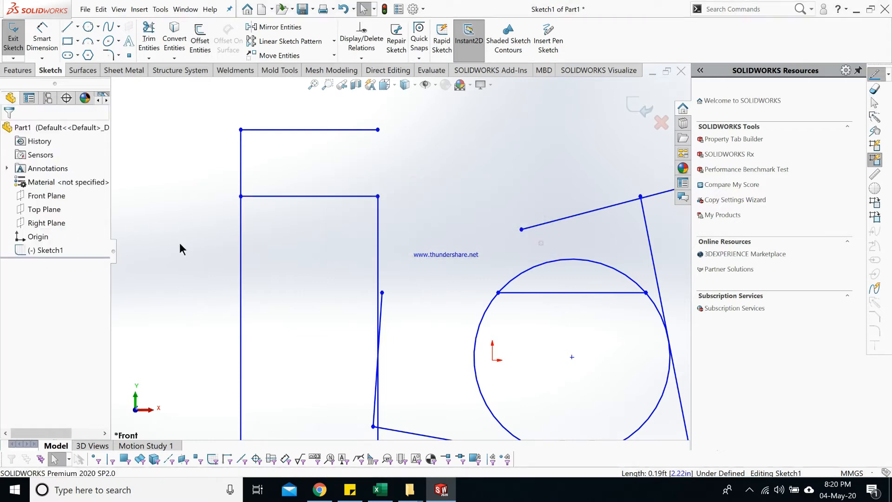
Step: Preview a 10 mm offset of the rectangle's upper edge alone with Select chain off, reverse it upward, and cancel it
left_click(301, 186)
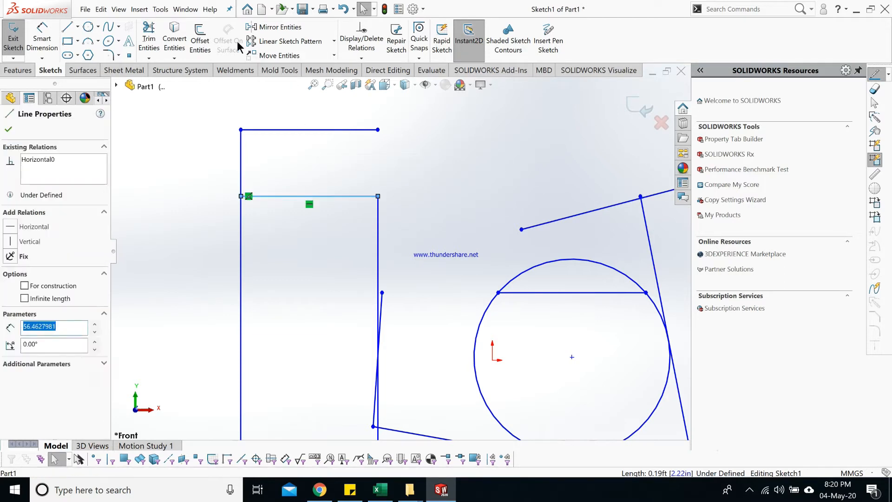
left_click(198, 41)
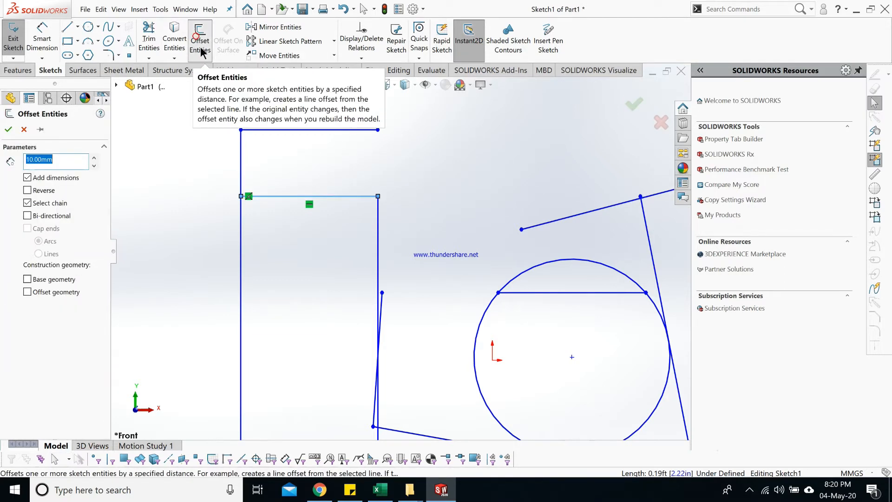
left_click(51, 203)
left_click(51, 203)
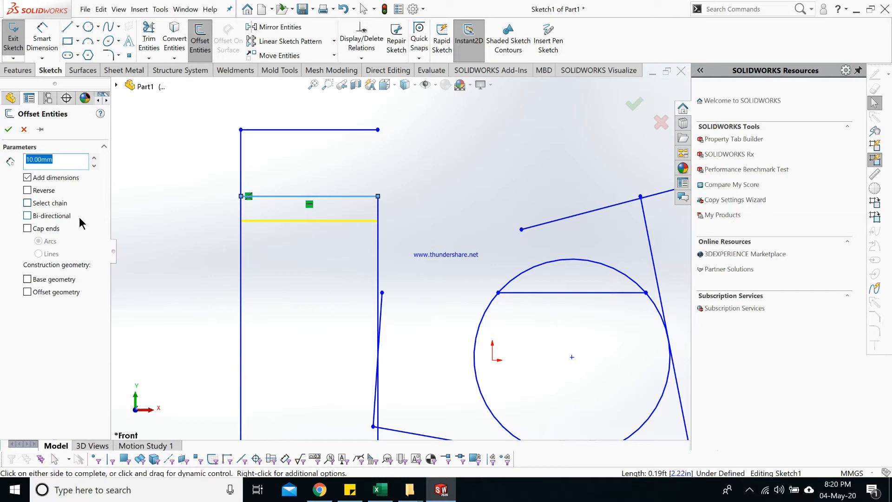
left_click(30, 191)
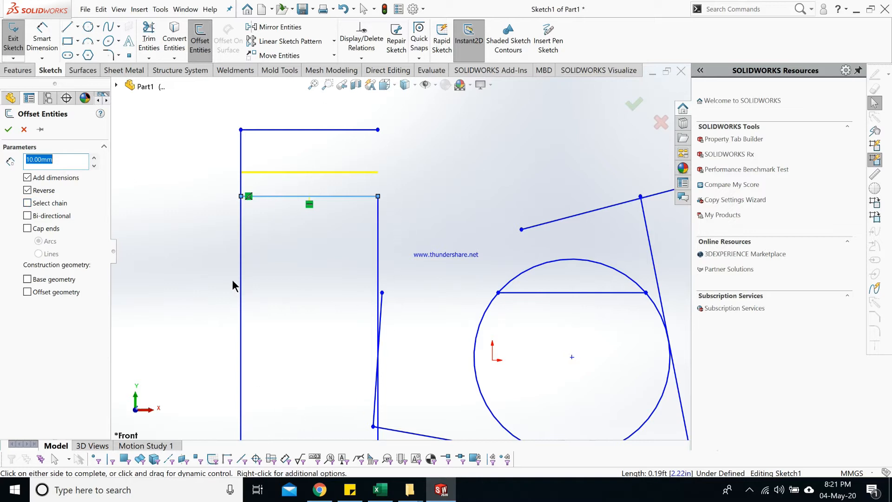
left_click(45, 204)
left_click(23, 131)
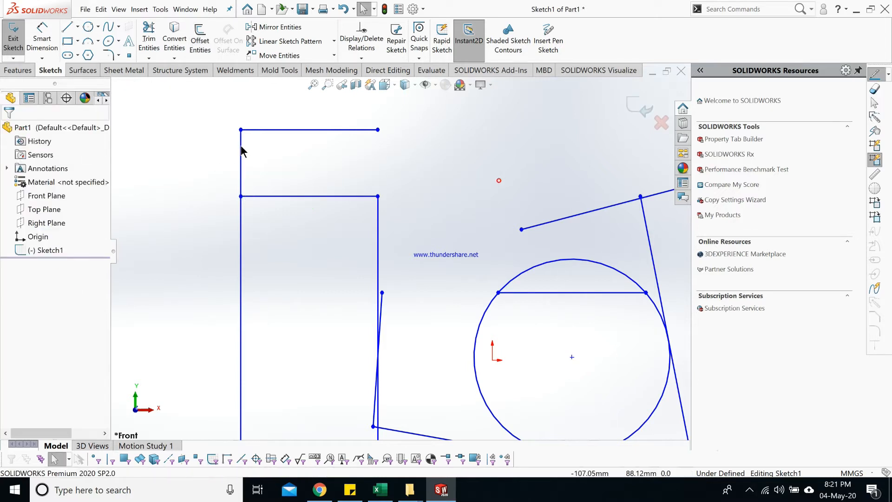
Step: Try to offset the topmost horizontal line by 10 mm with Select chain on, toggling Reverse
left_click(274, 130)
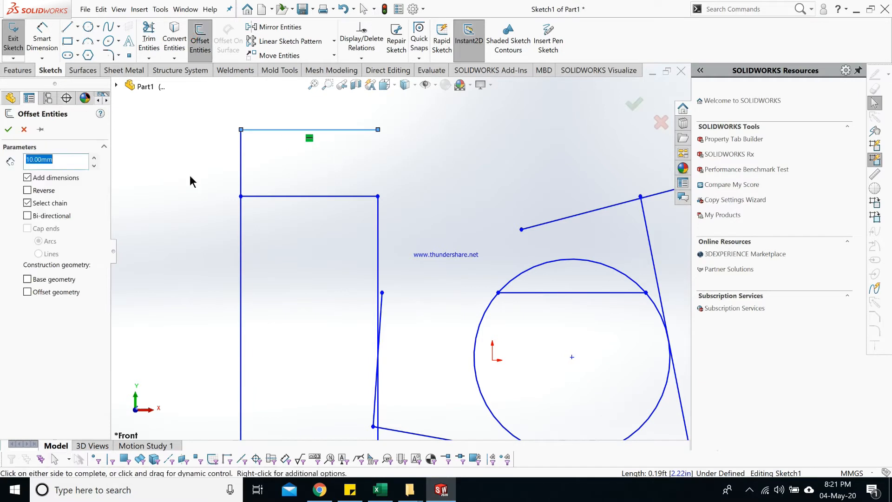
left_click(44, 191)
left_click(44, 191)
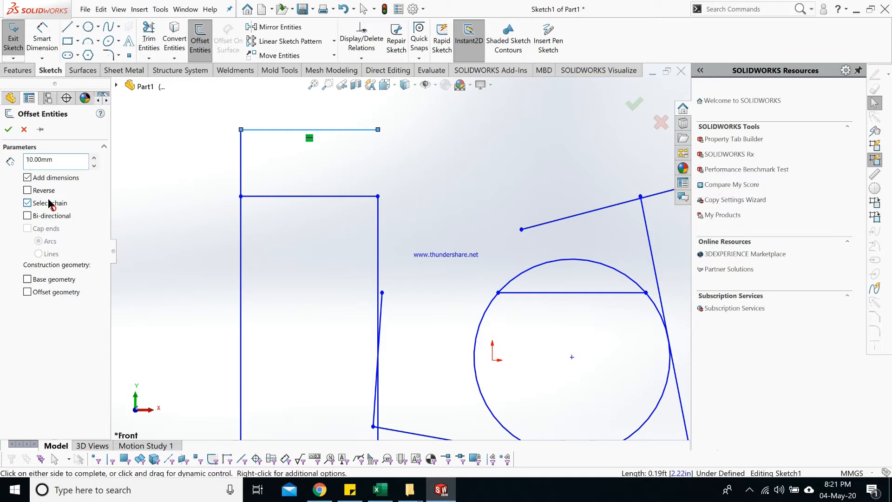
left_click(44, 191)
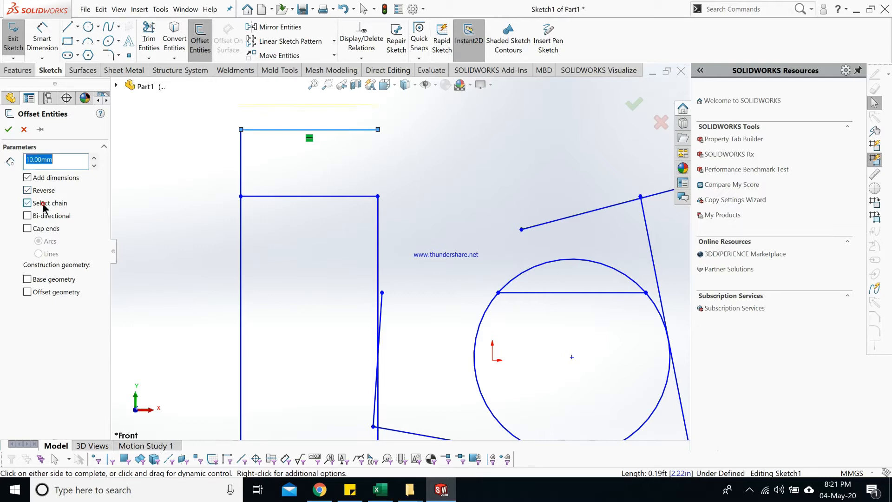
scroll(394, 253, "up", 5)
scroll(430, 274, "down", 4)
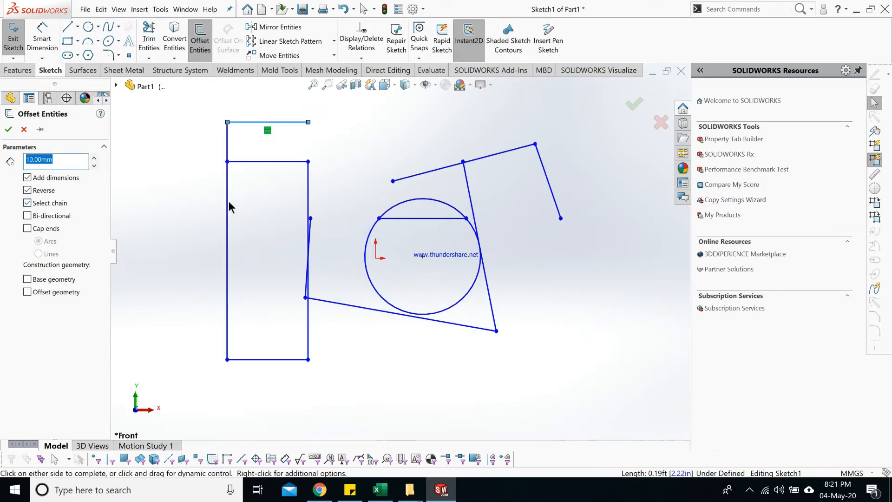
scroll(411, 244, "up", 3)
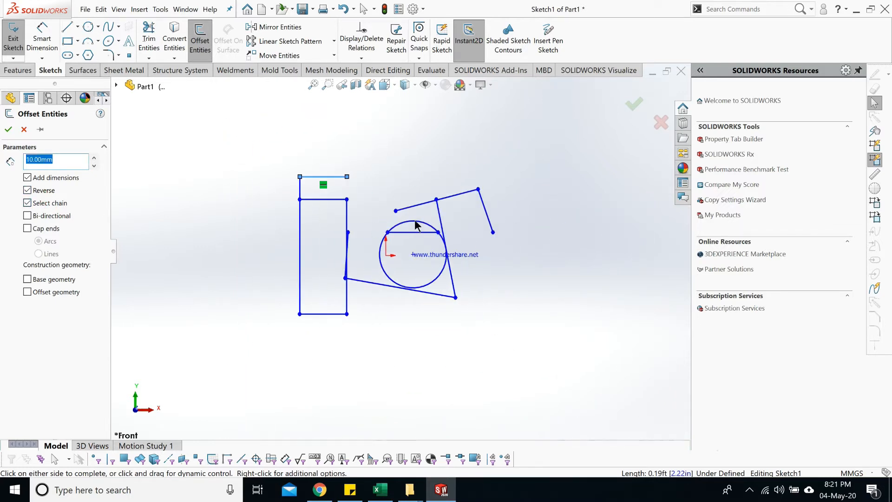
left_click(273, 362)
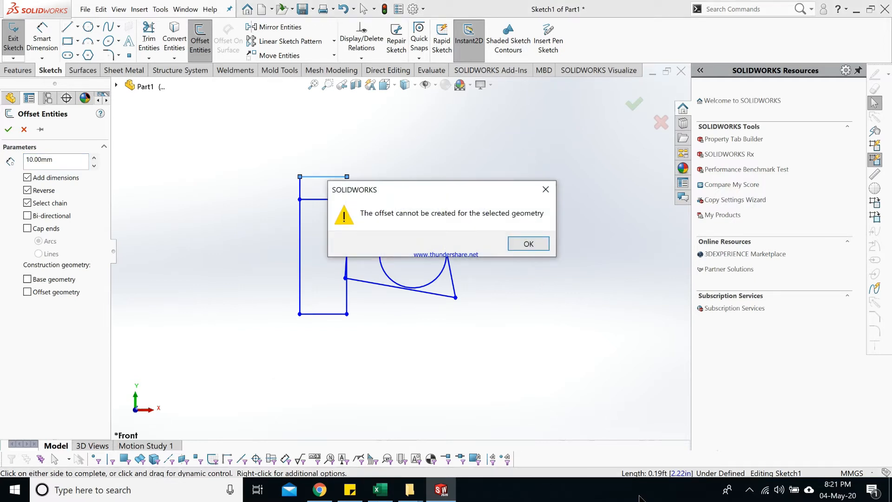
left_click(534, 243)
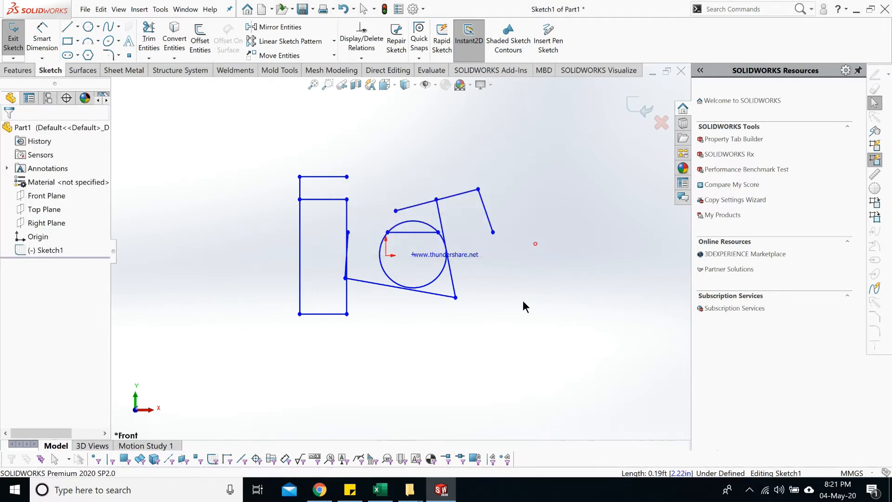
Step: Delete all sketch entities and draw a tilted six-sided polygon with an inscribed circle about 299 mm in diameter around the origin
mouse_move(532, 147)
left_mouse_down()
mouse_move(297, 363)
mouse_move(184, 424)
left_mouse_up()
key("Delete")
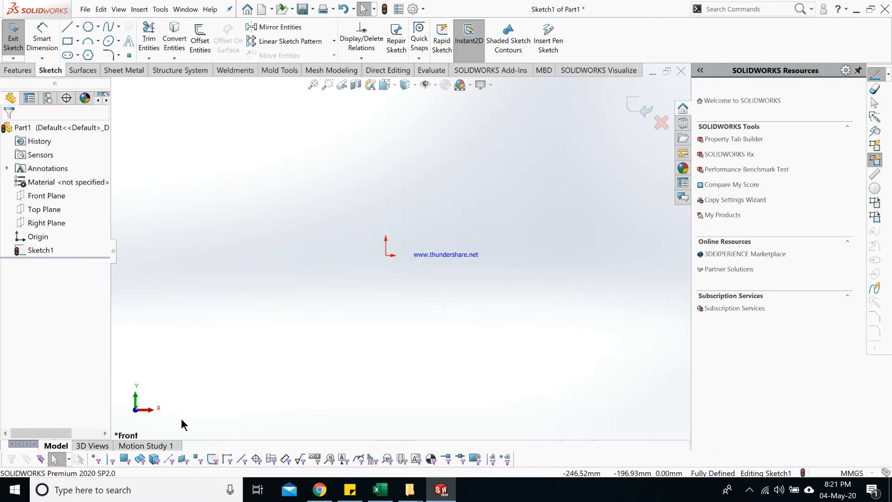
left_click(88, 55)
left_click(359, 224)
left_click(461, 326)
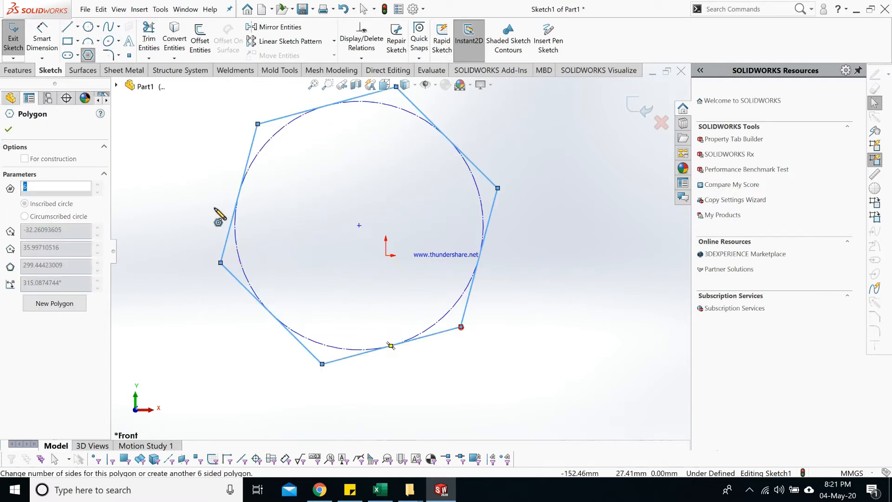
key("Escape")
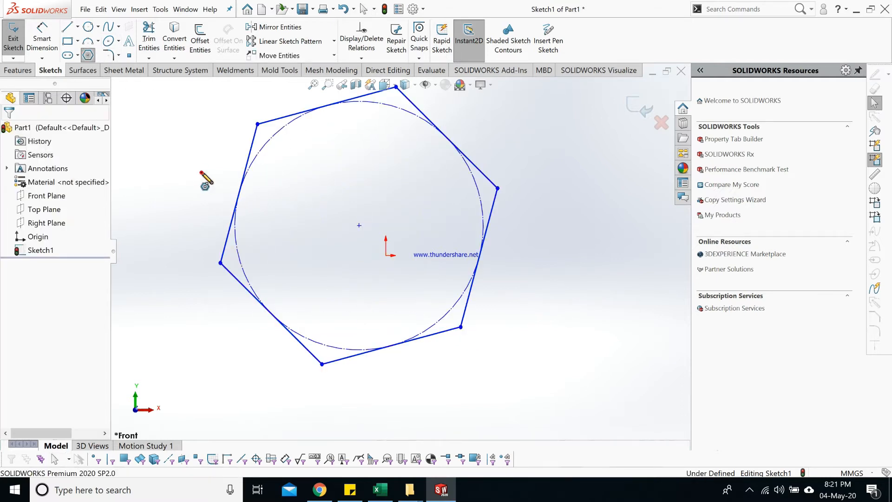
key("Escape")
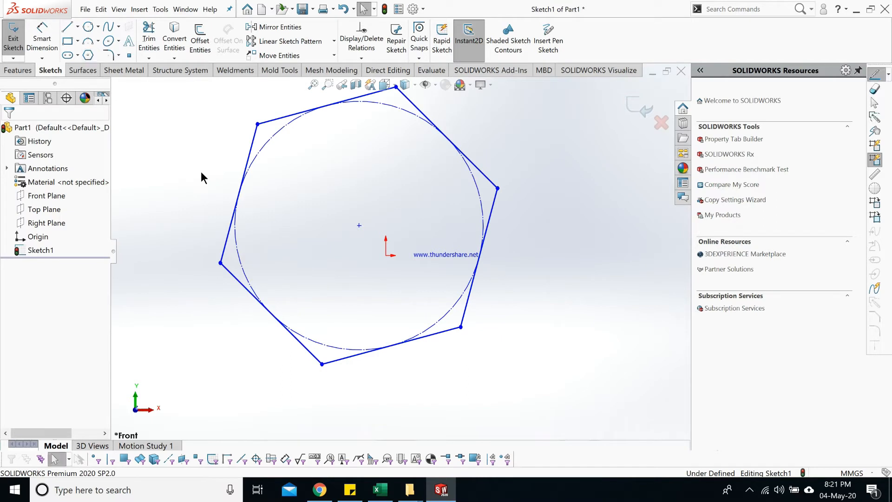
Step: Start a 10 mm offset of the hexagon from its left slanted edge and limit it to that edge by turning Select chain off
left_click(257, 145)
left_click(199, 42)
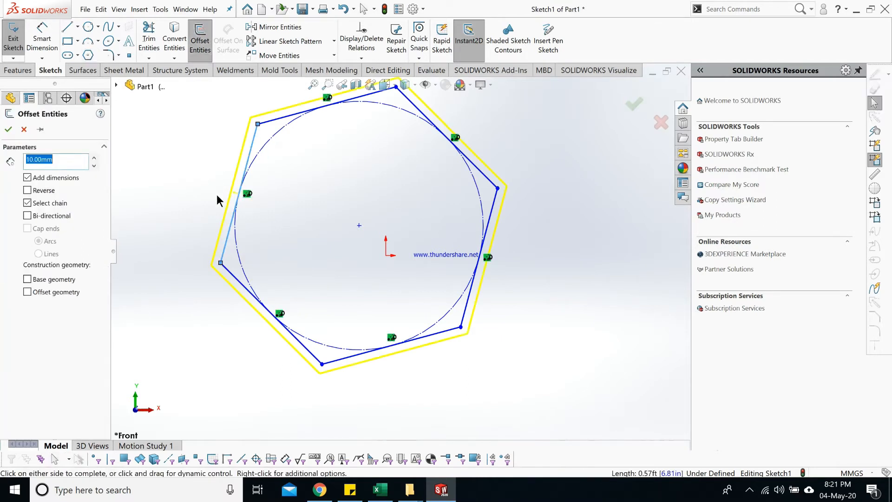
left_click(57, 204)
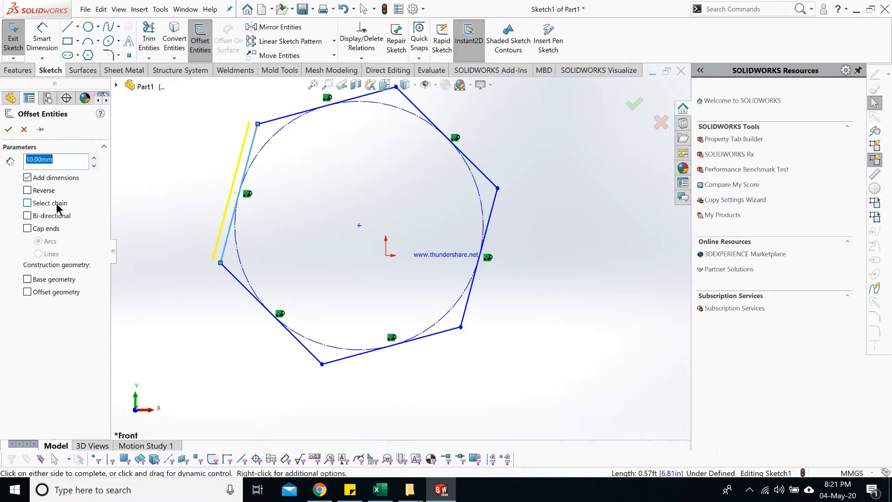
scroll(306, 144, "down", 5)
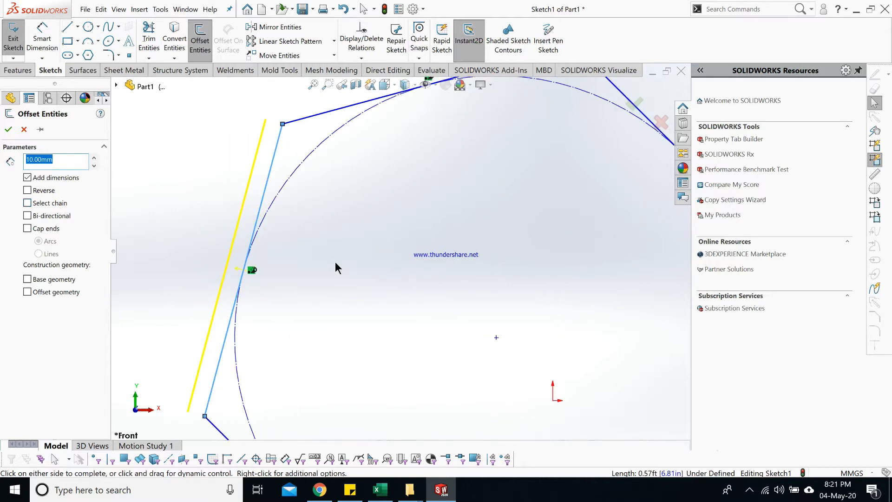
scroll(335, 268, "up", 3)
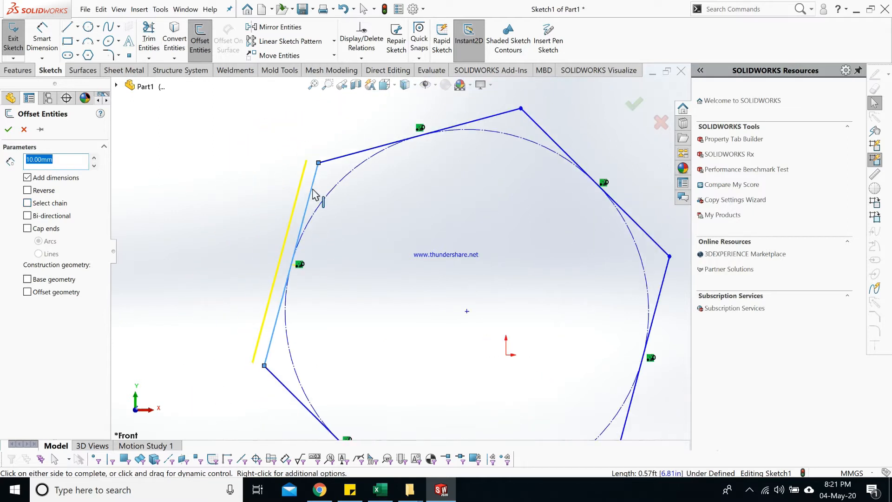
Step: Set the offset distance to 30 mm and flip Reverse on and back off
left_click(95, 158)
left_click(95, 158)
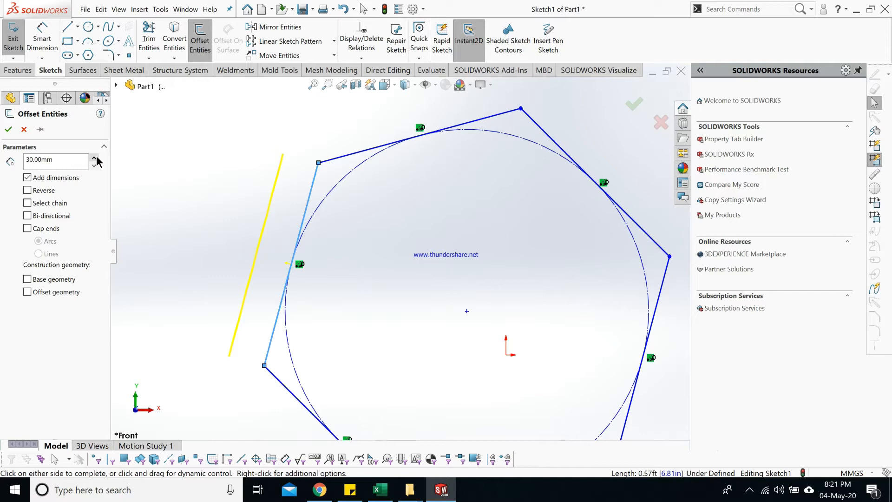
left_click(37, 190)
left_click(37, 190)
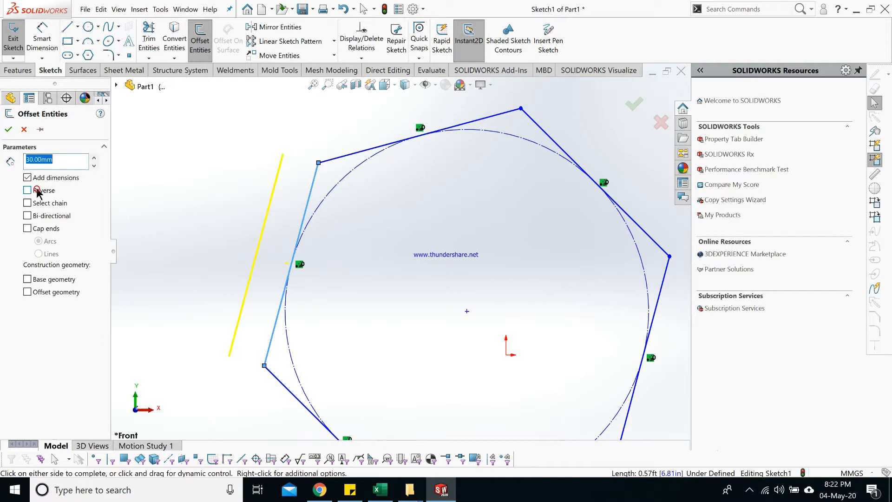
Step: Turn Select chain back on for the whole hexagon and preview the offset as Bi-directional before returning to one side
left_click(49, 204)
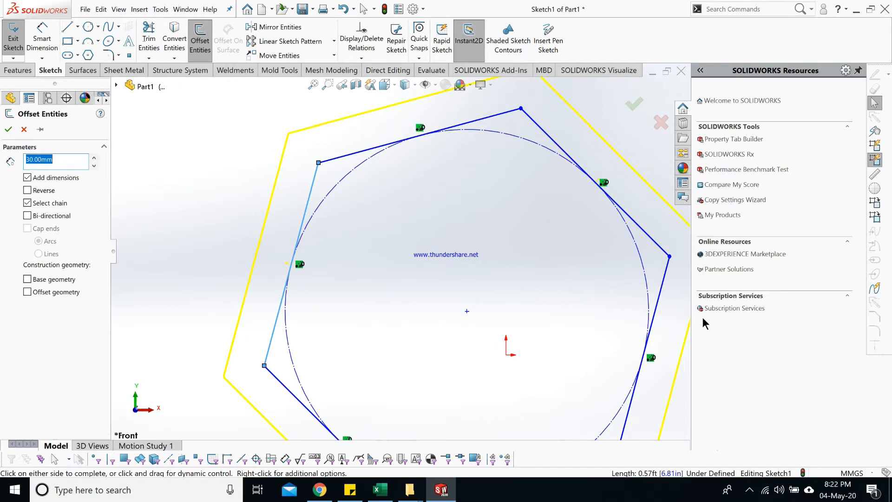
key("z")
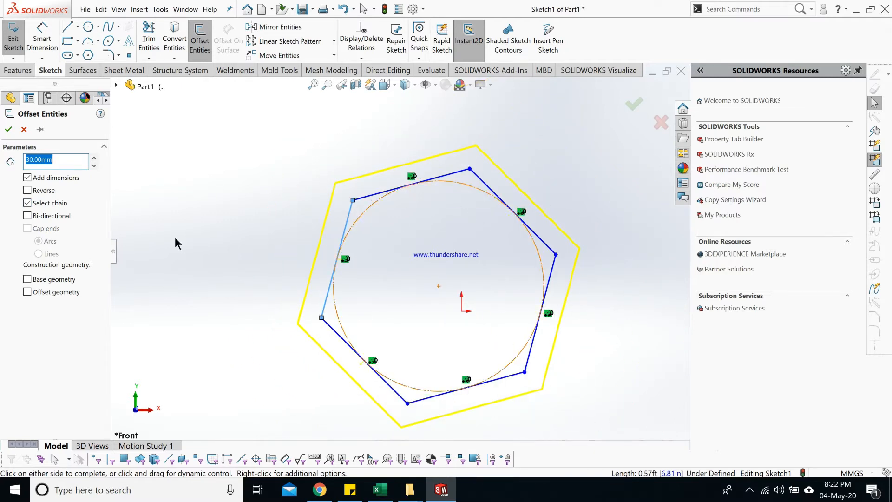
left_click(52, 217)
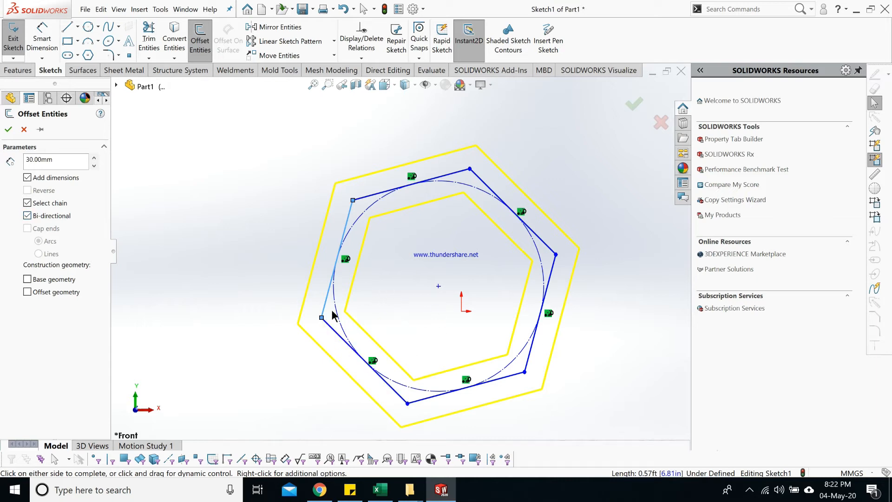
left_click(37, 216)
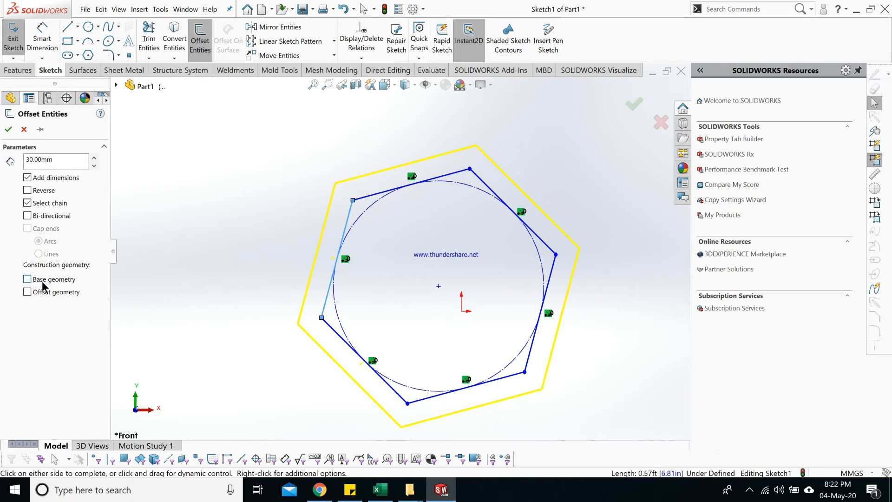
Step: Turn on construction geometry for both Base geometry and Offset geometry, and accept the 30 mm hexagon offset
scroll(325, 305, "down", 5)
left_click(359, 267)
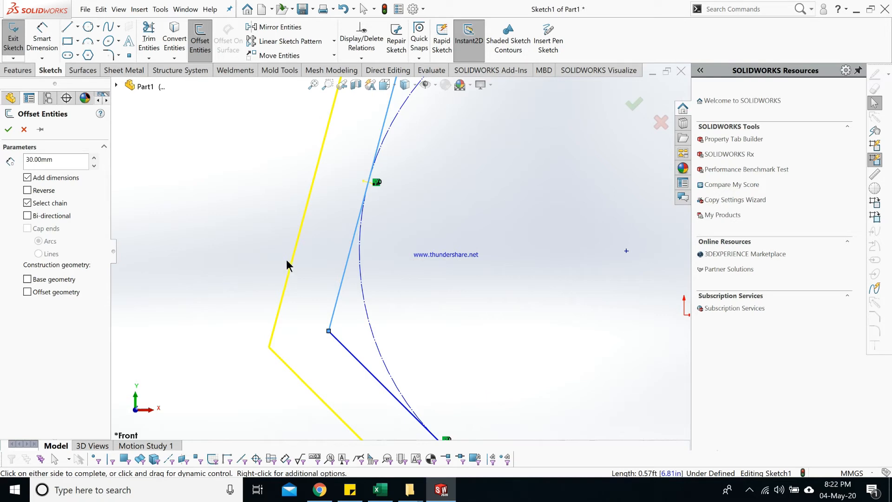
left_click(26, 279)
left_click(27, 292)
left_click(8, 130)
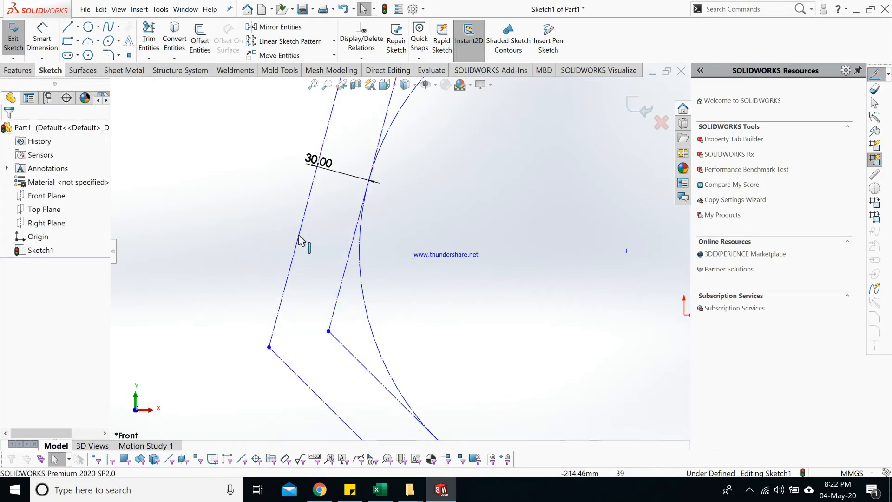
Step: Inspect the construction-line hexagons and undo the offset
scroll(404, 251, "up", 3)
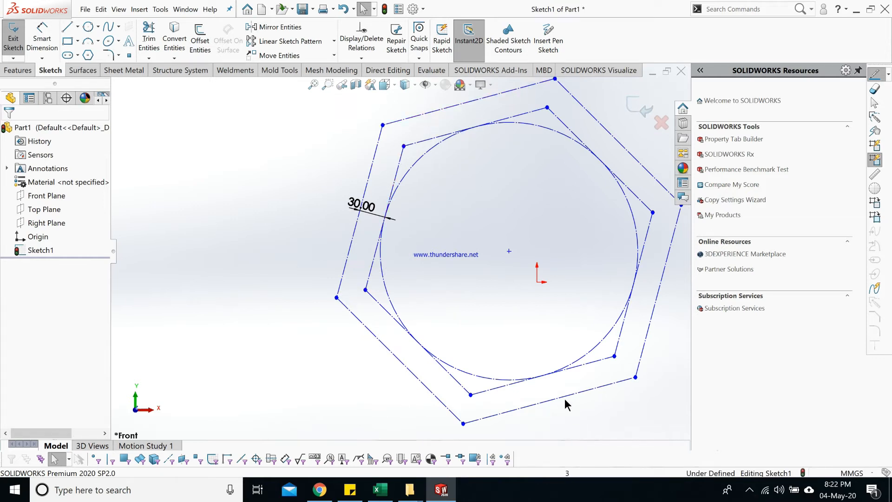
scroll(565, 406, "down", 4)
scroll(354, 295, "up", 5)
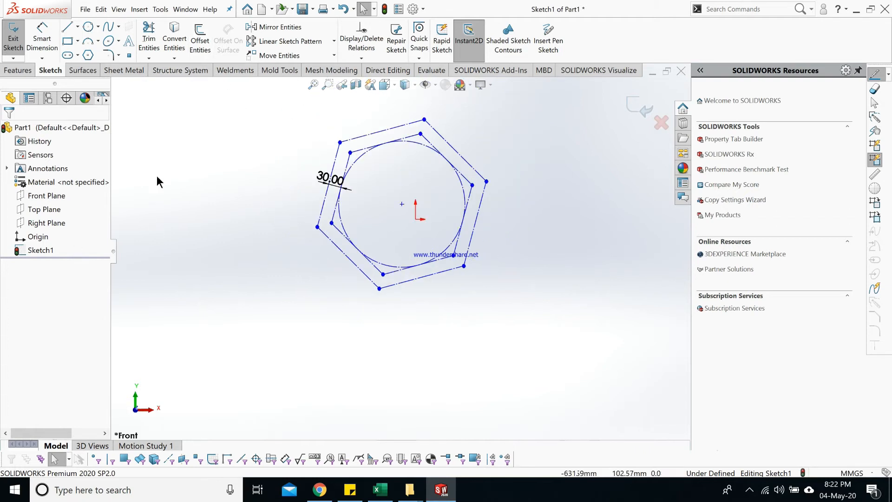
key("ctrl+z")
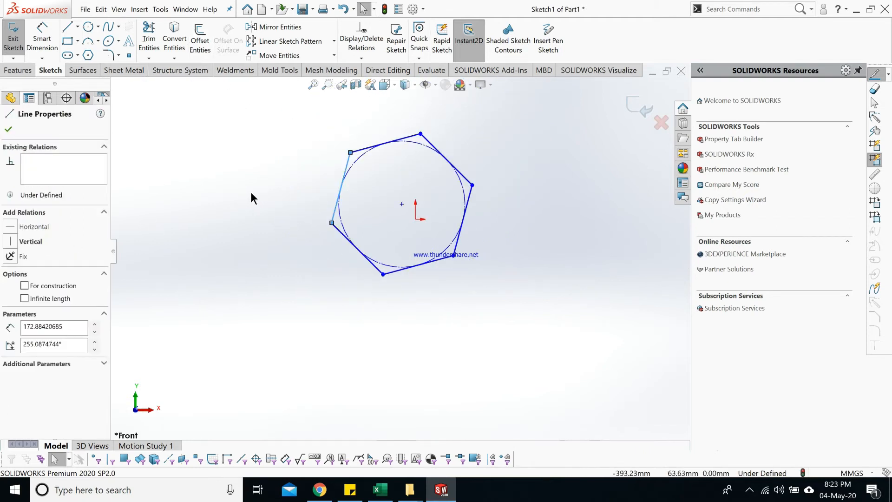
Step: Offset the hexagon outward by 30 mm with the Base geometry and Offset geometry construction options off
left_click(195, 42)
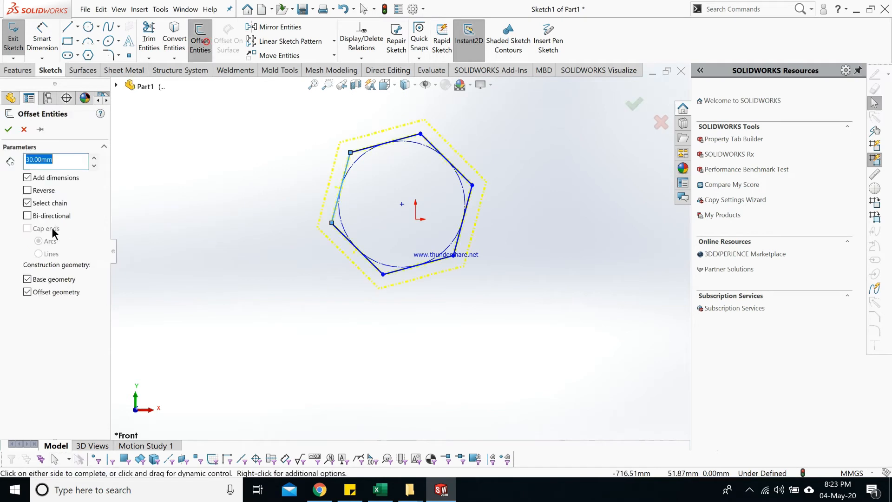
left_click(40, 281)
left_click(41, 291)
left_click(8, 129)
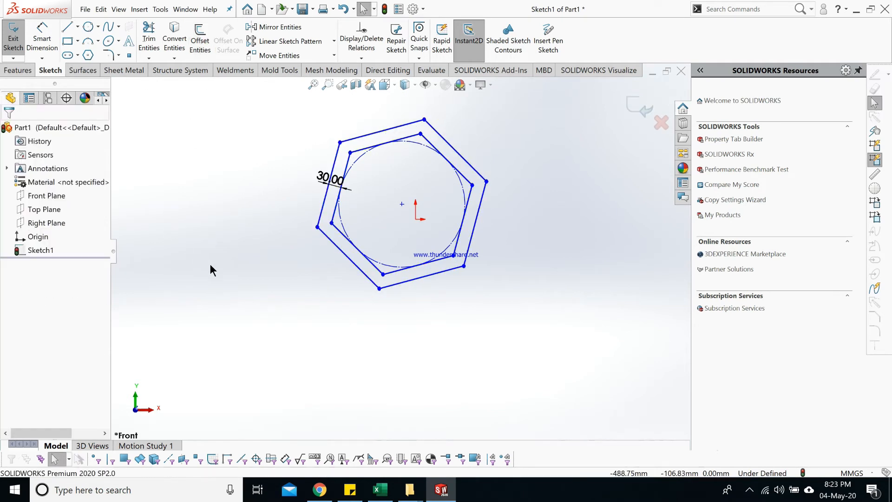
scroll(365, 232, "down", 2)
scroll(367, 236, "up", 2)
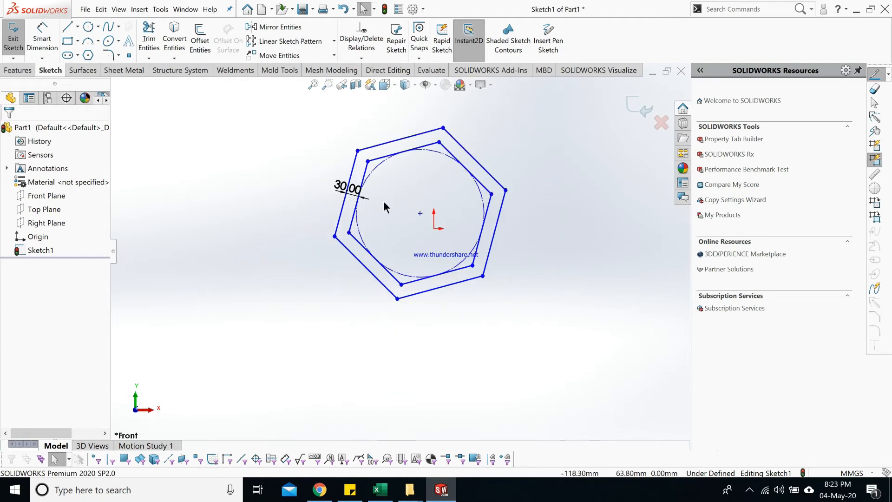
scroll(384, 200, "down", 3)
scroll(475, 234, "up", 2)
scroll(460, 232, "down", 2)
scroll(509, 232, "up", 2)
scroll(511, 232, "up", 2)
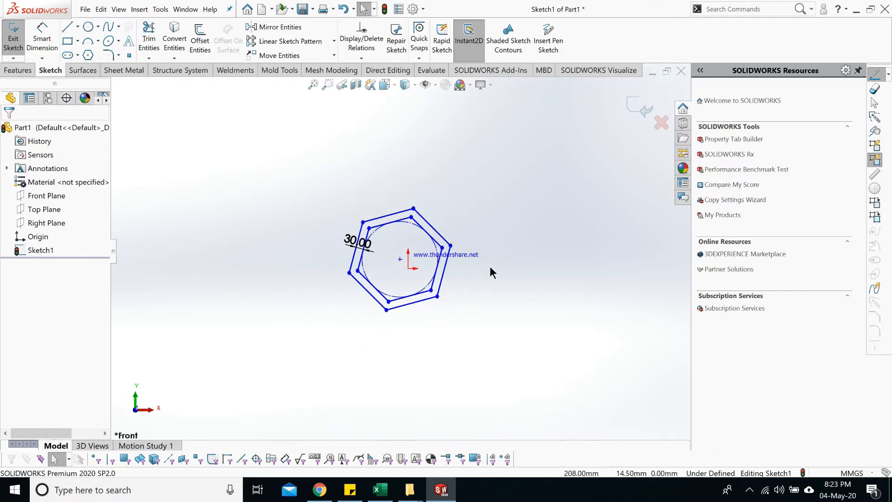
scroll(474, 234, "down", 3)
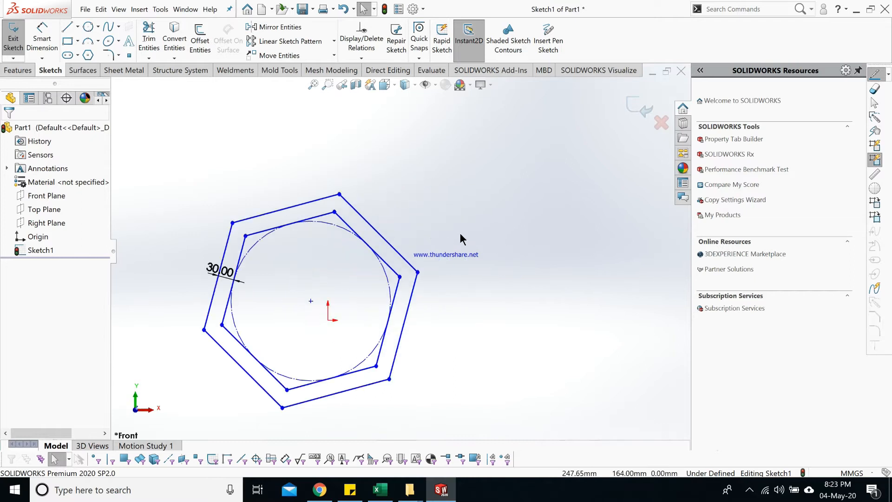
Step: Make the upper edge of the outer hexagon horizontal
left_click(320, 201)
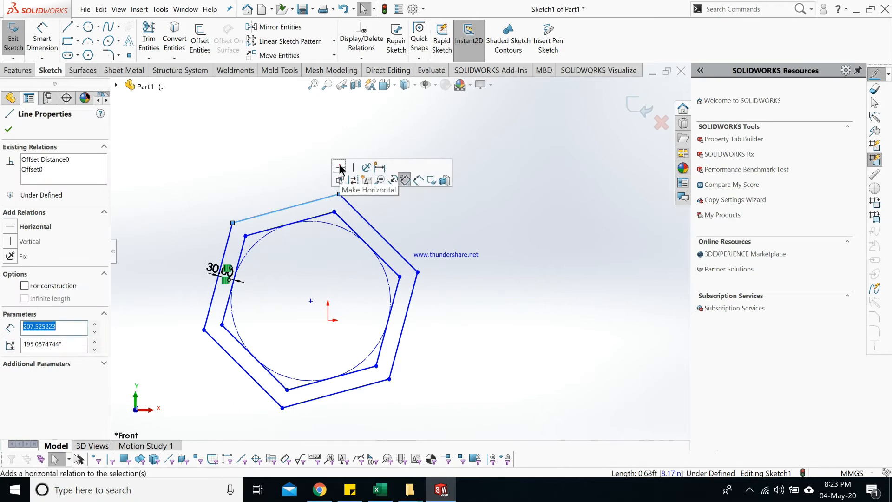
left_click(339, 167)
left_click(512, 309)
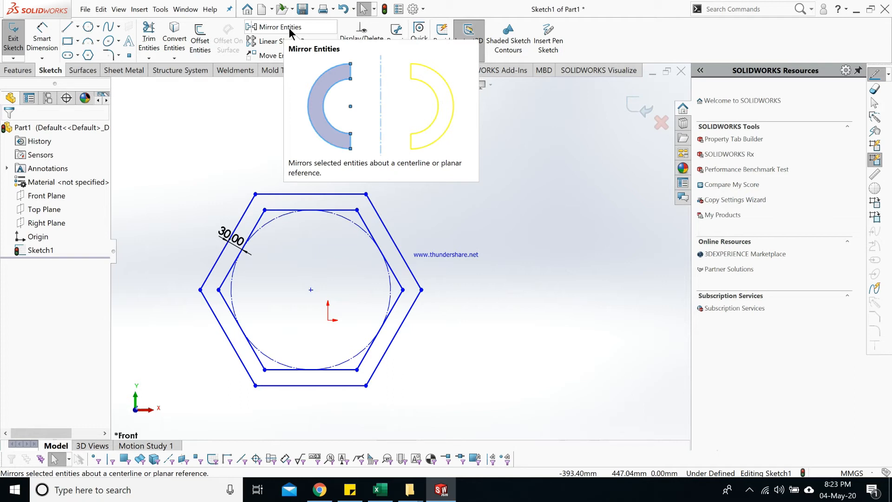
Step: Sketch a vertical line to the right of the hexagons, slightly taller than the outer hexagon
left_click(67, 27)
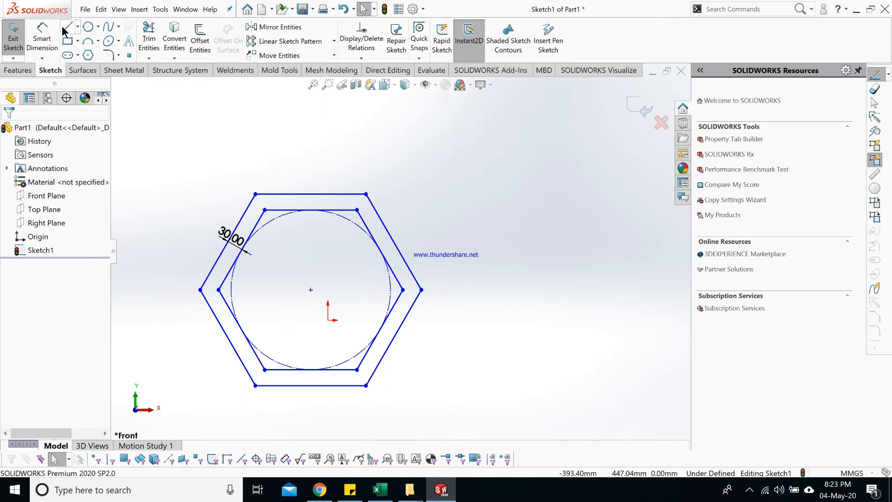
left_click(528, 185)
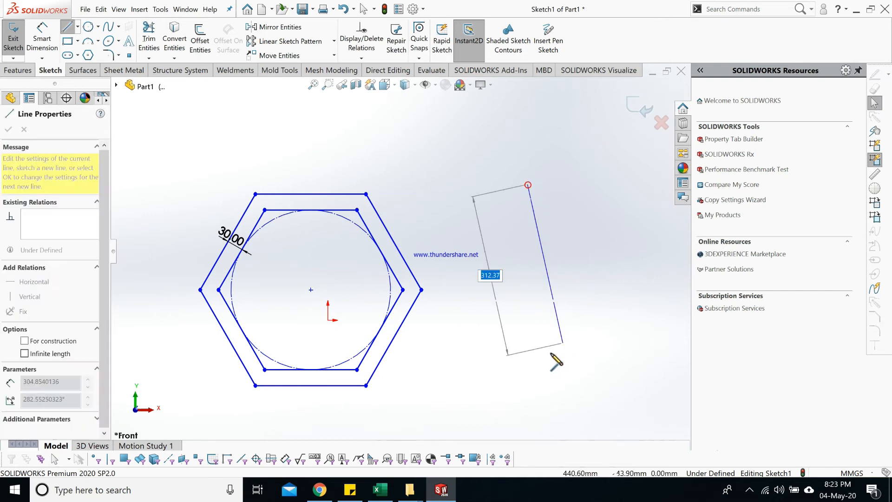
left_click(527, 405)
key("Escape")
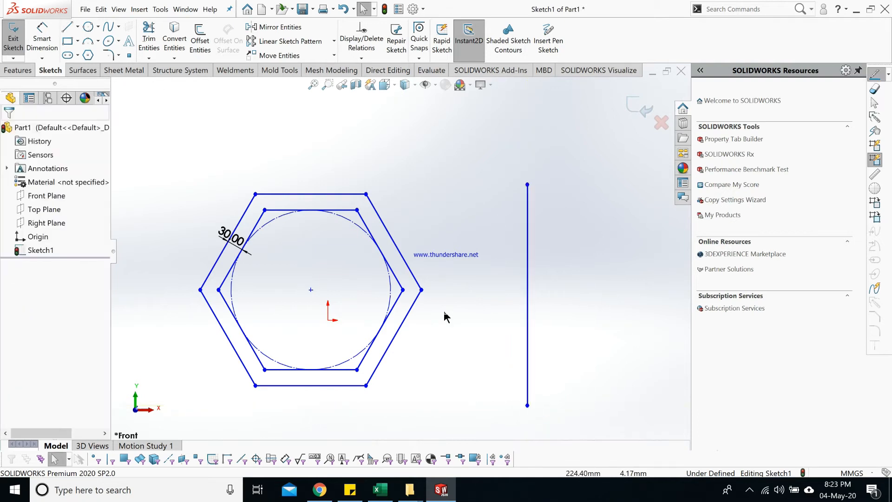
Step: Mirror both hexagons and their construction circle about the vertical line with Copy on, and undo the mirror
left_click_drag(424, 199, 397, 390)
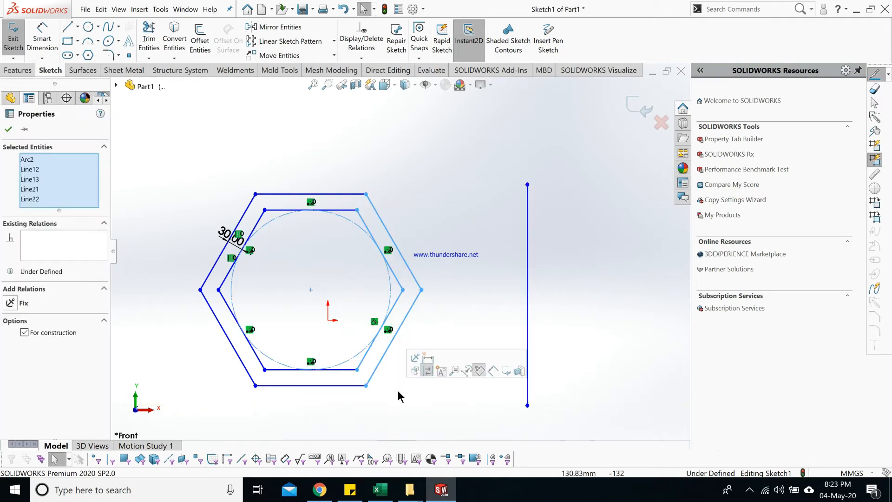
left_click_drag(452, 131, 206, 423)
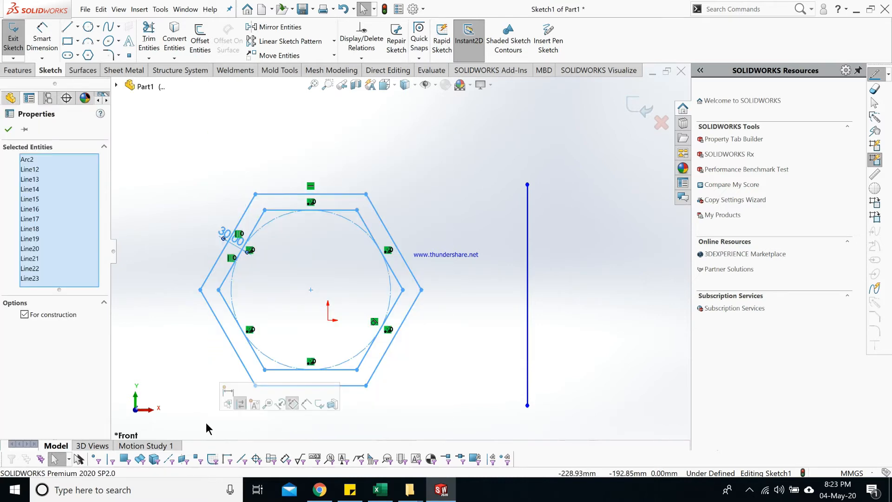
left_click(293, 26)
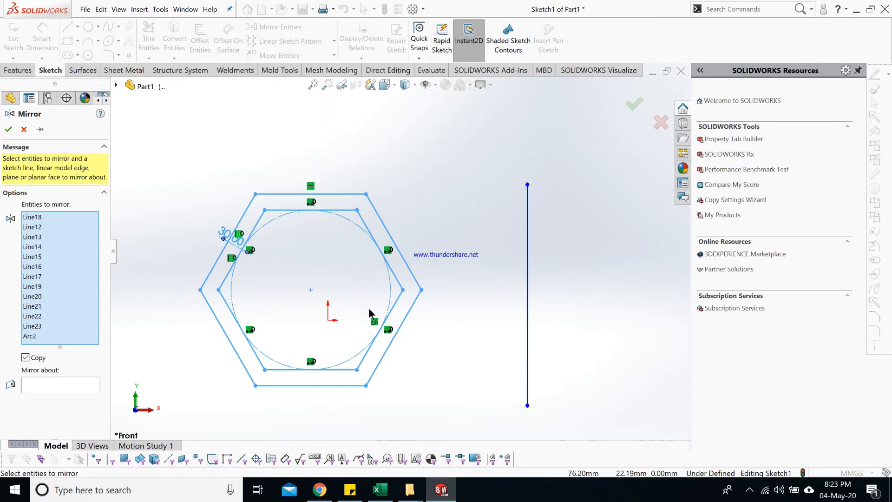
left_click(63, 382)
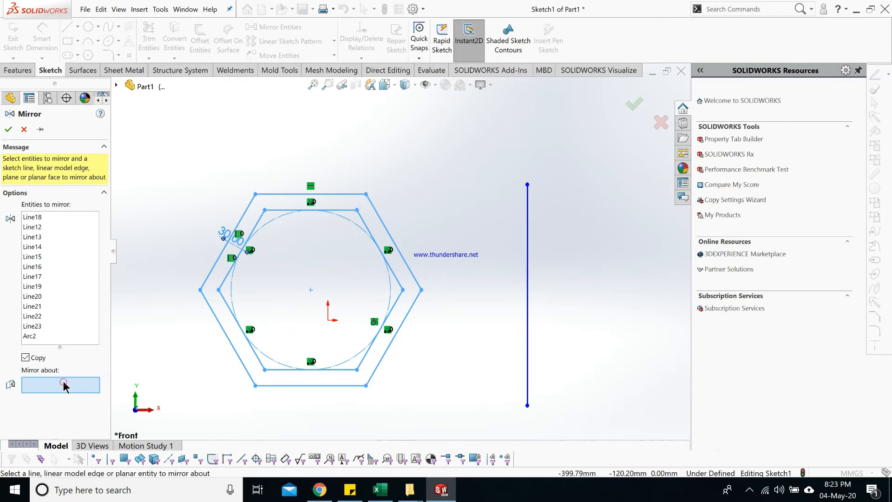
scroll(576, 316, "up", 5)
scroll(502, 239, "down", 4)
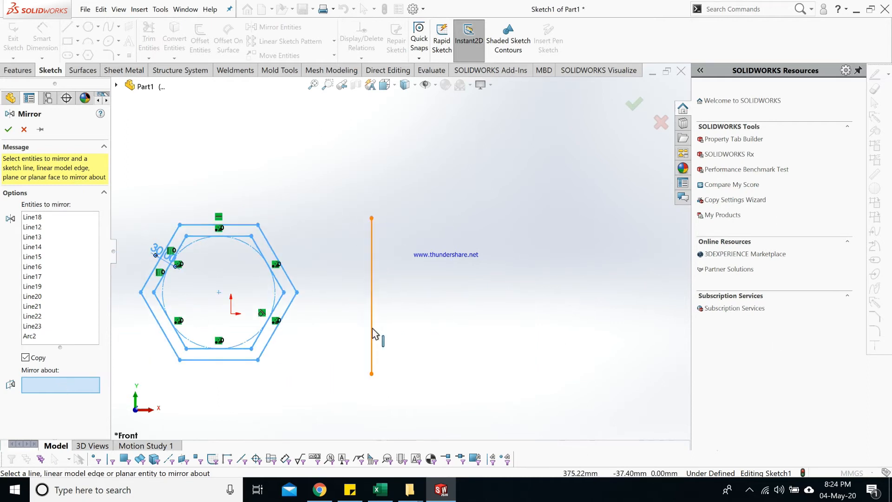
left_click(372, 333)
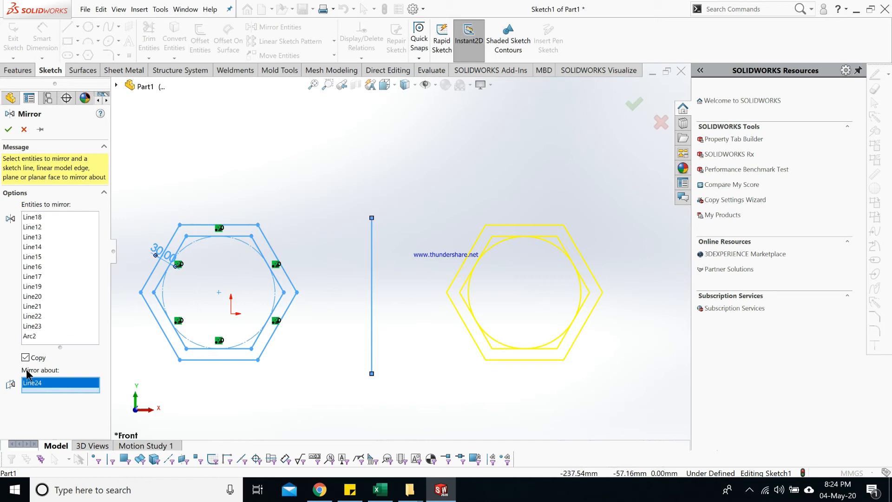
left_click(8, 129)
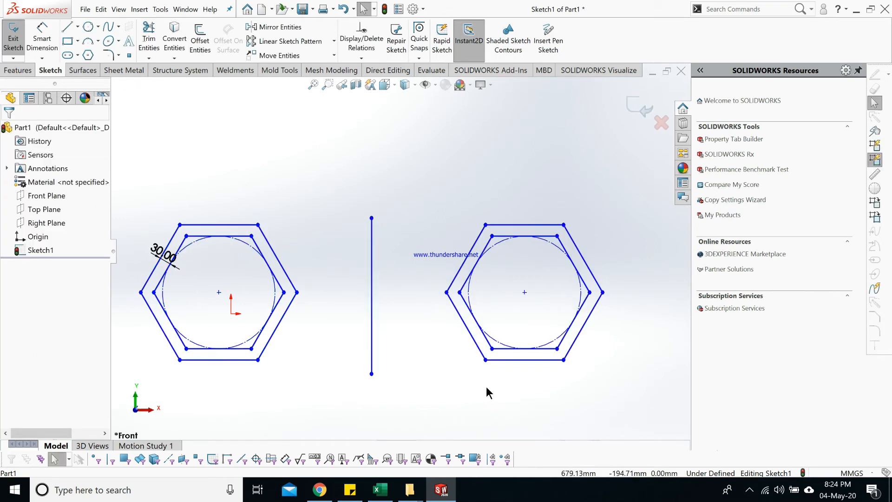
key("ctrl+z")
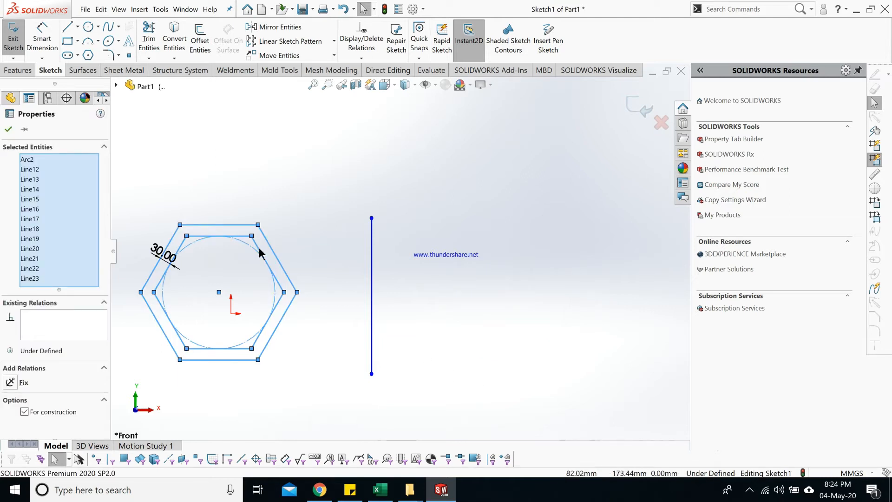
Step: Mirror both hexagons and their construction circle about the vertical line with Copy off
left_click(289, 27)
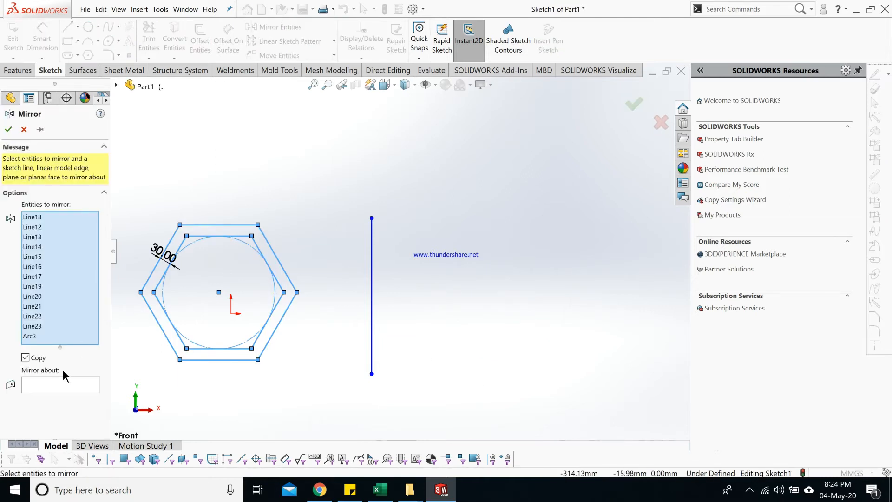
left_click(25, 357)
left_click(65, 385)
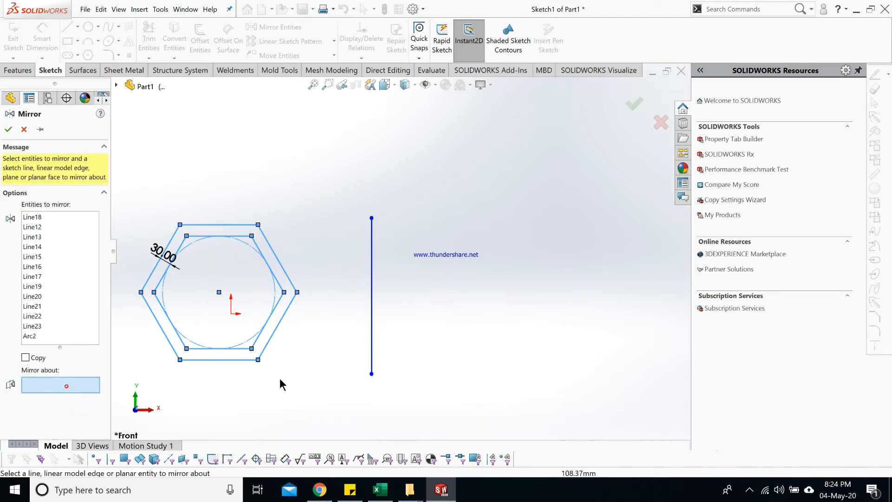
left_click(380, 338)
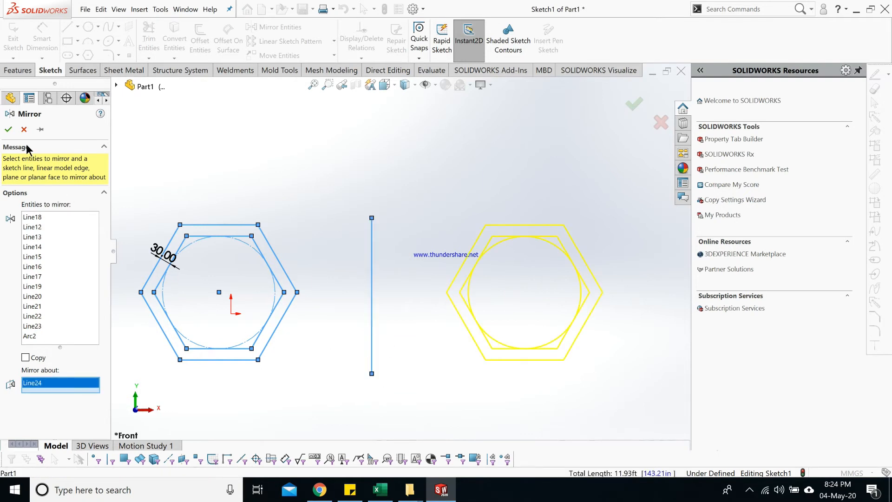
left_click(9, 129)
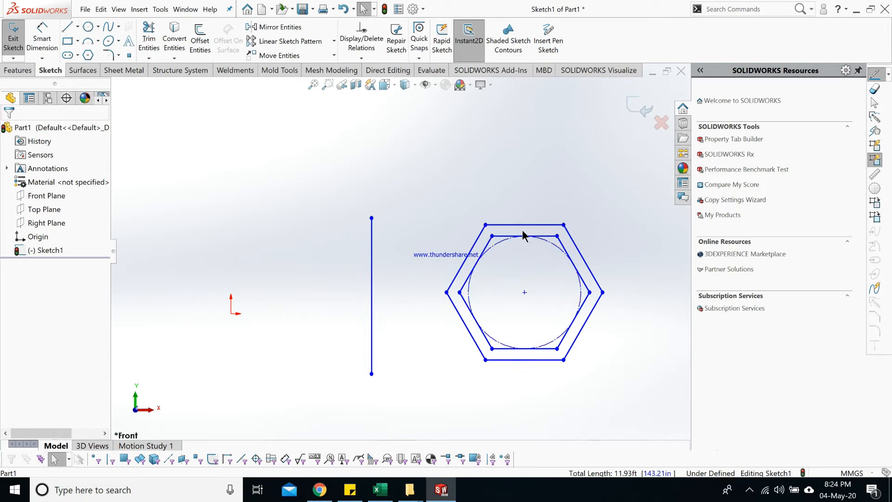
left_click(280, 26)
scroll(508, 269, "up", 4)
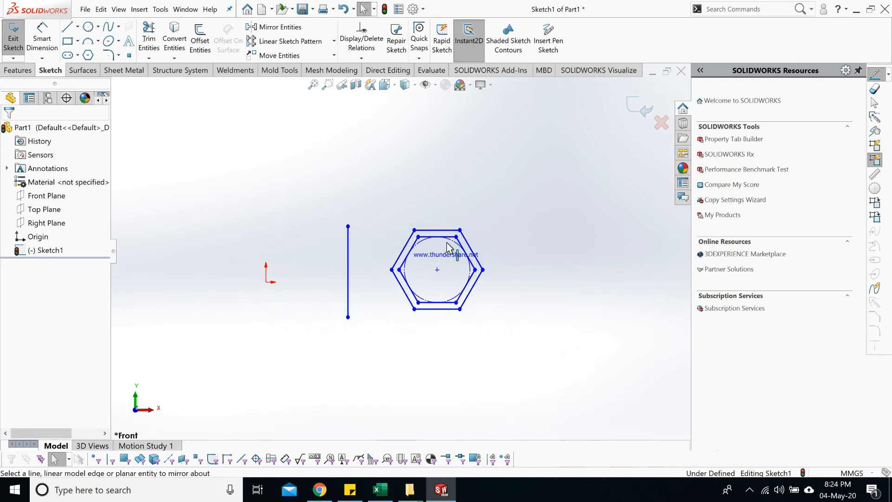
scroll(429, 281, "down", 4)
scroll(515, 276, "up", 3)
scroll(521, 271, "down", 4)
scroll(302, 304, "up", 4)
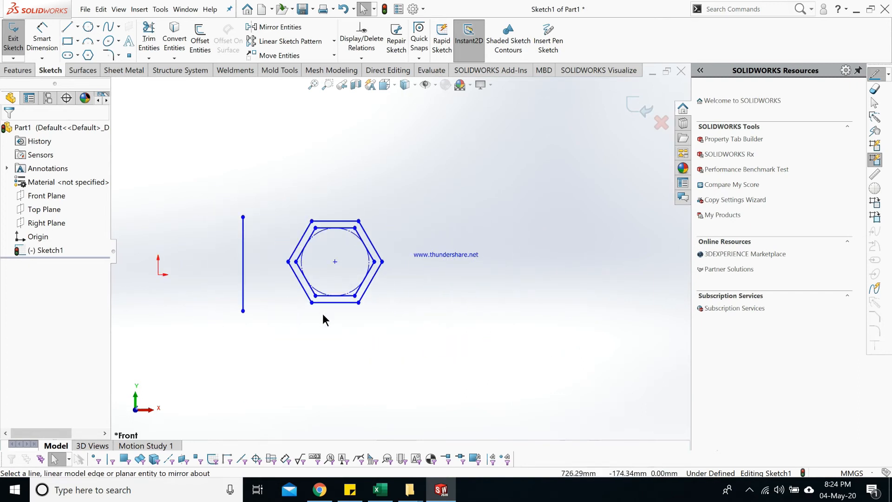
scroll(376, 297, "up", 2)
scroll(388, 269, "down", 3)
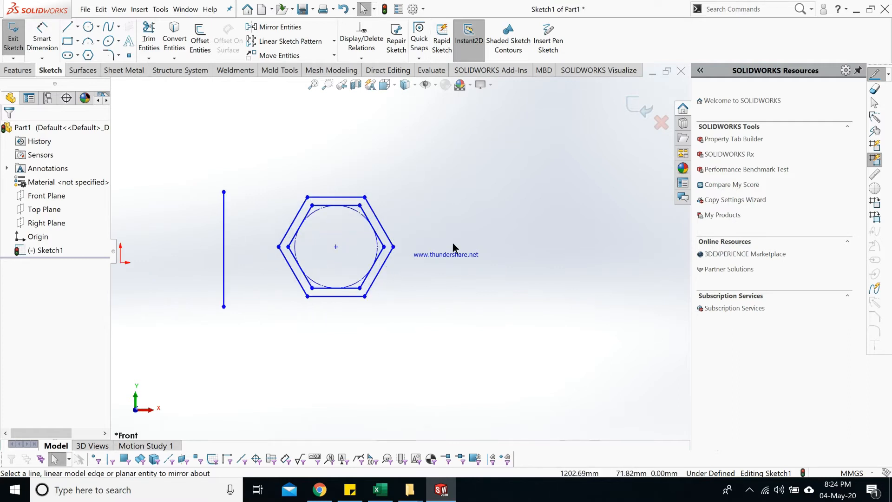
Step: Set up a linear sketch pattern of the outer hexagon's upper edge along the X-axis with 7 instances spaced 300 mm
left_click(306, 41)
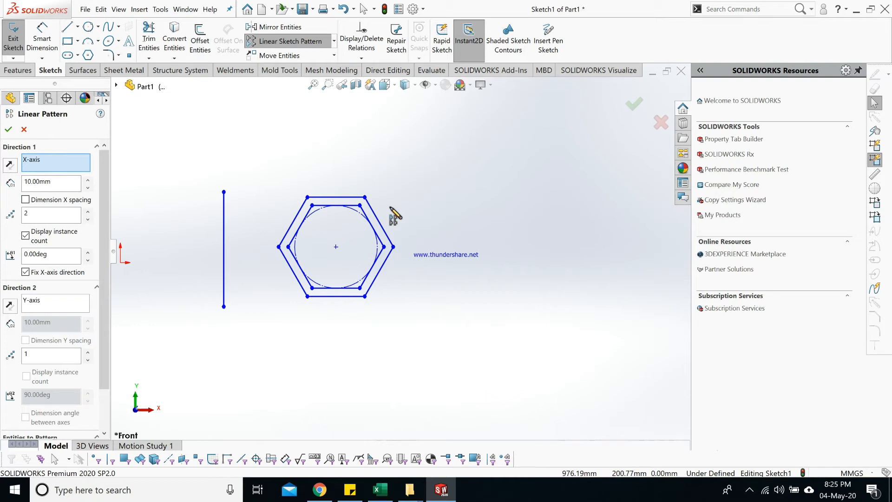
left_click(91, 211)
left_click(91, 211)
left_click(88, 211)
left_click(68, 164)
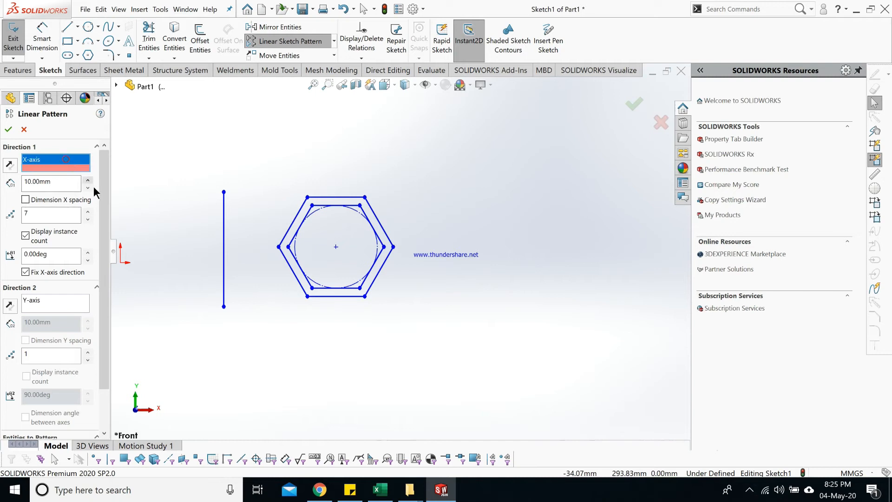
left_click(351, 199)
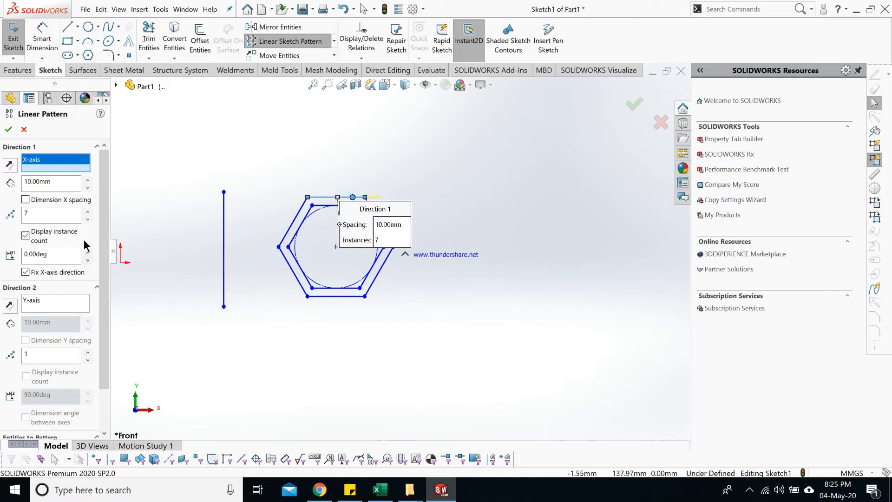
mouse_move(106, 207)
left_mouse_down()
mouse_move(105, 227)
mouse_move(101, 199)
left_mouse_up()
left_click(87, 182)
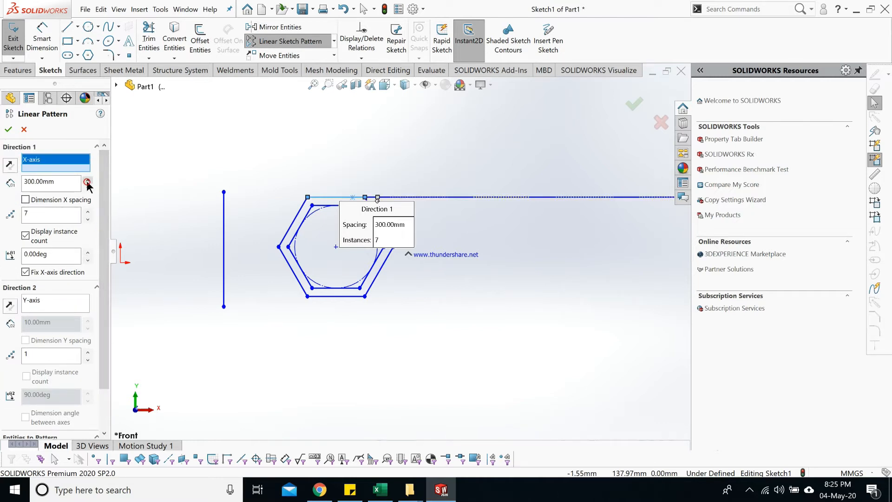
key("z")
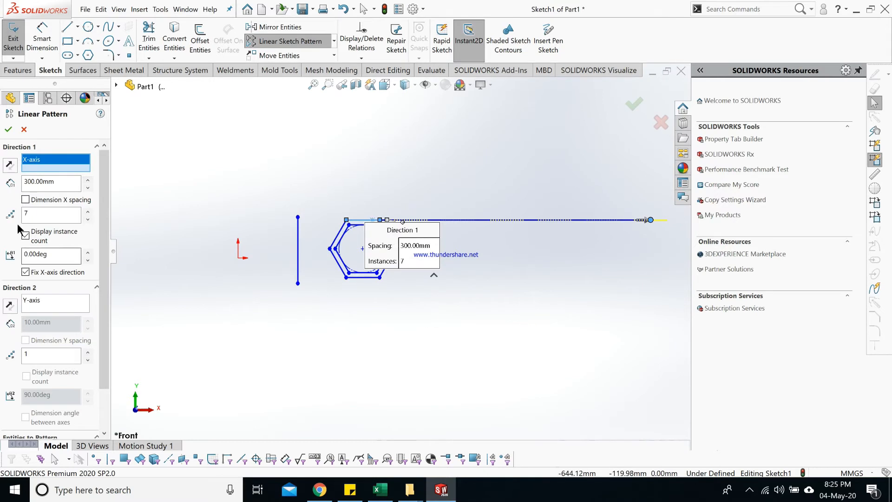
Step: Add the vertical line to the patterned entities and set the Y-axis direction to 3 instances
scroll(331, 270, "down", 2)
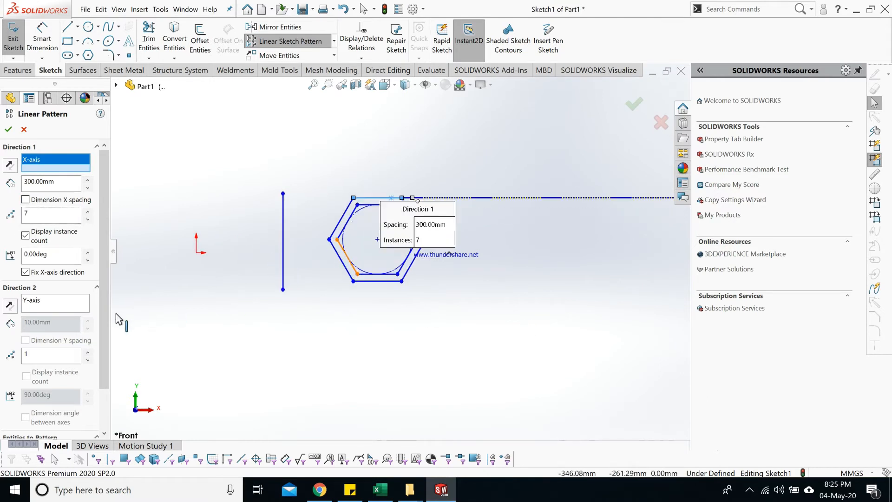
scroll(105, 279, "down", 1)
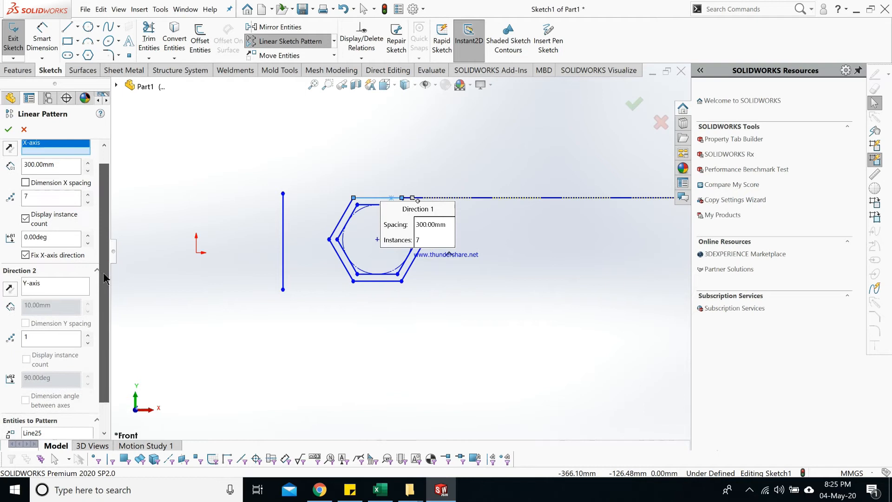
left_click(45, 282)
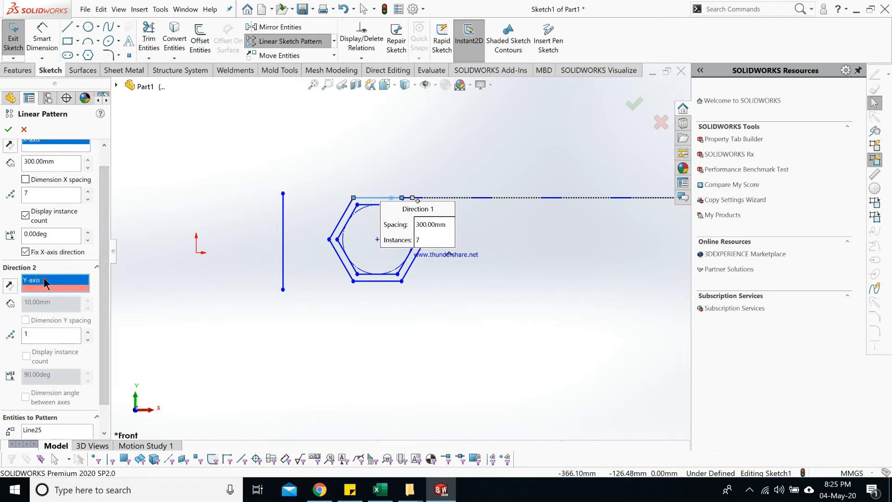
left_click(286, 269)
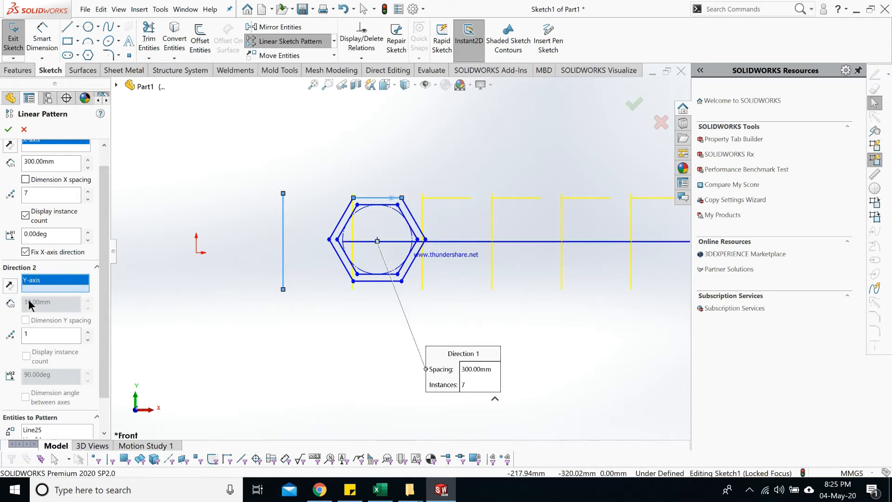
left_click(88, 331)
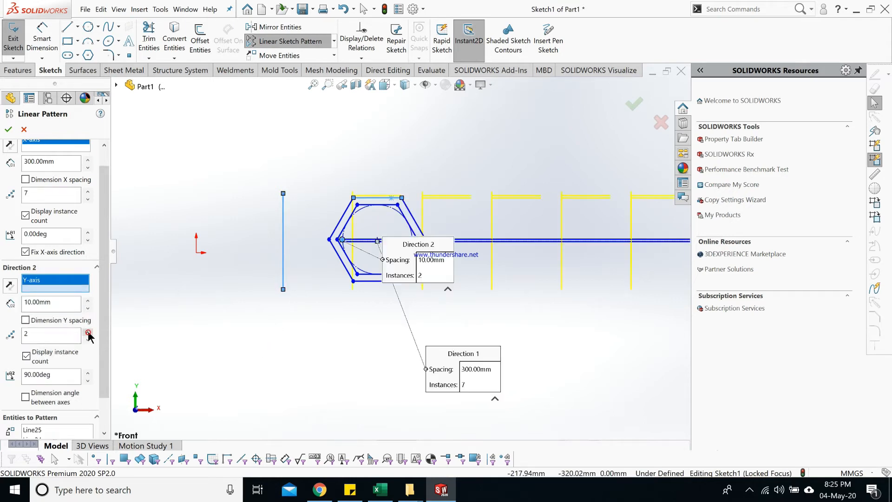
left_click(88, 330)
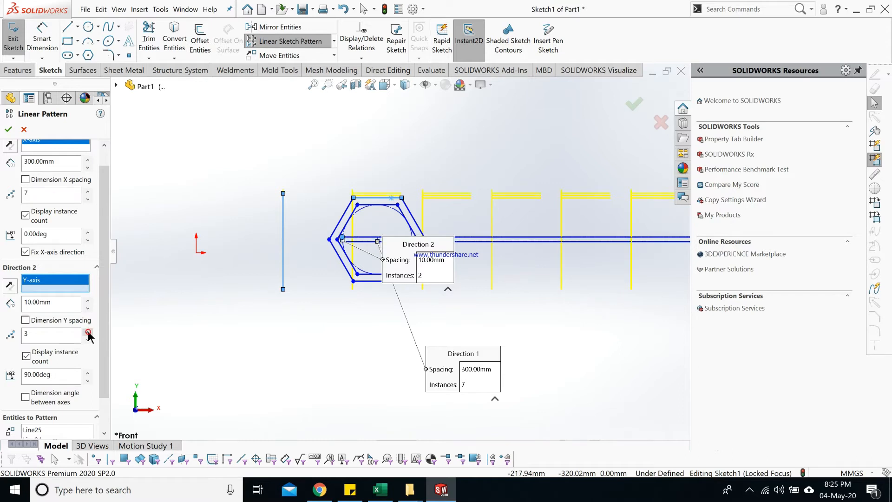
key("z")
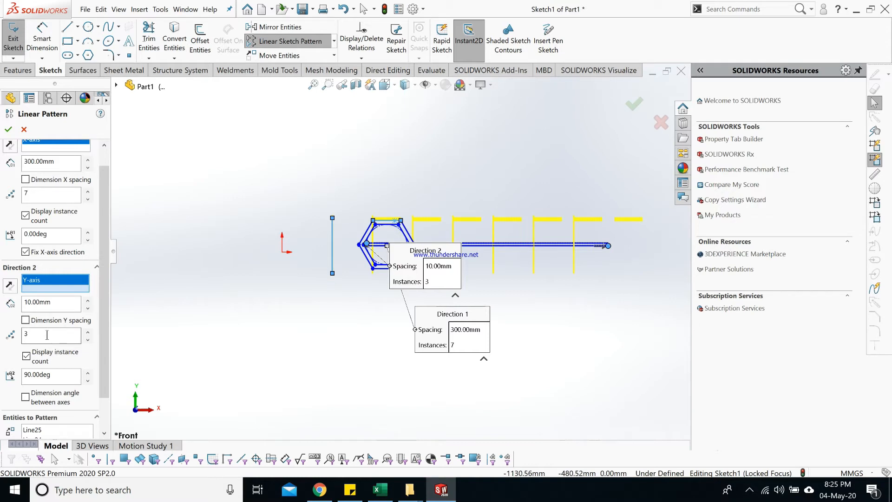
Step: Set the Y-axis spacing of the pattern to 50 mm and turn on Dimension Y spacing
double_click(69, 305)
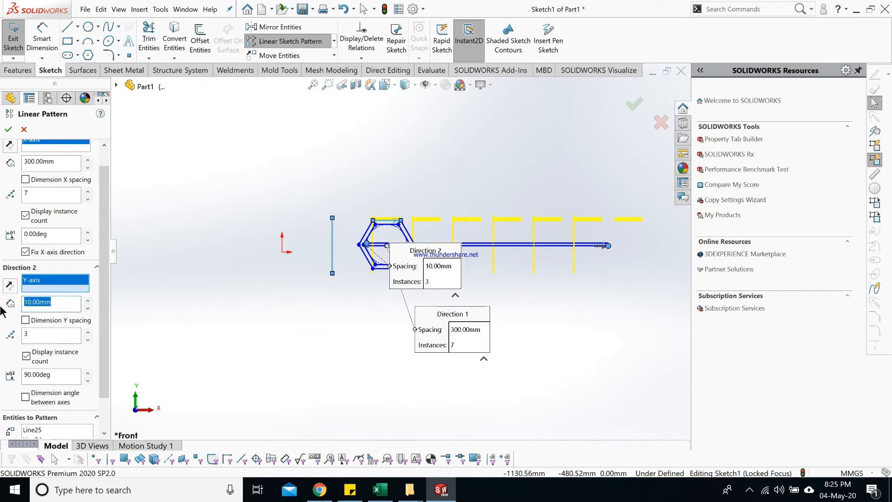
type("5")
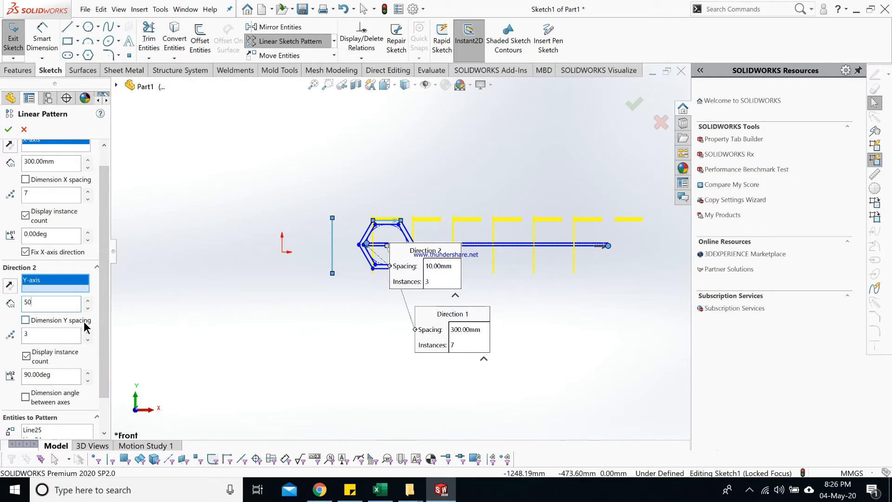
type("0")
key("Return")
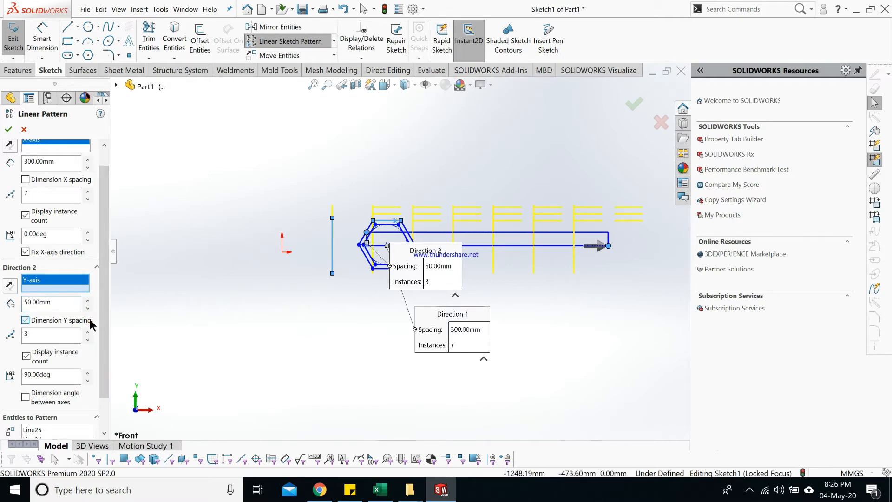
Step: Add the outer hexagon's remaining five edges to the entities of the linear sketch pattern
left_click_drag(105, 303, 105, 343)
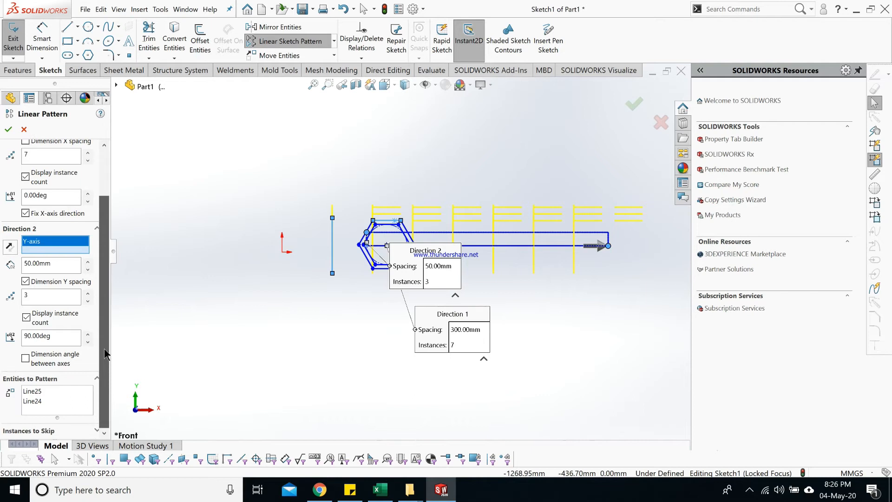
left_click(71, 403)
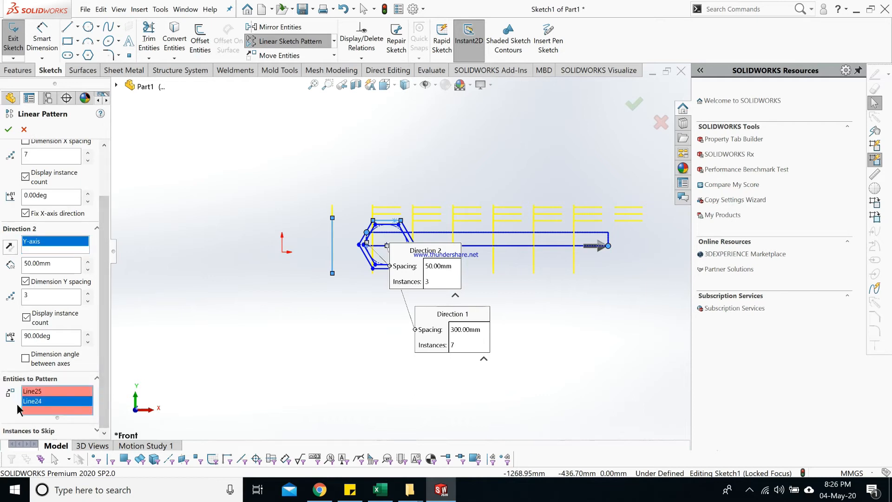
scroll(371, 219, "down", 10)
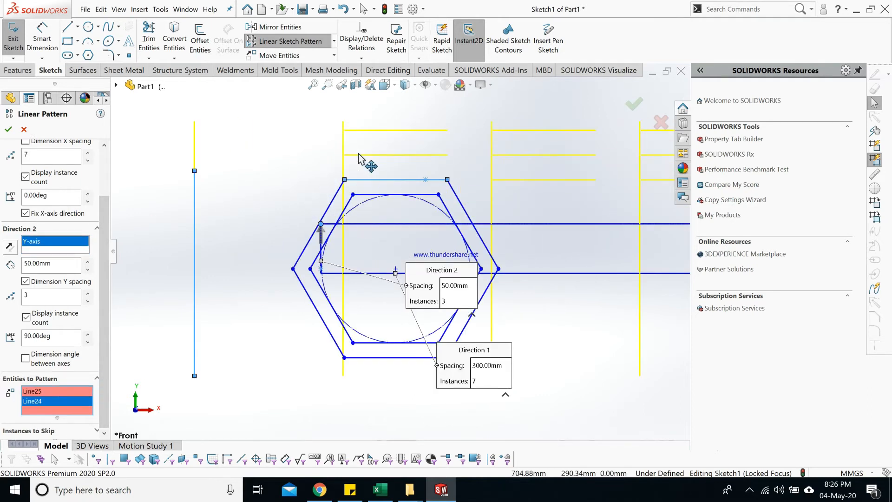
left_click(40, 392)
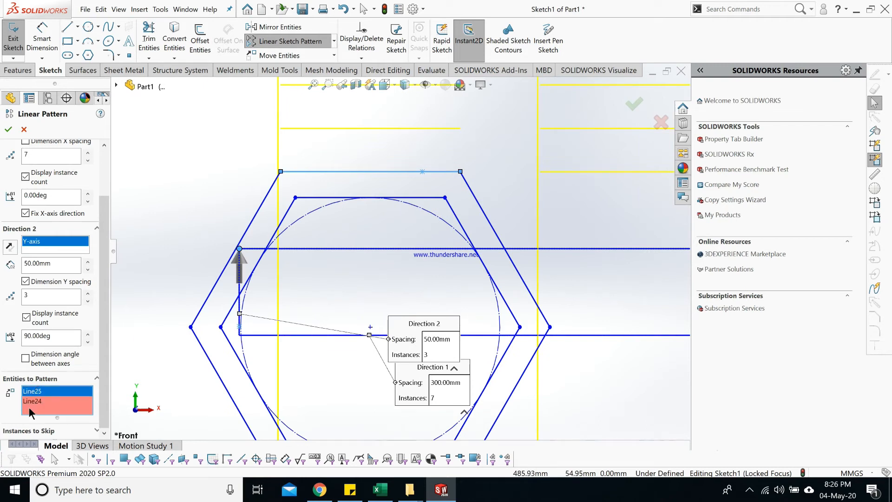
left_click(31, 402)
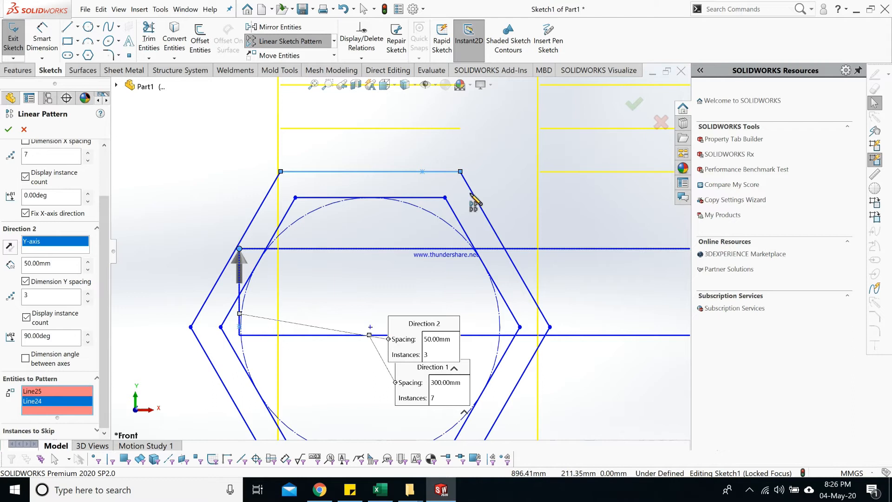
left_click(485, 227)
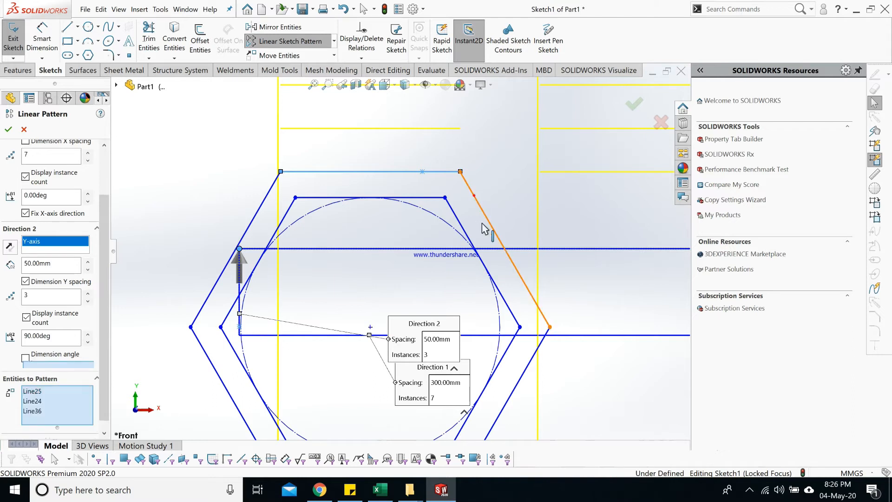
left_click(530, 369)
scroll(413, 377, "up", 4)
left_click(409, 365)
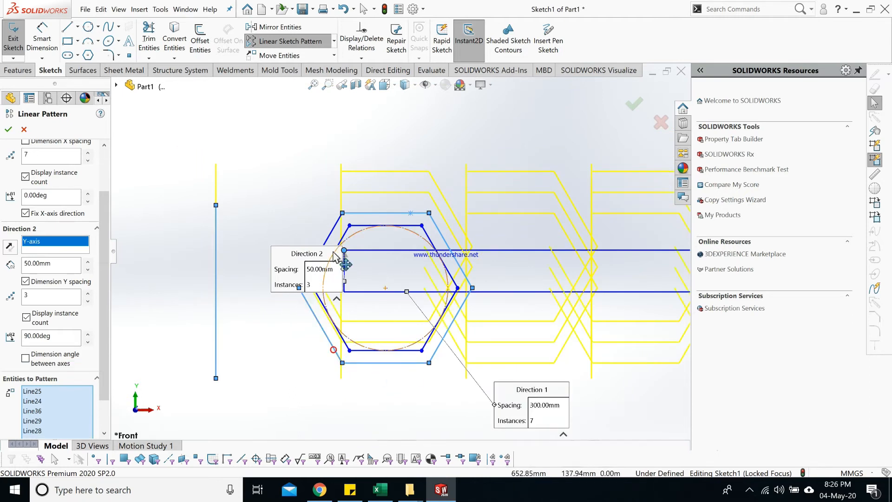
scroll(400, 250, "up", 2)
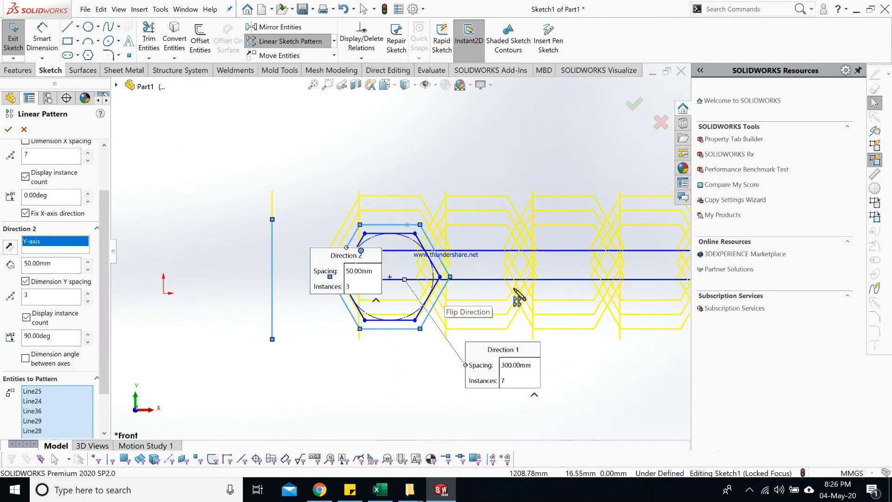
Step: Set the pattern's Y-axis spacing to 500 mm and turn off the instance count display for that direction
left_click(46, 263)
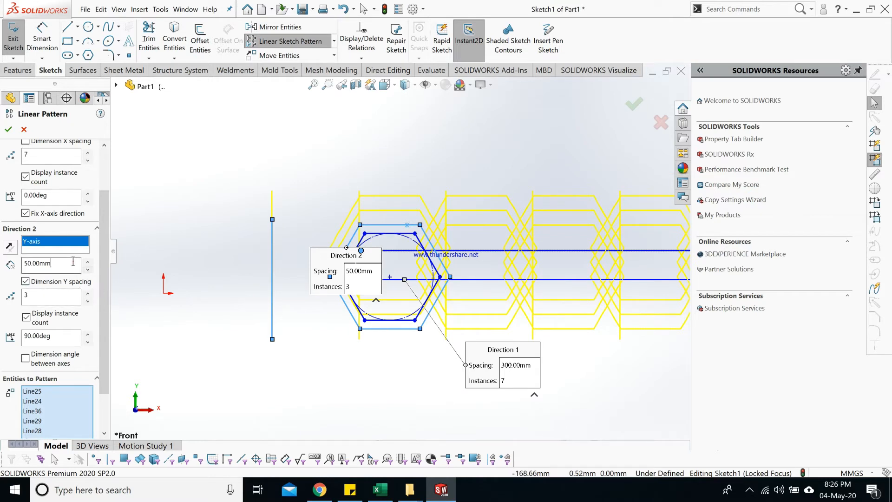
type("500")
key("Return")
scroll(419, 260, "up", 4)
scroll(60, 197, "up", 2)
Step: Set the pattern's X-axis spacing to 500 mm
left_click(64, 184)
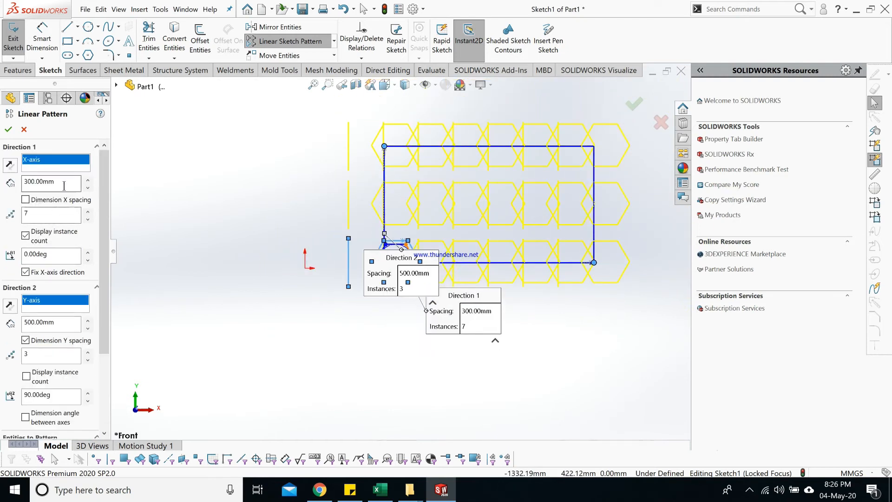
type("500")
key("Return")
scroll(520, 239, "down", 3)
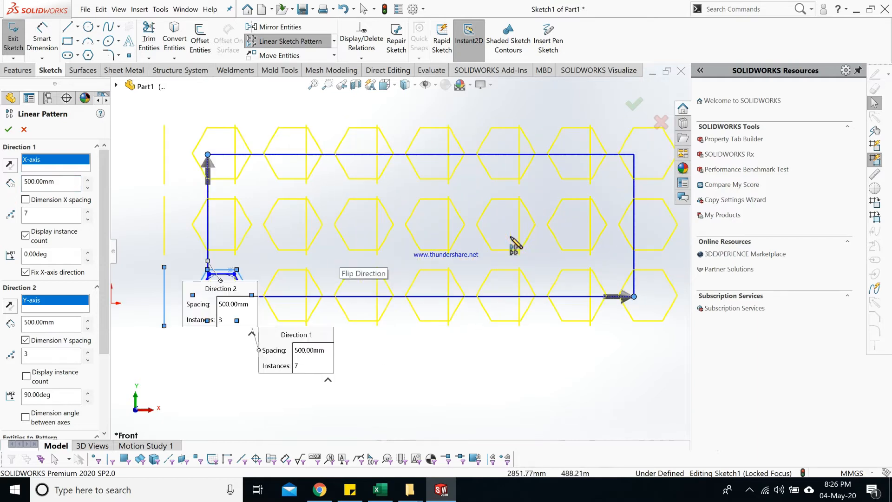
scroll(272, 300, "down", 2)
scroll(223, 279, "up", 1)
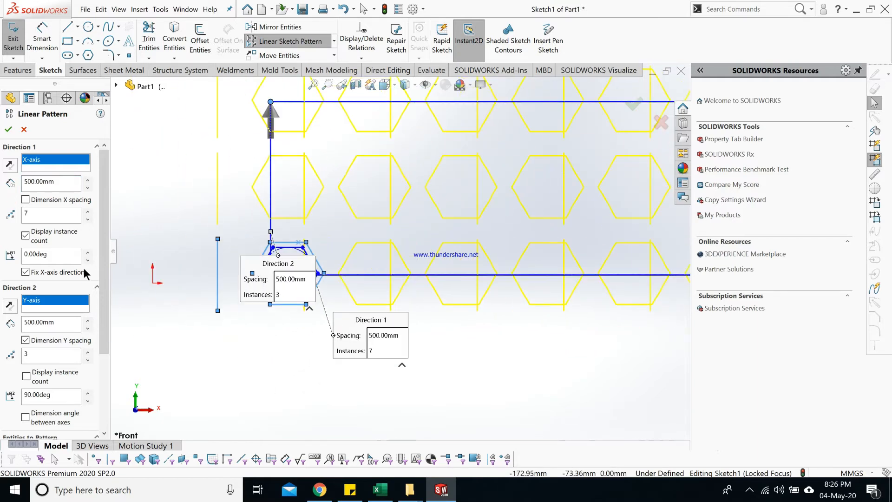
Step: Remove the outer hexagon's upper edge from the patterned entities and add it back
scroll(100, 346, "down", 3)
left_click(38, 352)
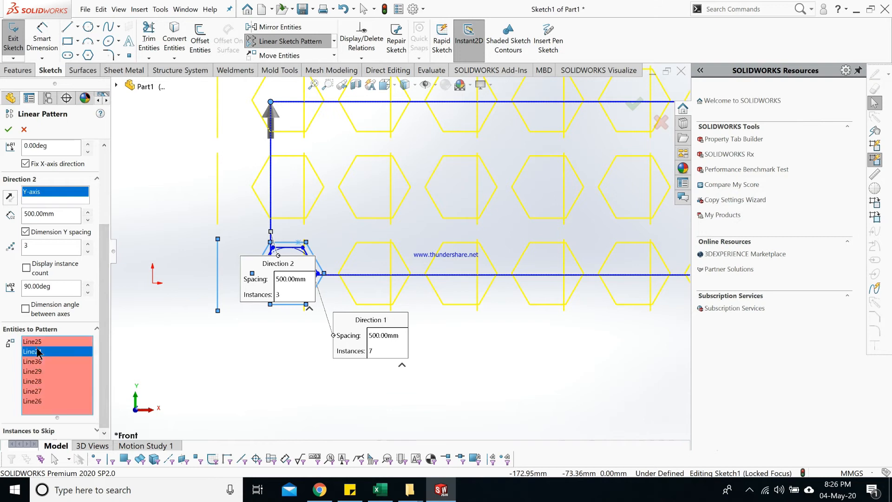
left_click(32, 330)
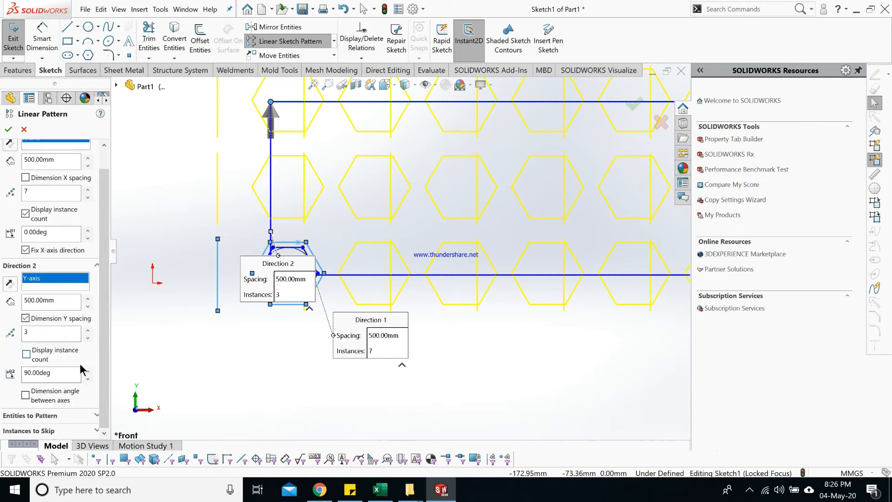
left_click(71, 415)
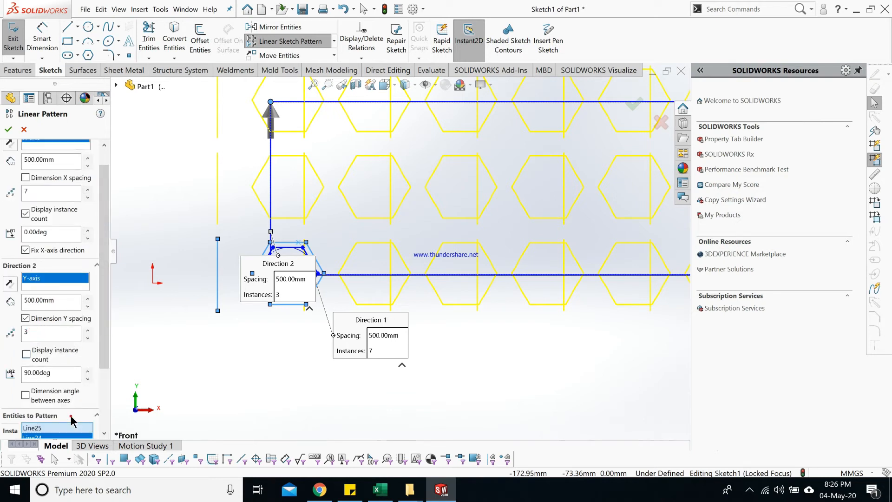
scroll(106, 347, "down", 3)
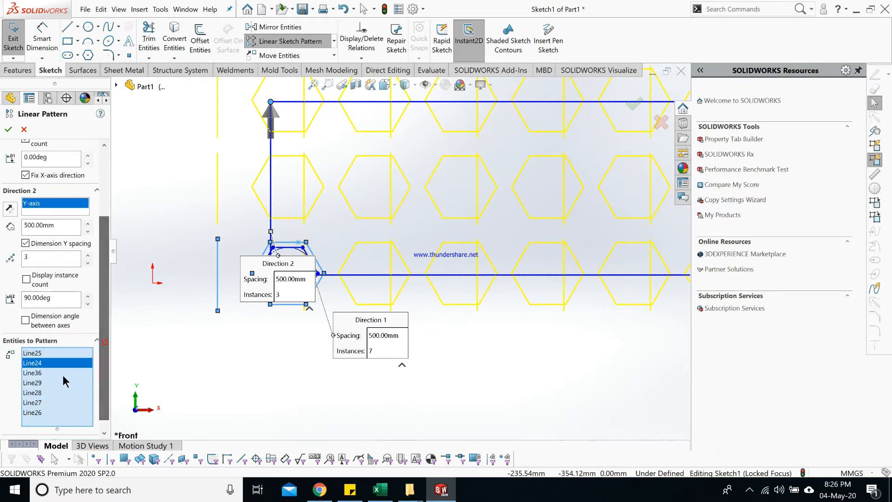
left_click(42, 358)
right_click(39, 352)
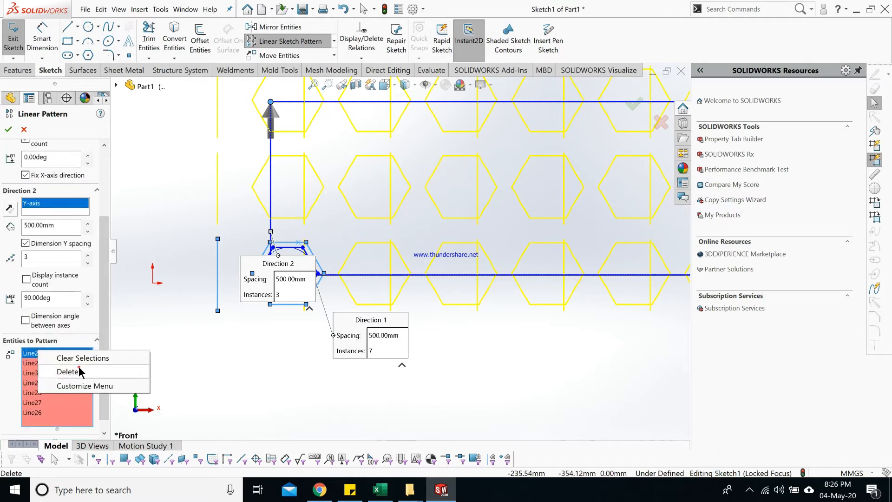
left_click(79, 372)
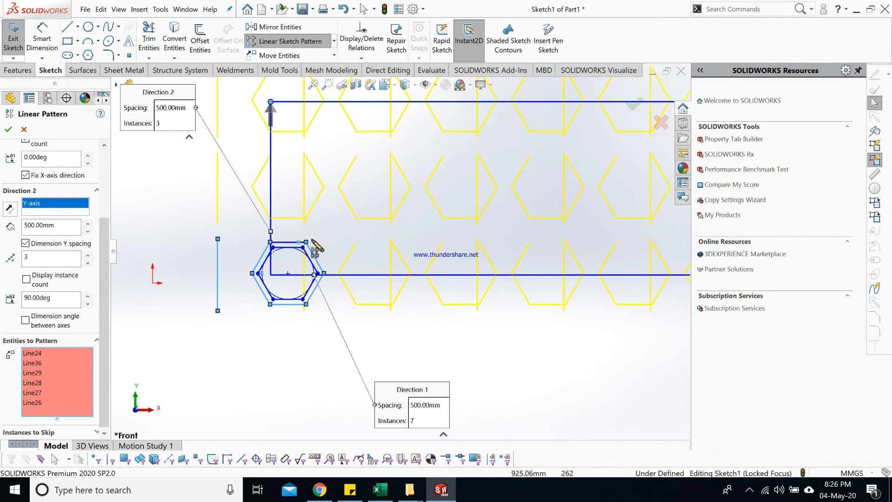
left_click(286, 244)
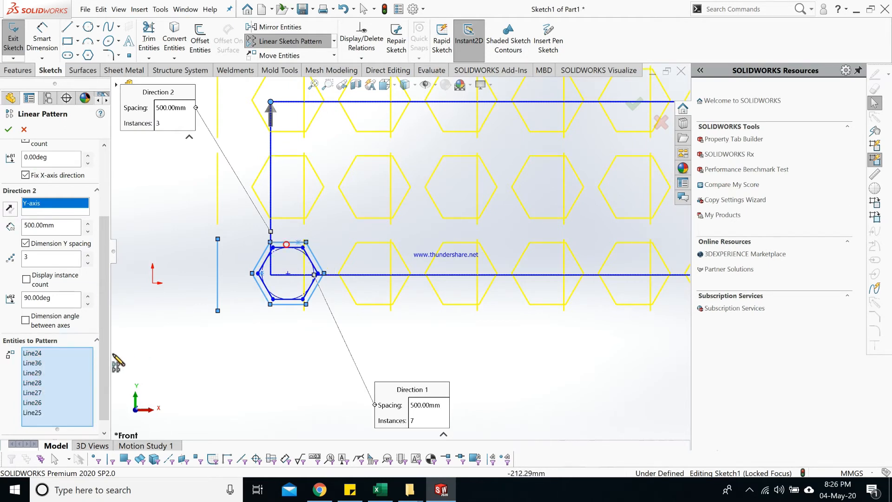
Step: Remove the vertical line from the entities of the linear pattern
left_click(31, 354)
right_click(31, 354)
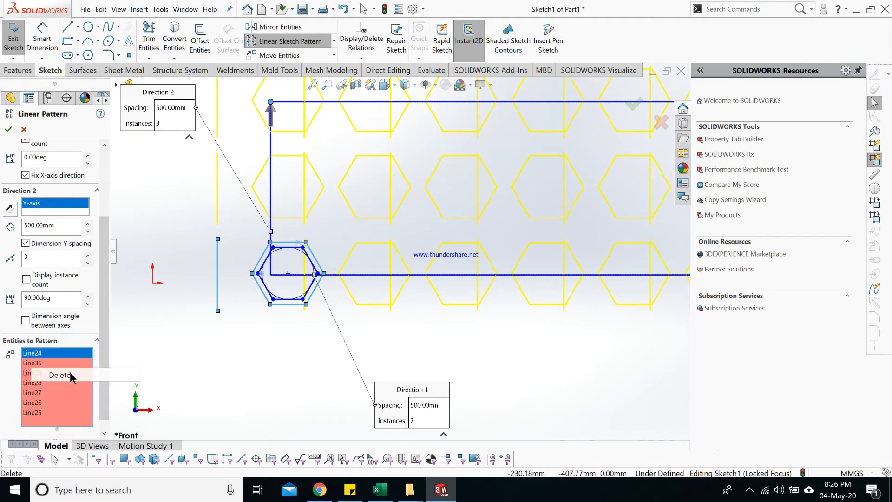
left_click(77, 373)
key("f")
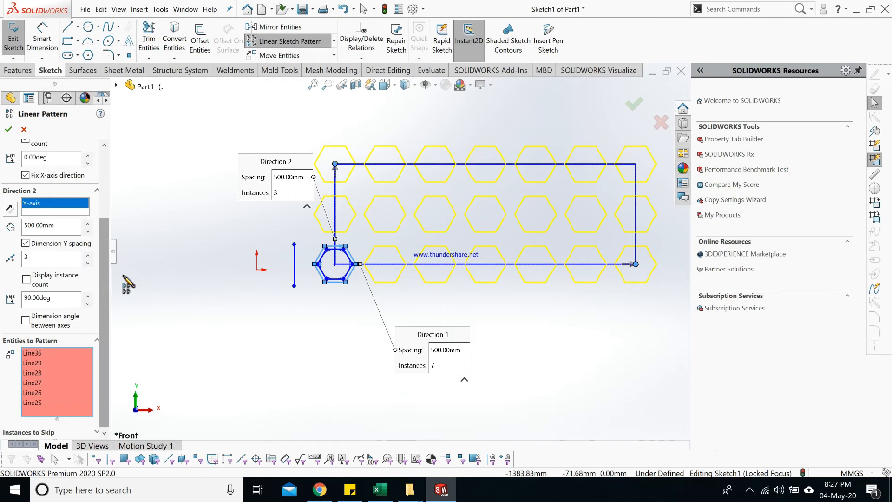
key("z")
scroll(352, 270, "down", 3)
scroll(193, 278, "up", 2)
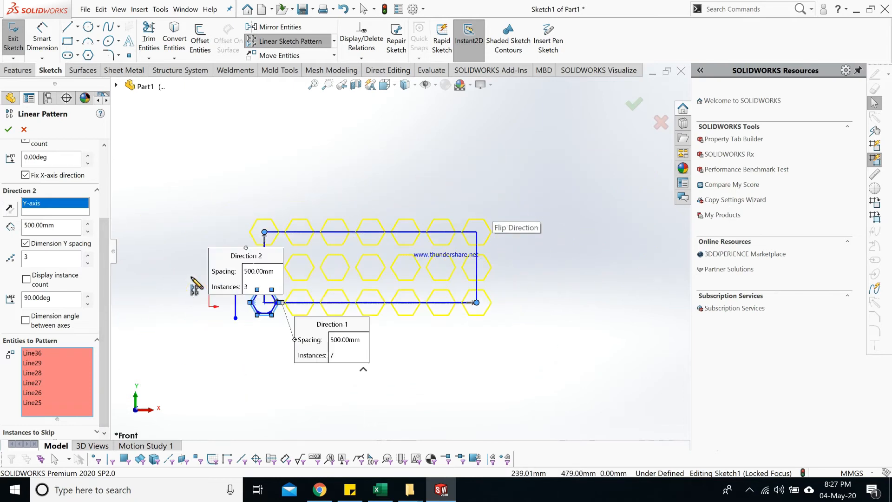
Step: Try stepping the pattern's X-axis direction angle up and back down to 0°
left_click_drag(107, 256, 101, 177)
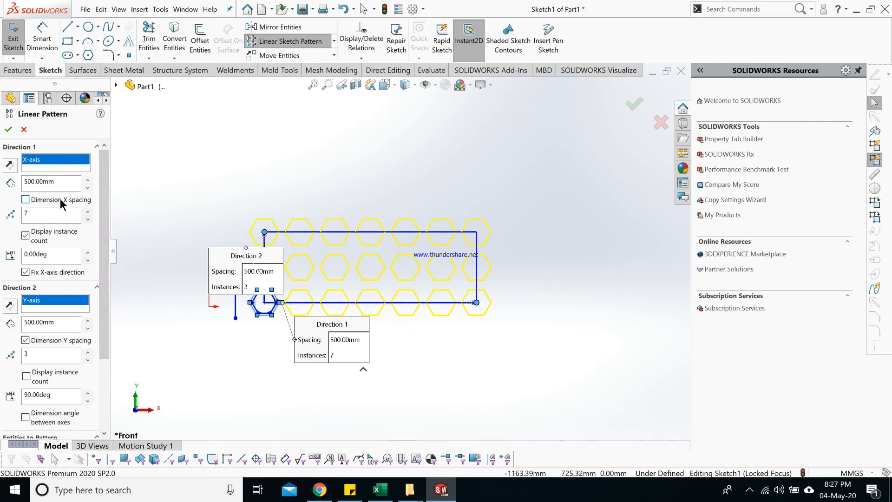
left_click(88, 252)
left_click(88, 252)
left_click(87, 251)
left_click(88, 252)
left_click(88, 251)
left_click(88, 252)
left_click(88, 252)
left_click(88, 251)
left_click(88, 252)
left_click(87, 251)
left_click(87, 261)
left_click(87, 260)
left_click(87, 261)
left_click(87, 261)
left_click(88, 260)
left_click(87, 260)
left_click(88, 260)
left_click(534, 272)
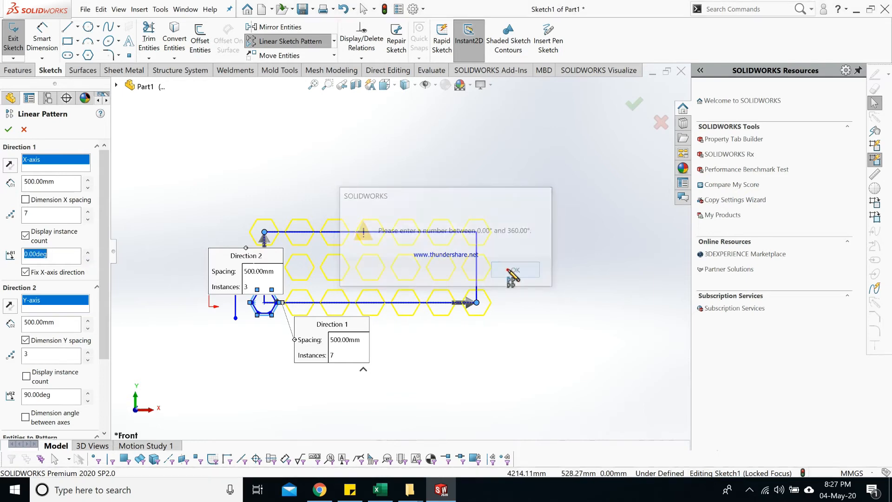
Step: Complete the linear pattern with the Y-axis direction angle at 115° and undo it
left_click_drag(88, 394, 89, 394)
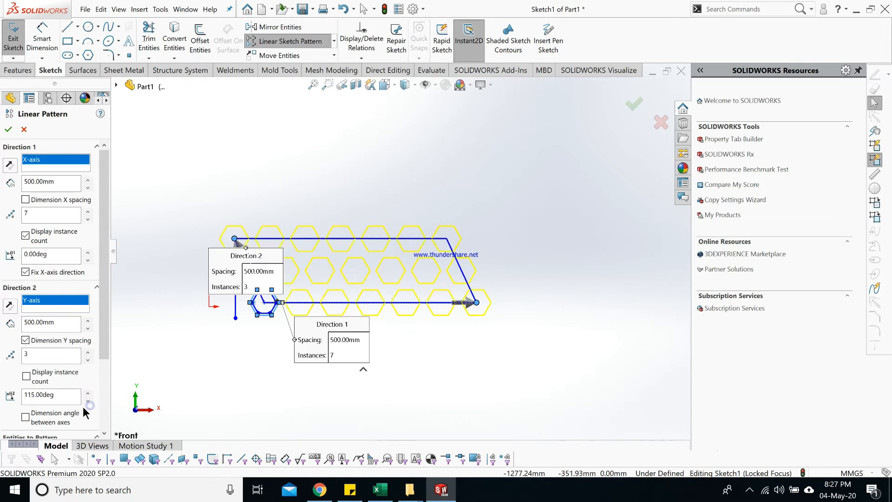
left_click(8, 129)
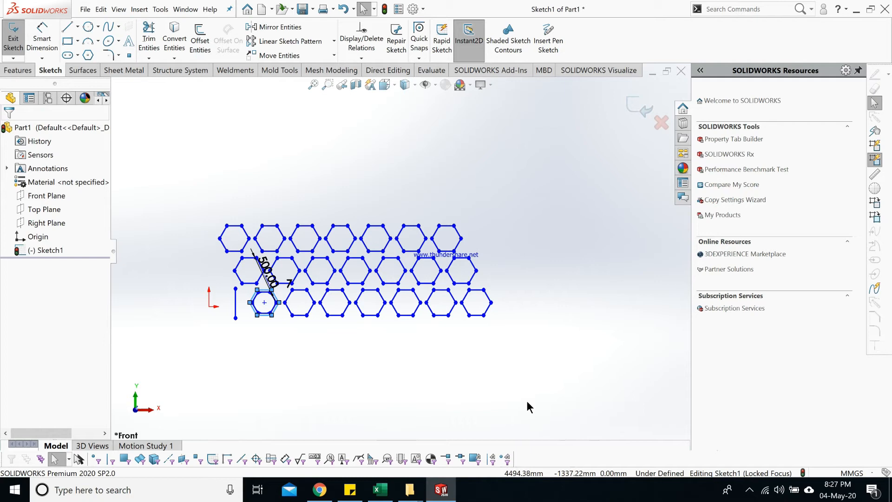
key("ctrl+z")
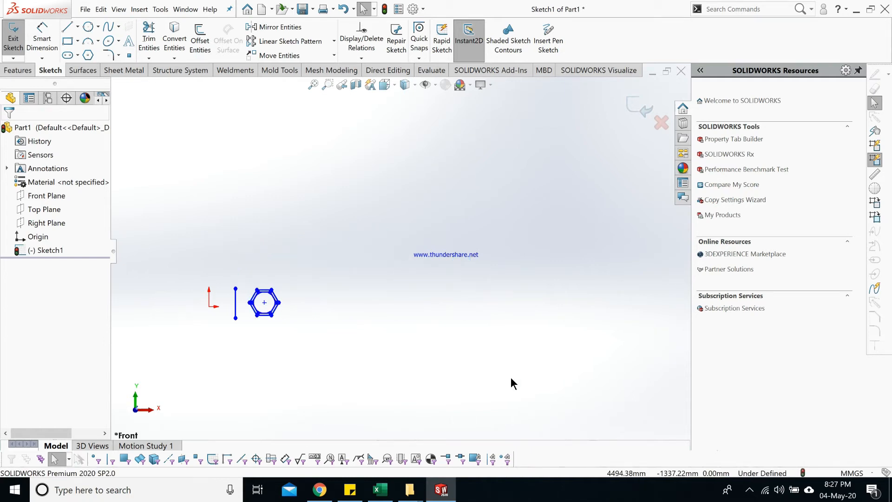
Step: Set up a circular sketch pattern with the outer hexagon's six edges as the entities to pattern
left_click(334, 41)
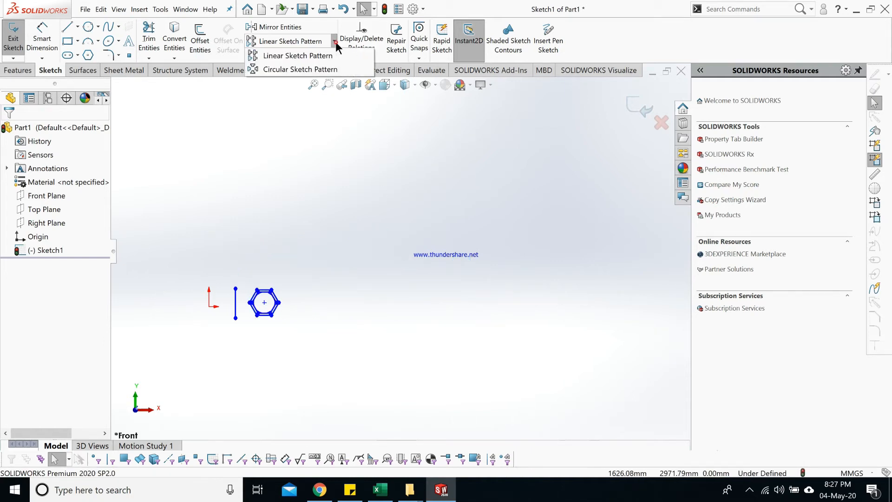
left_click(324, 69)
scroll(389, 339, "down", 5)
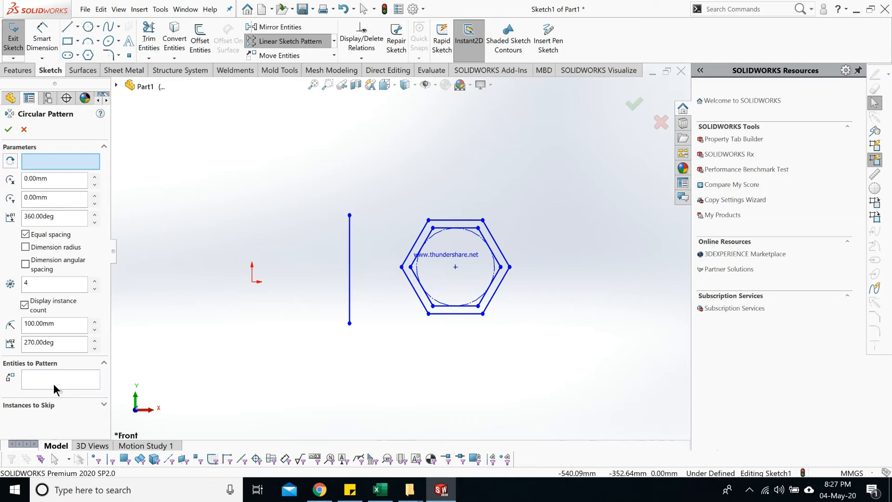
left_click(77, 384)
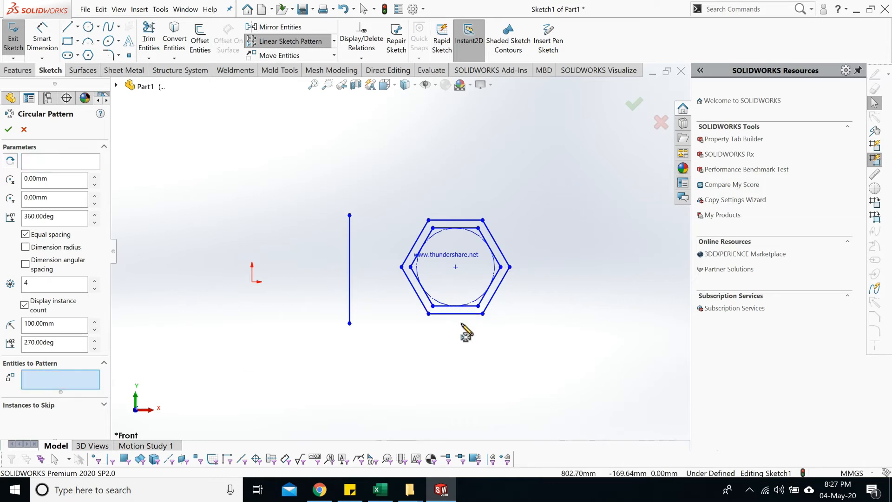
left_click(472, 313)
left_click(489, 307)
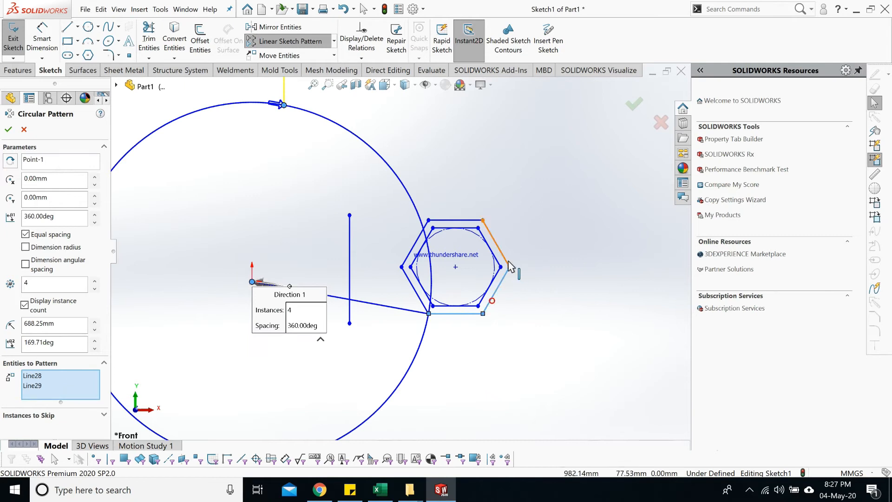
left_click(496, 251)
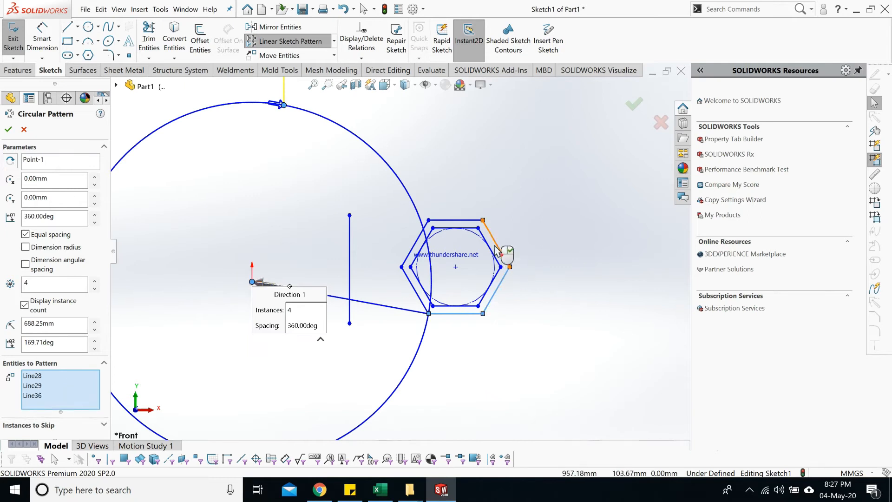
left_click(468, 221)
left_click(422, 242)
left_click(418, 295)
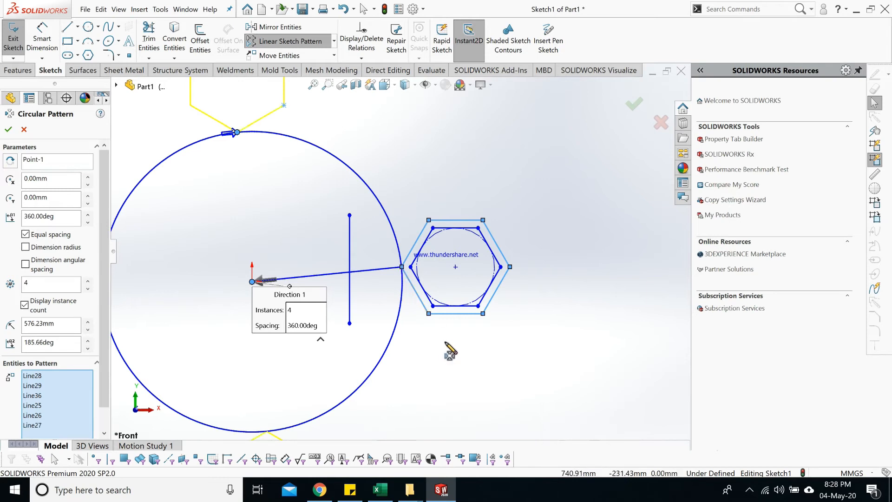
Step: Replace the circular pattern's centre with the upper endpoint of the vertical line
left_click_drag(106, 374, 107, 281)
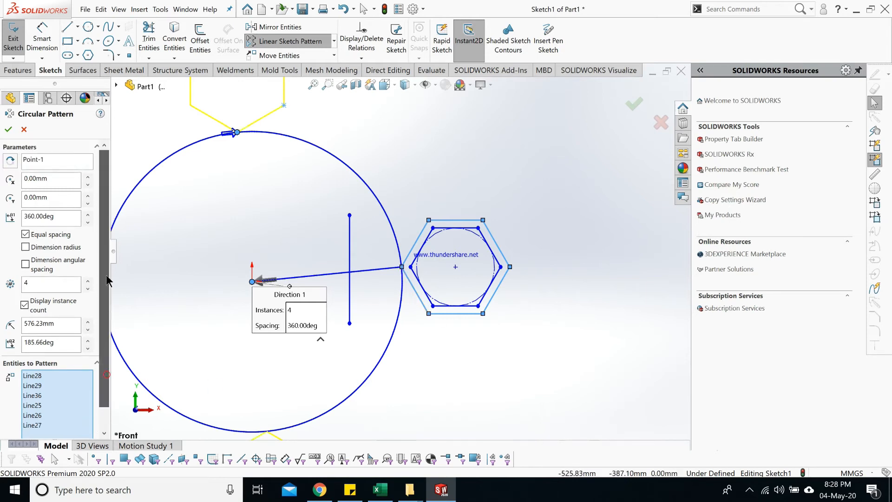
left_click(59, 164)
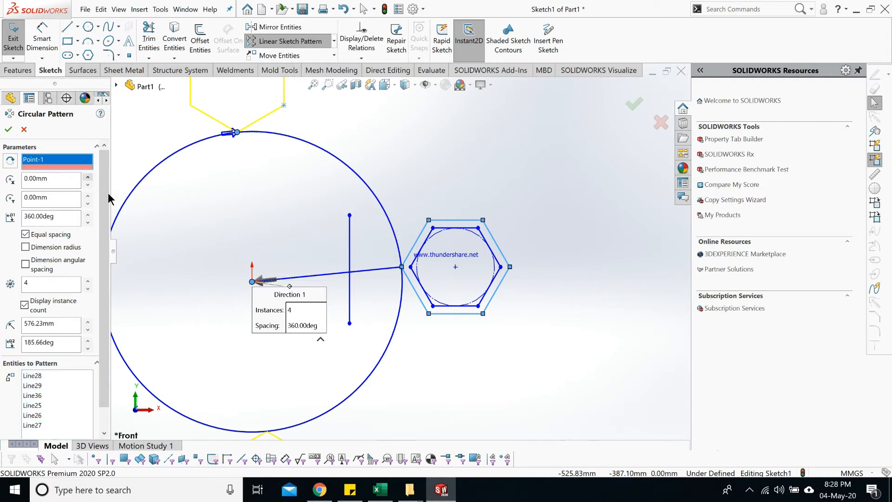
key("f")
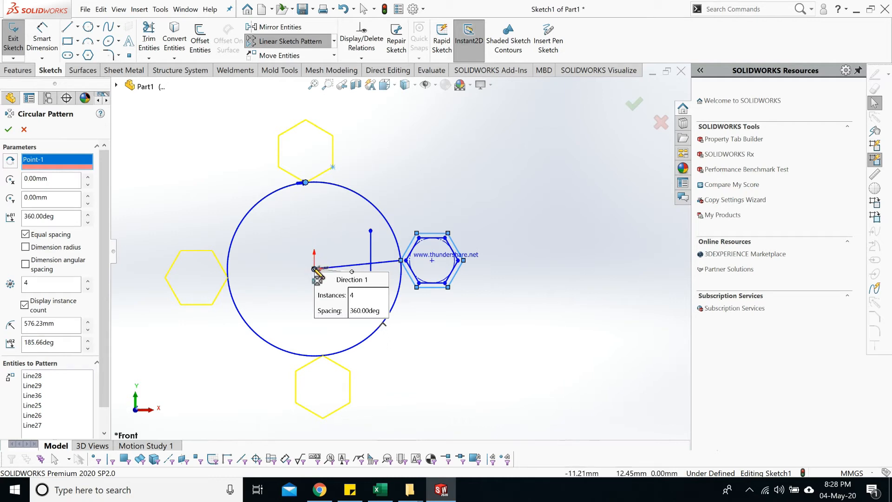
right_click(50, 160)
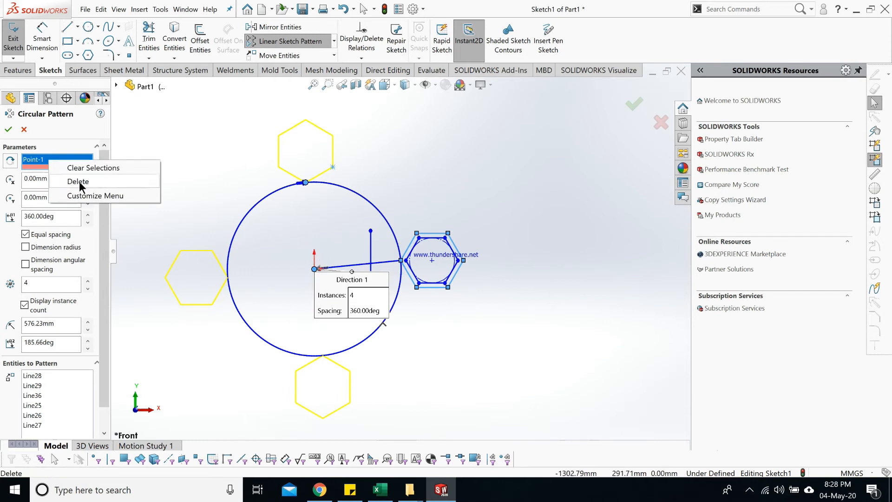
left_click(79, 182)
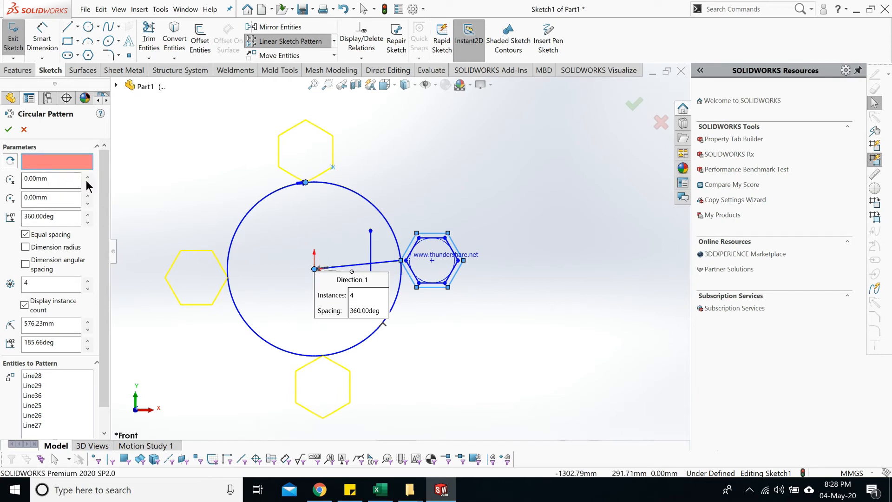
left_click(370, 231)
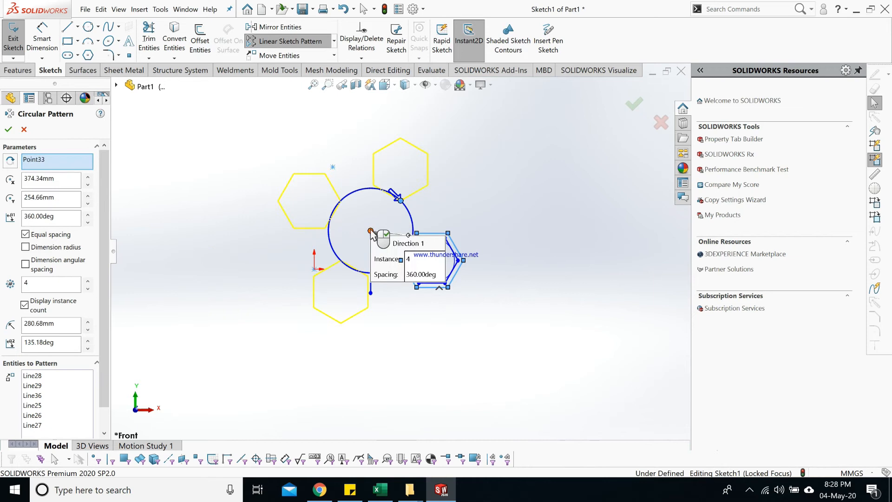
Step: Turn off equal spacing and try an angular spacing of 15° between the pattern instances
scroll(397, 319, "down", 1)
scroll(369, 139, "down", 1)
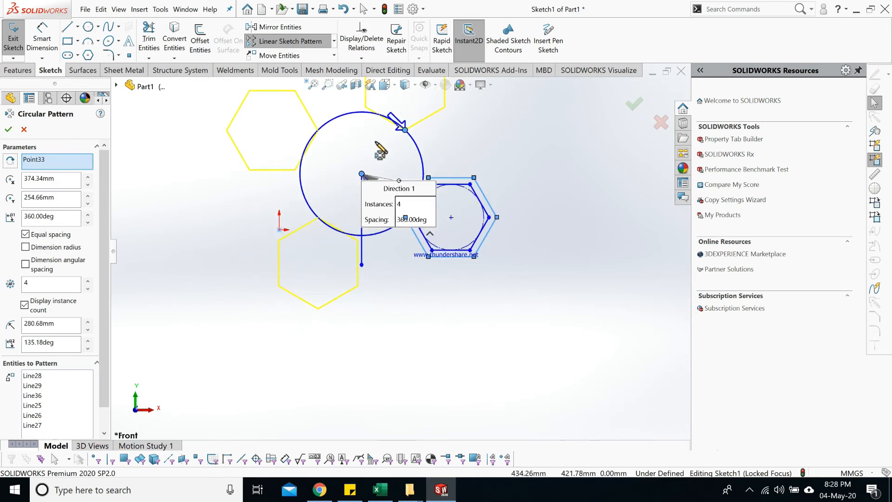
scroll(365, 183, "down", 1)
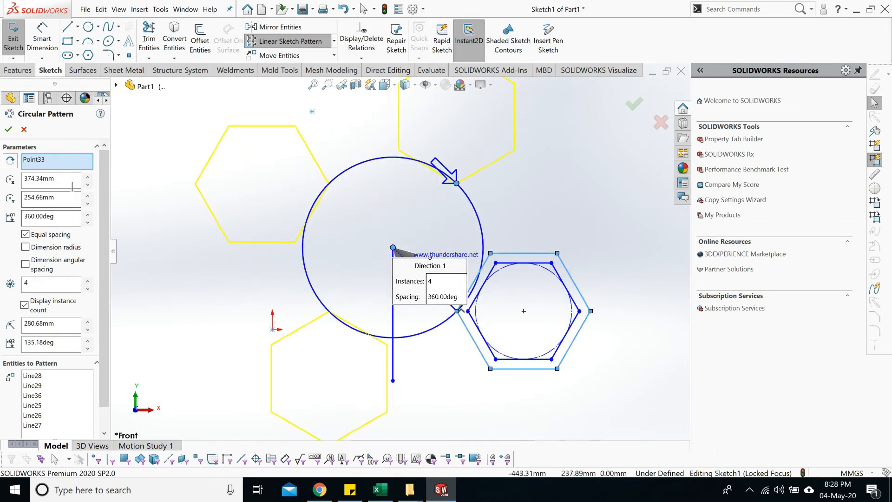
left_click(47, 216)
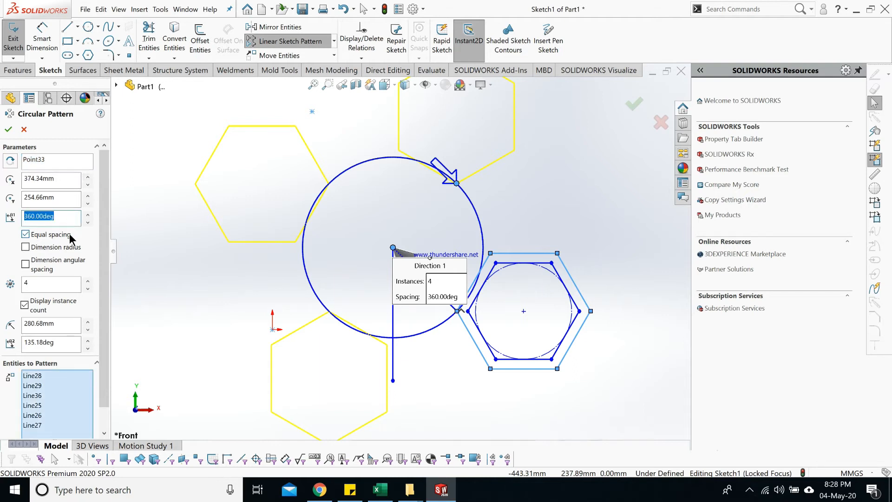
left_click(50, 236)
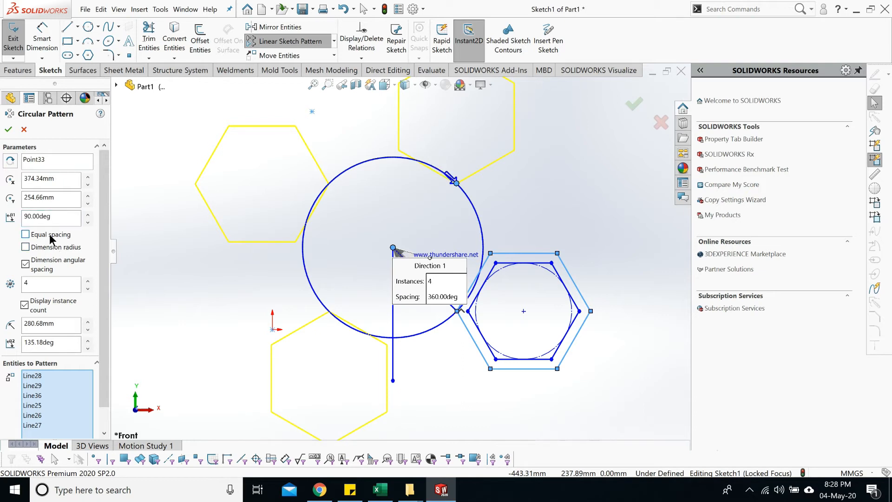
left_click_drag(65, 216, 0, 221)
type("15")
key("Return")
Step: Try angular spacings of 30°, 45° and 80° for the circular pattern in turn
scroll(483, 398, "up", 1)
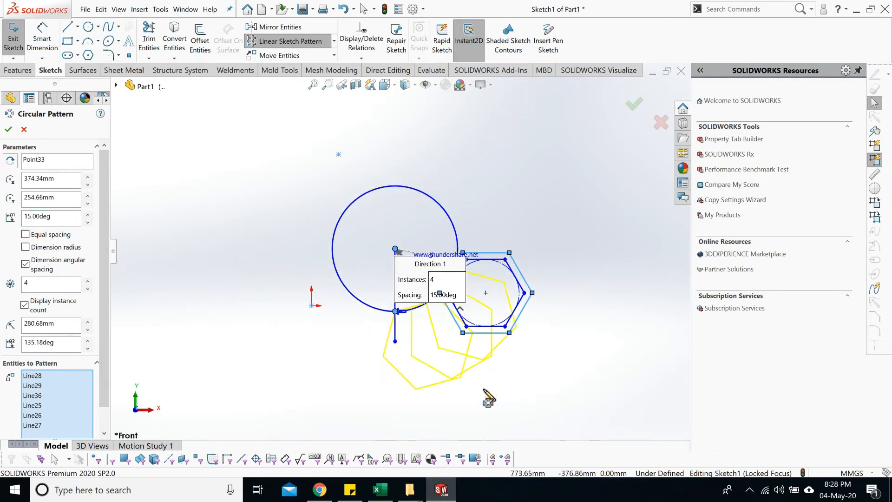
scroll(450, 307, "down", 3)
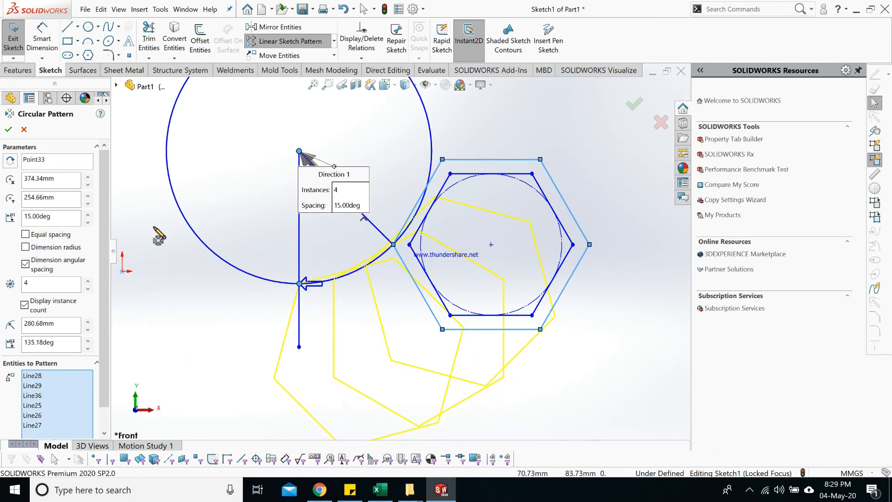
double_click(58, 216)
type("30")
key("Return")
double_click(51, 216)
type("4")
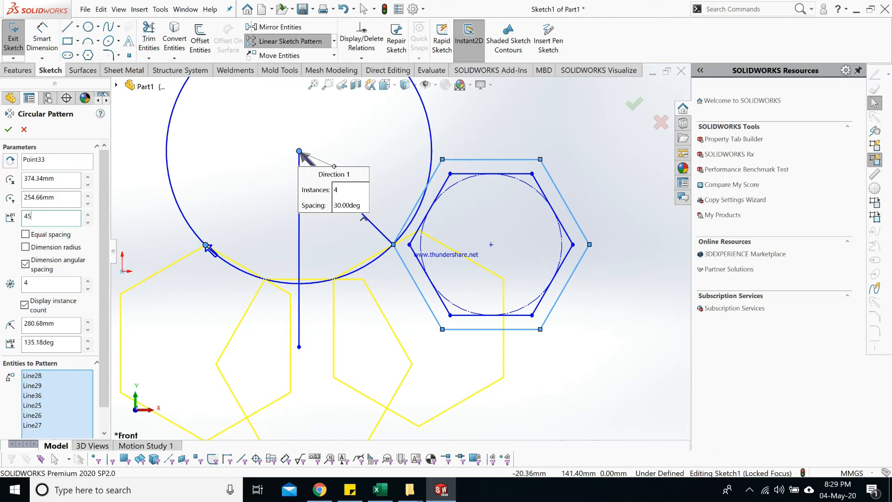
type("5")
key("Return")
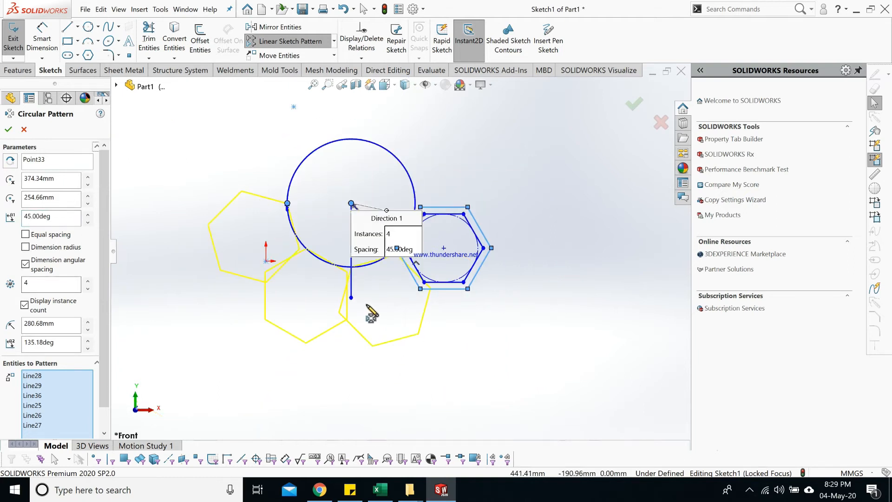
double_click(51, 216)
type("80")
key("Return")
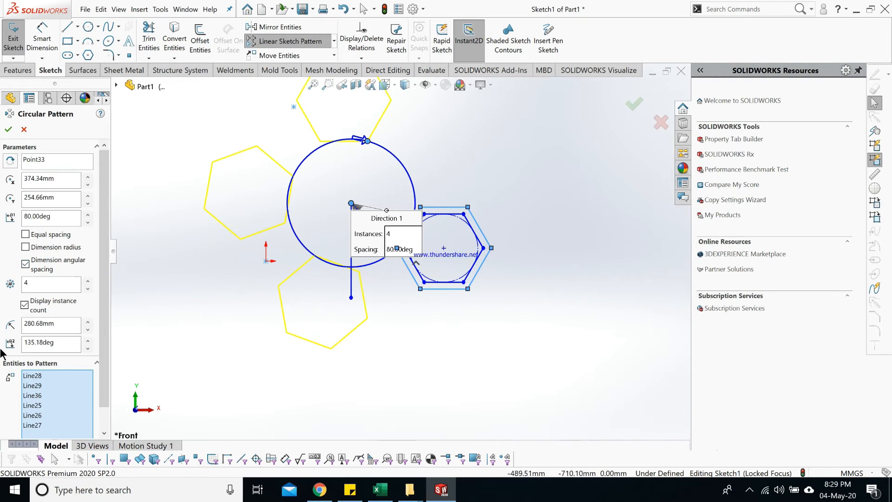
Step: Restore equal spacing over 360°, then enable the pattern's radius and angular spacing dimensions
left_click(43, 235)
double_click(33, 216)
type("360")
left_click(5, 232)
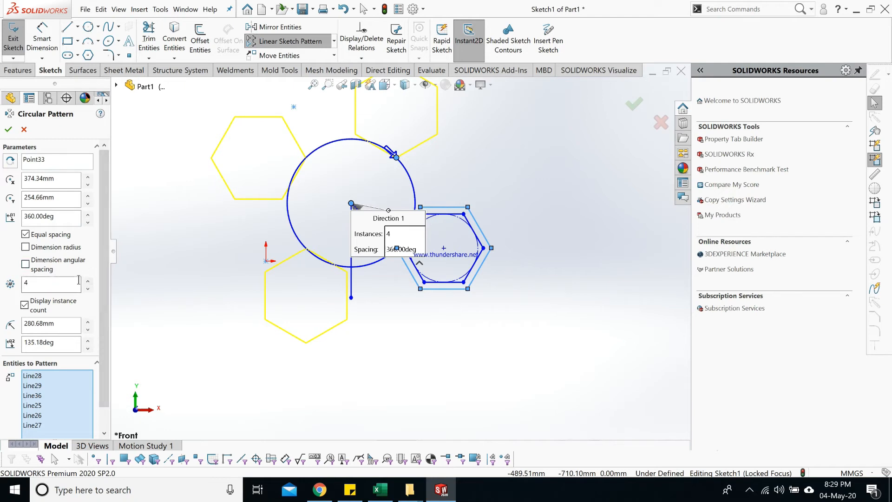
left_click(25, 248)
left_click(26, 264)
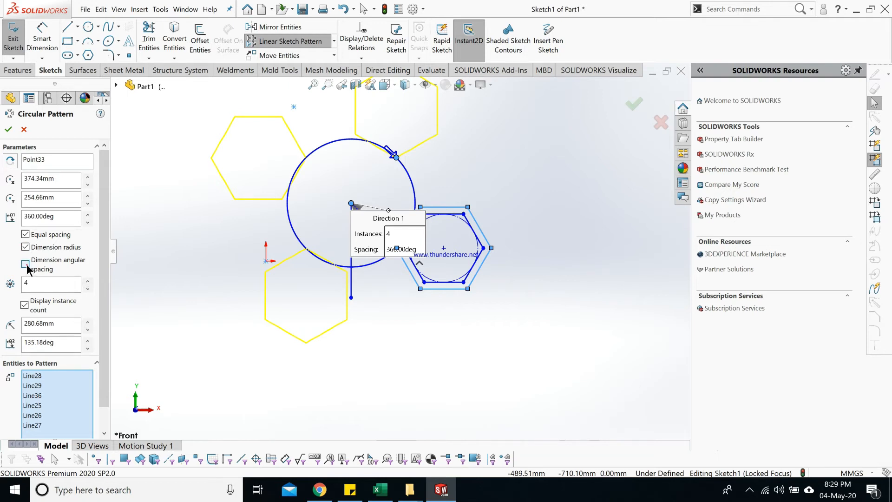
Step: Set the circular pattern to 6 instances and complete it
left_click(89, 281)
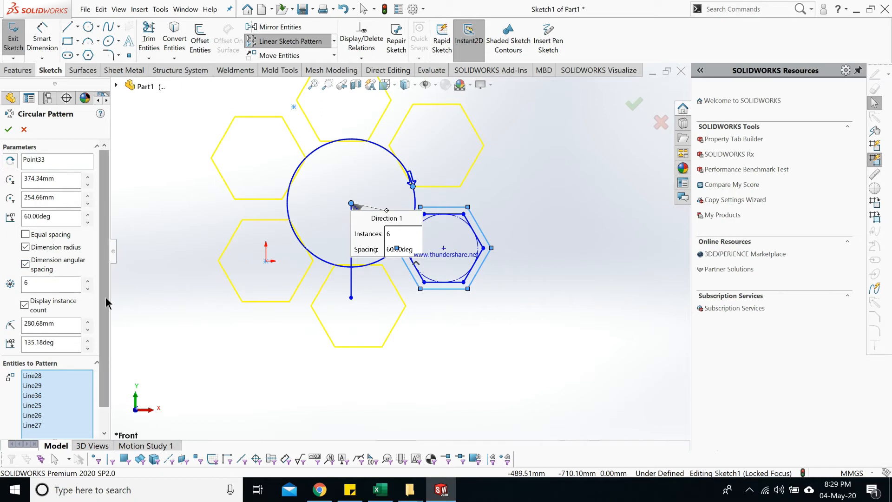
scroll(109, 345, "down", 1)
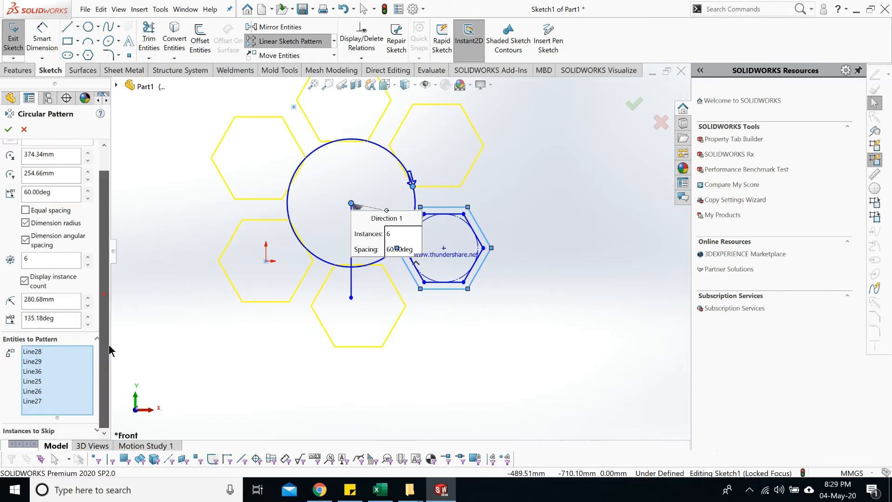
left_click(8, 129)
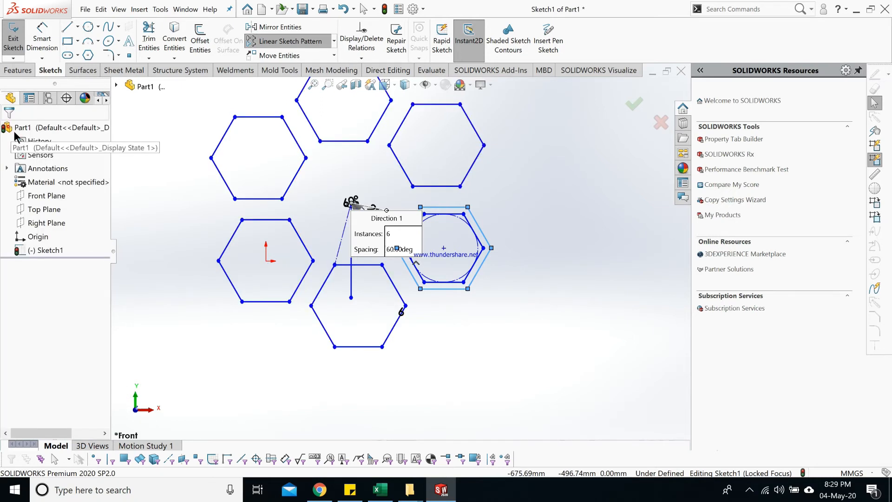
left_click(447, 333)
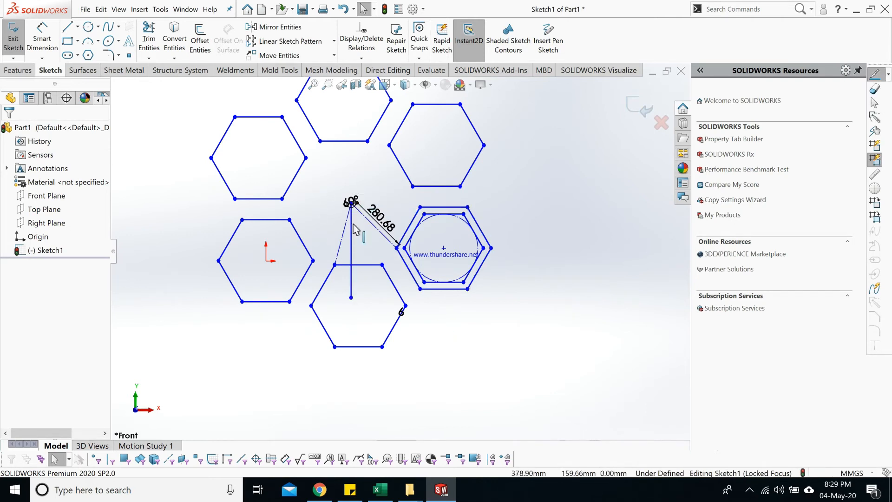
Step: Move the pattern's angle and radius dimensions clear of the centre point so both are readable
left_click_drag(349, 201, 369, 246)
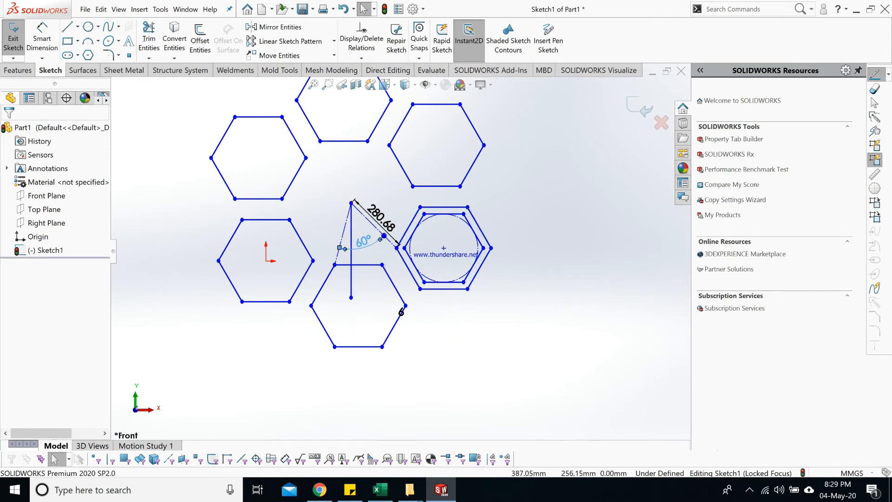
left_click(450, 333)
left_click_drag(380, 216, 385, 216)
left_click(514, 370)
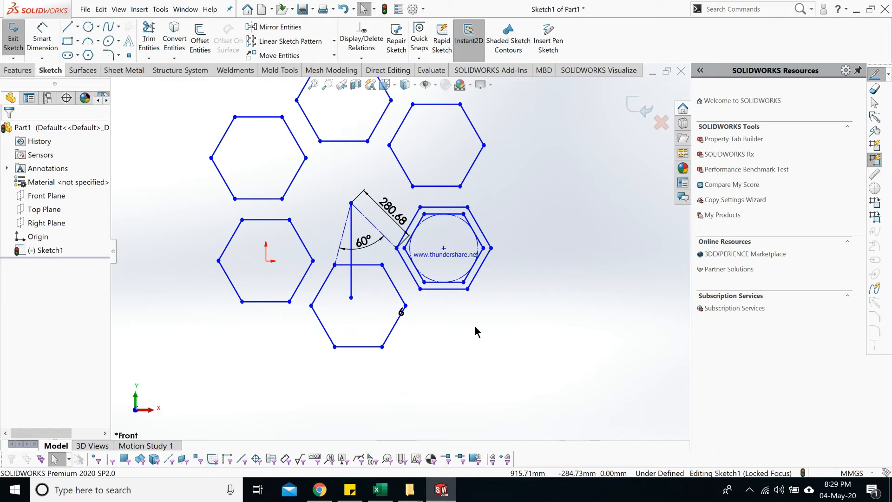
Step: Delete all the hexagons, the vertical line and the pattern dimensions from the sketch
scroll(474, 324, "up", 3)
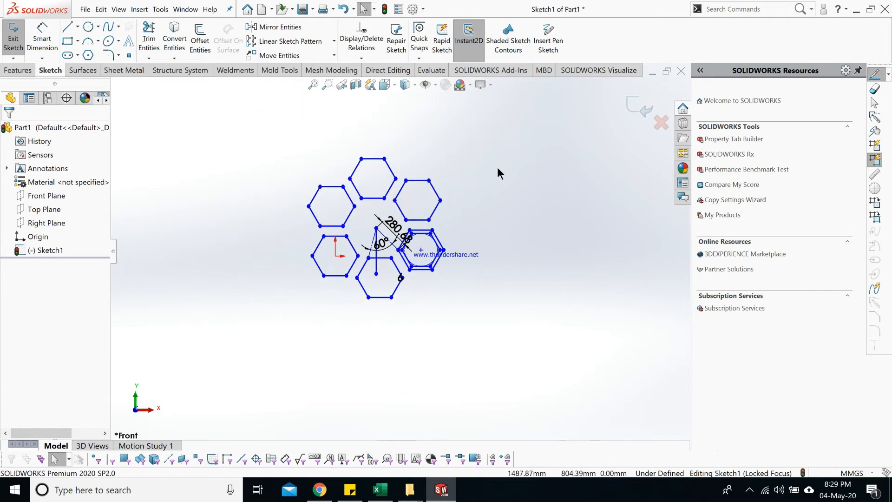
mouse_move(515, 121)
left_mouse_down()
mouse_move(314, 349)
mouse_move(271, 358)
mouse_move(278, 356)
left_mouse_up()
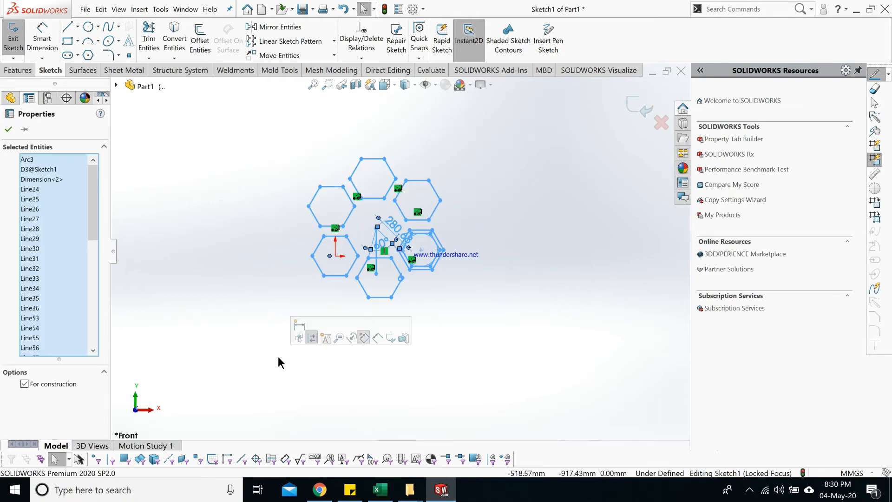
key("Delete")
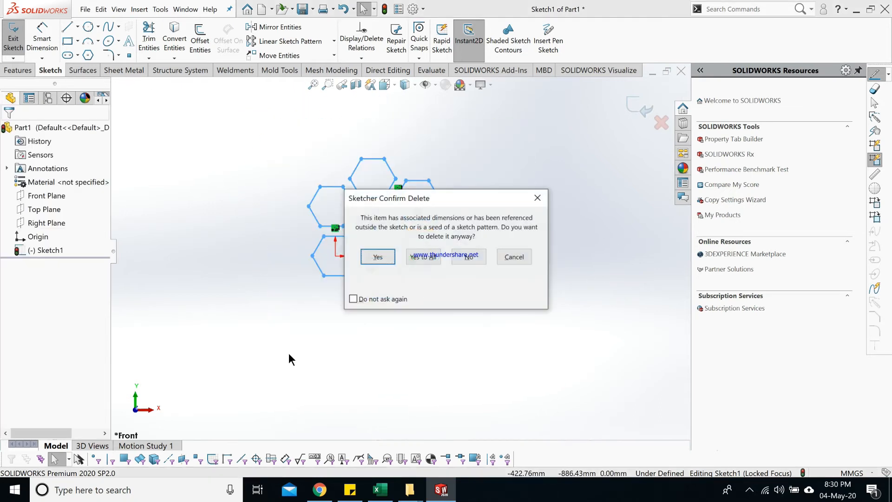
left_click(421, 256)
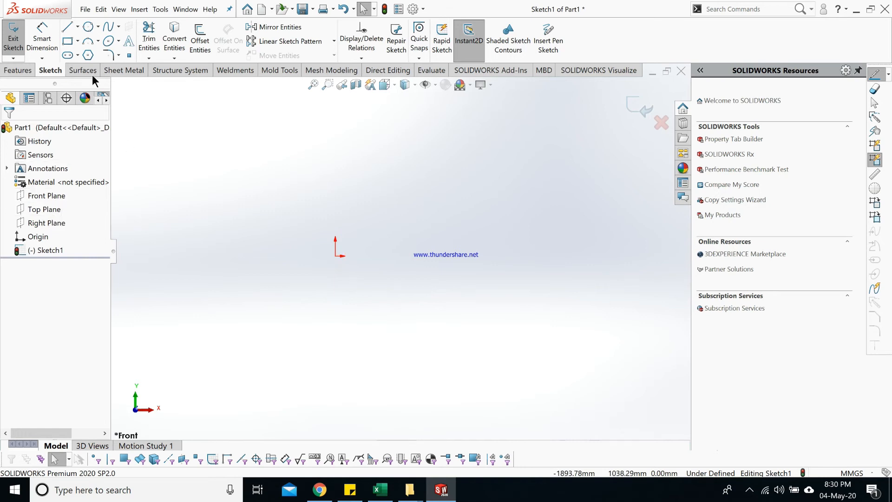
Step: Sketch a three-point perimeter circle with a radius of about 381 mm, up and to the left of the origin
left_click(88, 26)
left_click(212, 197)
left_click(295, 215)
left_click(258, 249)
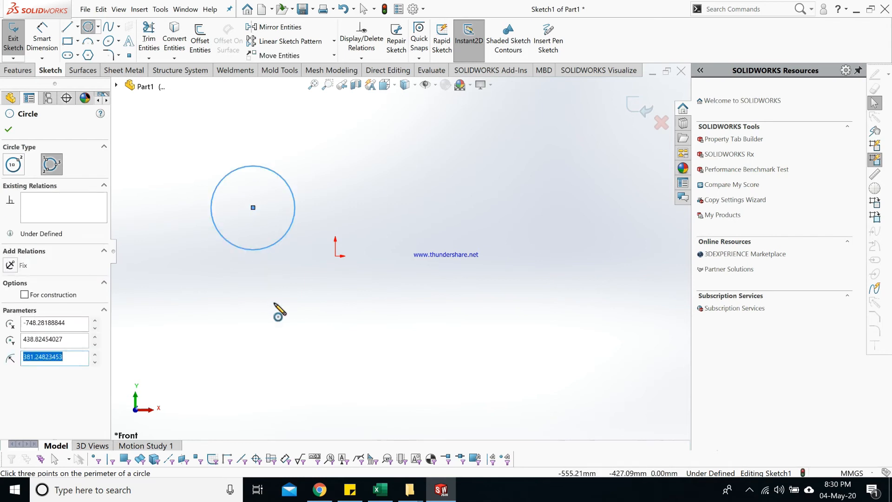
key("Escape")
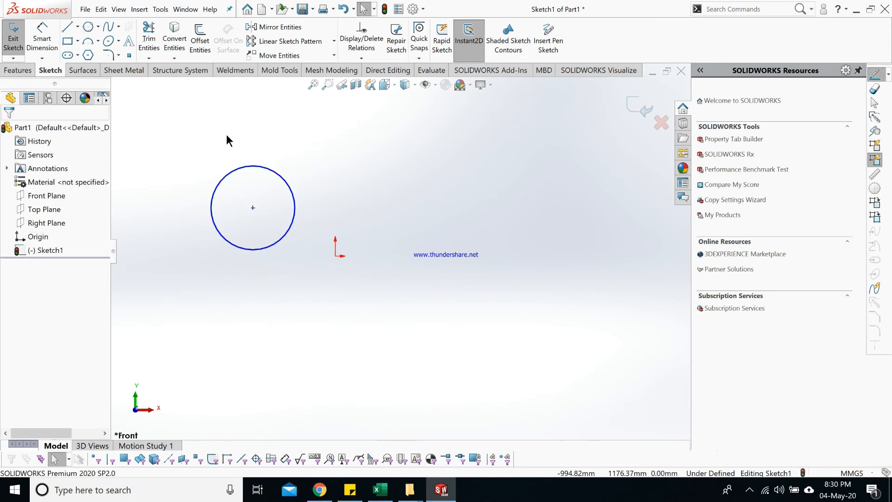
Step: Reposition the circle freehand by its centre point to the area above and to the right of the origin
left_click(253, 207)
left_click_drag(253, 208, 260, 220)
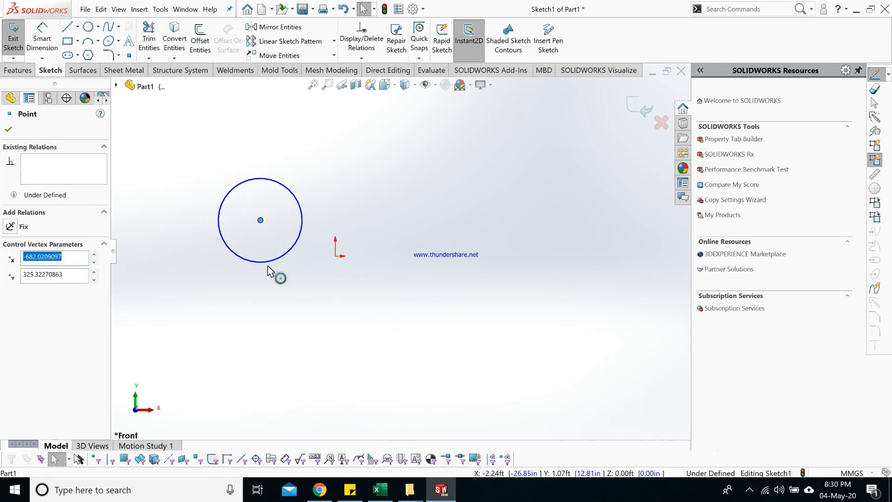
left_click(244, 292)
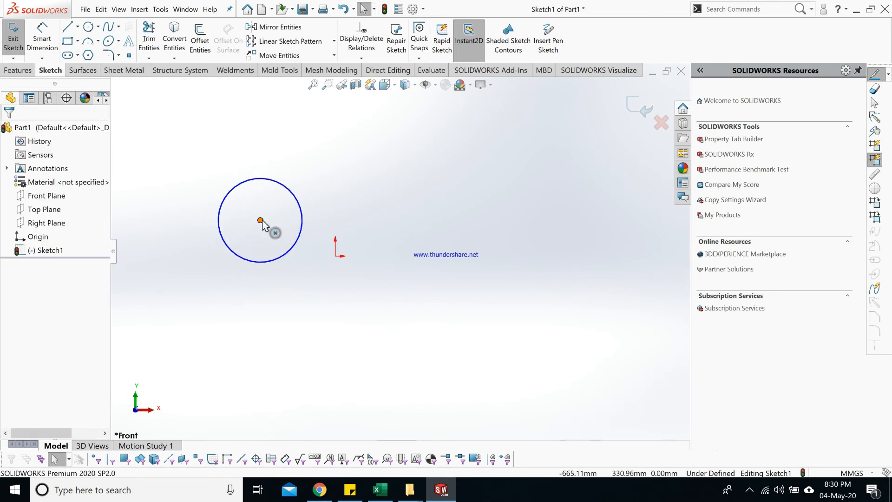
left_click_drag(348, 128, 191, 307)
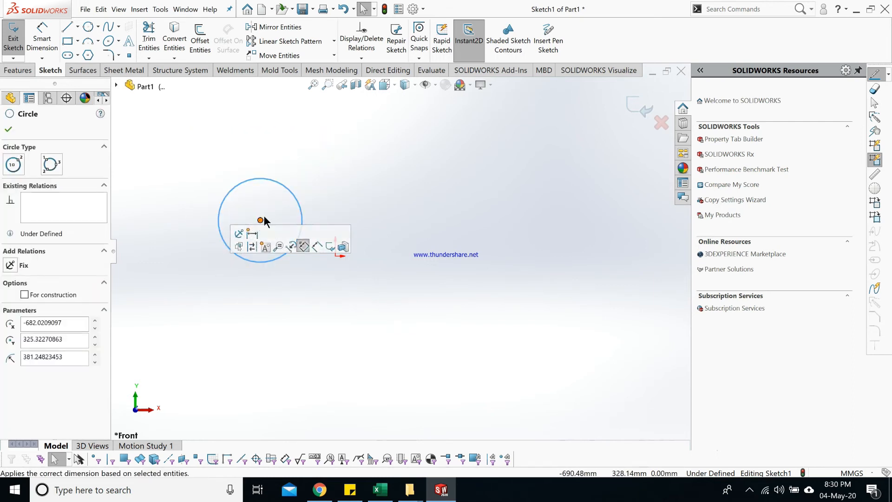
left_click(263, 230)
left_click_drag(321, 155, 149, 328)
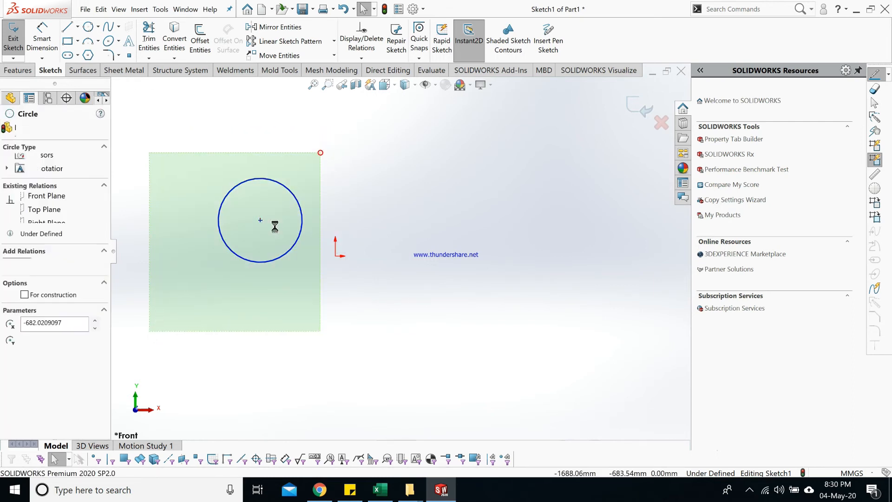
left_click(261, 219)
left_click_drag(261, 219, 465, 201)
left_click(442, 260)
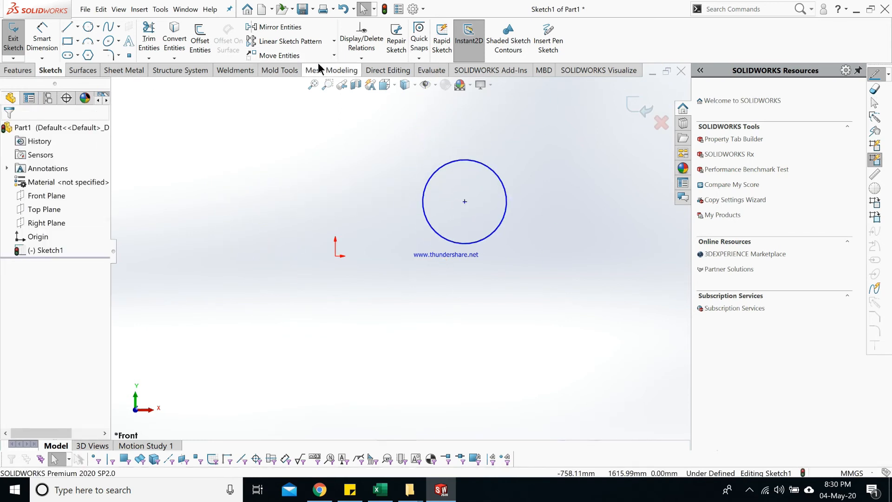
Step: Move the circle with Move Entities From/To, from its centre point to a spot above and to the left of the origin
left_click(300, 55)
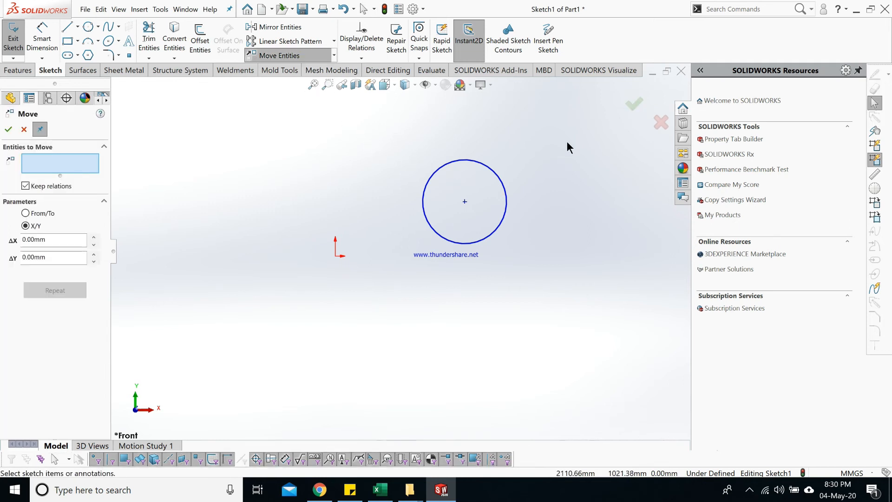
left_click_drag(570, 130, 389, 273)
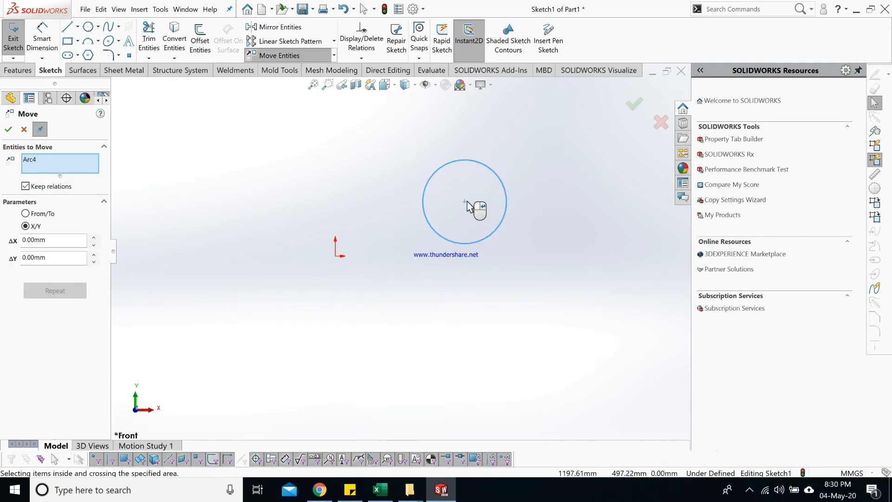
left_click(37, 215)
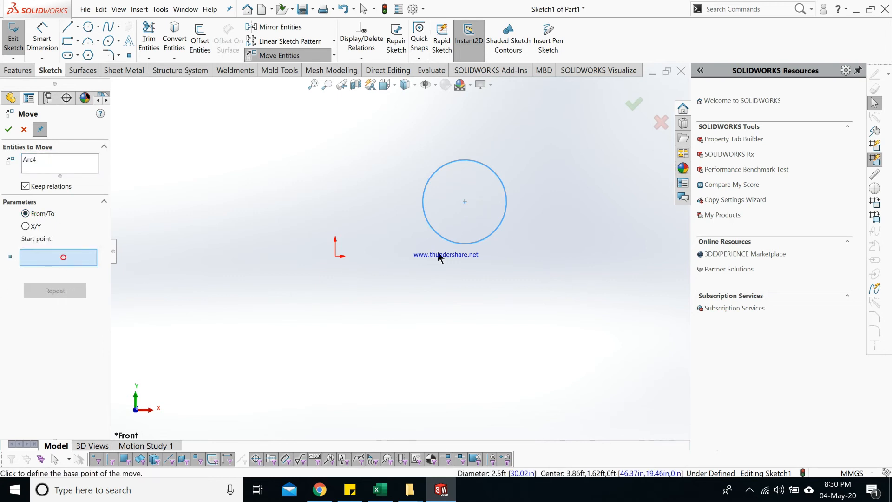
left_click(465, 201)
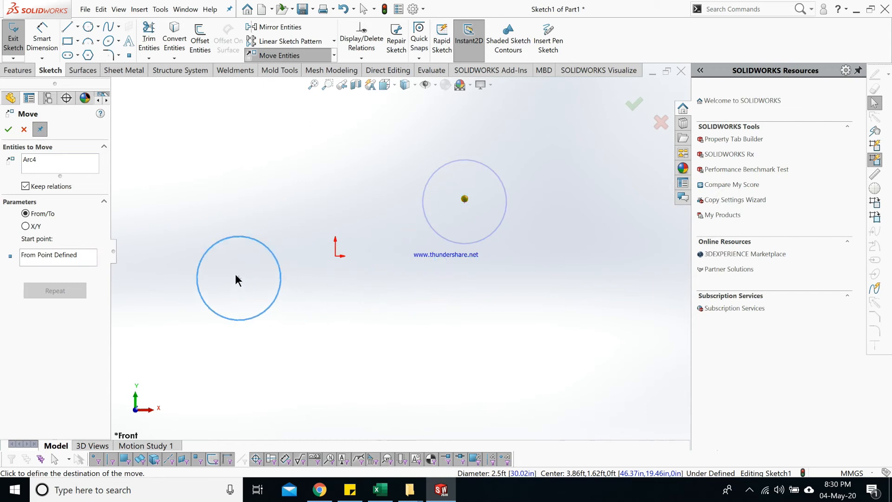
left_click(207, 176)
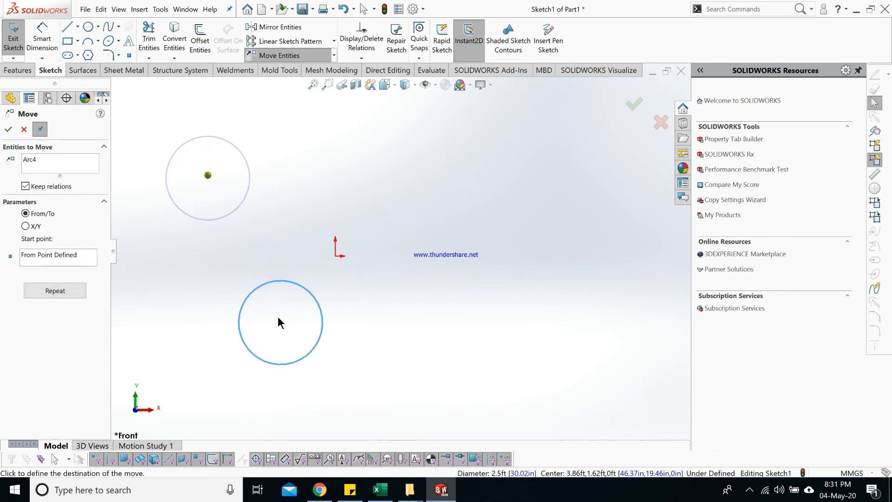
Step: Move the circle by an X/Y offset with ΔX of 220 mm and a positive ΔY, and close Move Entities
left_click(26, 226)
left_click(93, 237)
left_click(94, 237)
left_click(93, 238)
type("220.00mm")
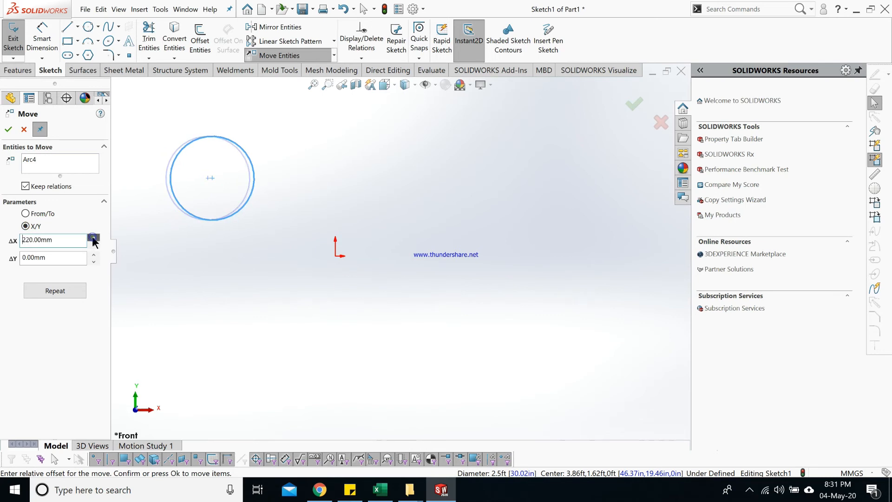
left_click(94, 255)
left_click(93, 255)
key("Right")
type("9")
key("Return")
left_click(8, 129)
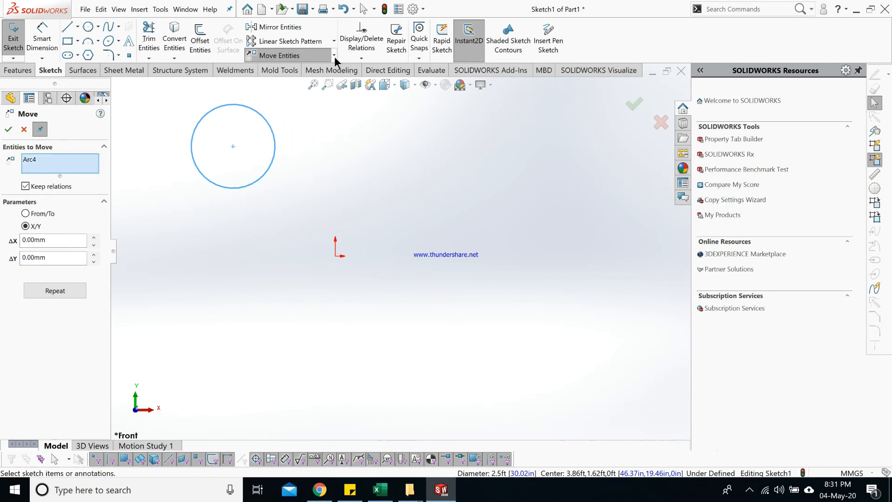
left_click(23, 129)
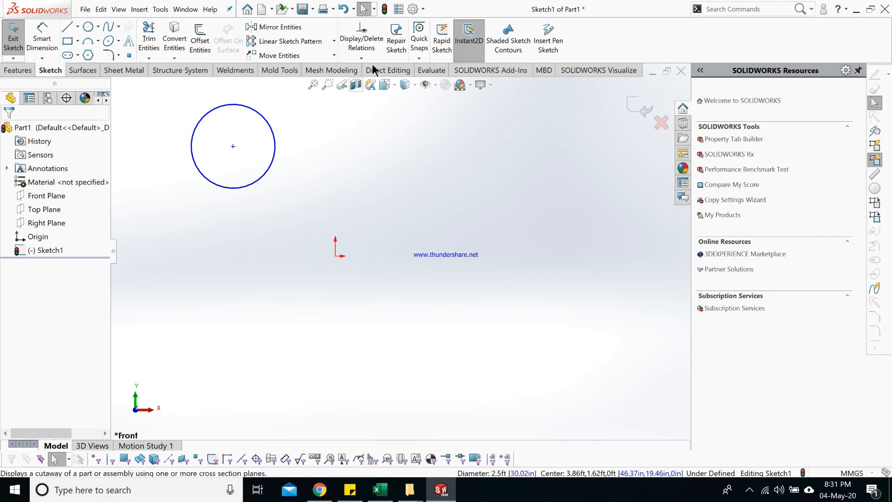
Step: Set up Copy Entities for the circle as an X/Y offset with ΔX 60 mm and ΔY 500 mm
left_click(333, 56)
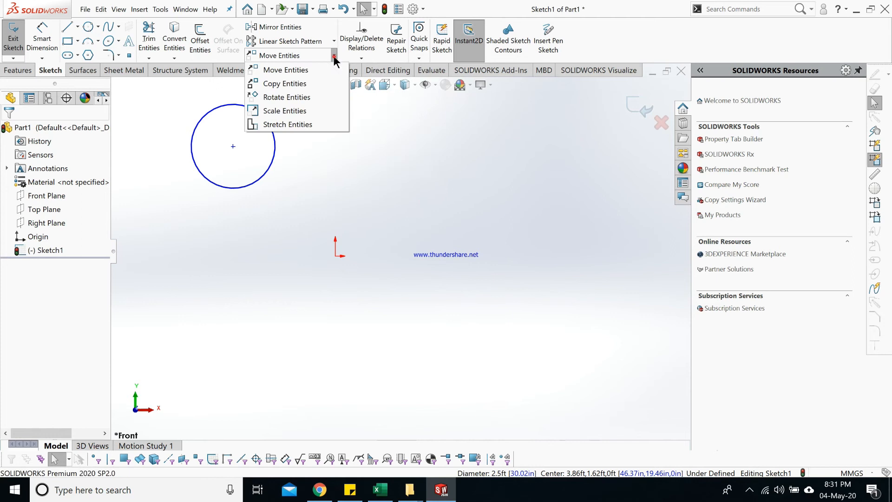
left_click(296, 85)
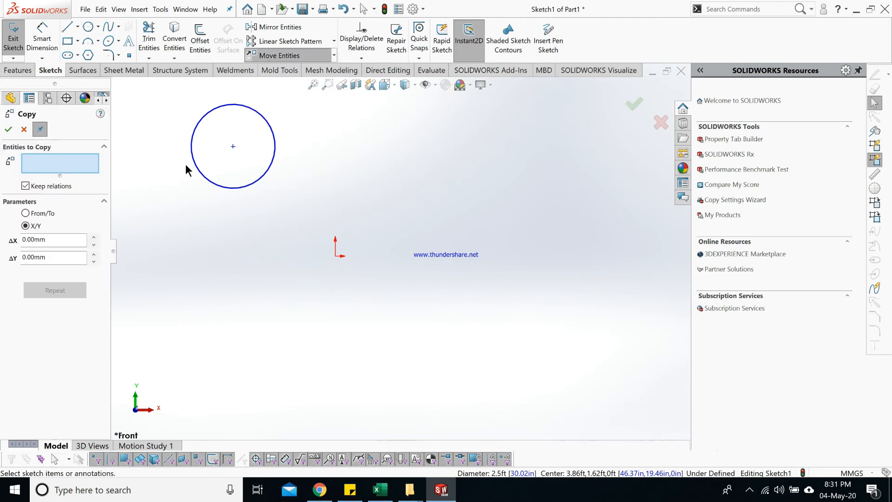
left_click(274, 135)
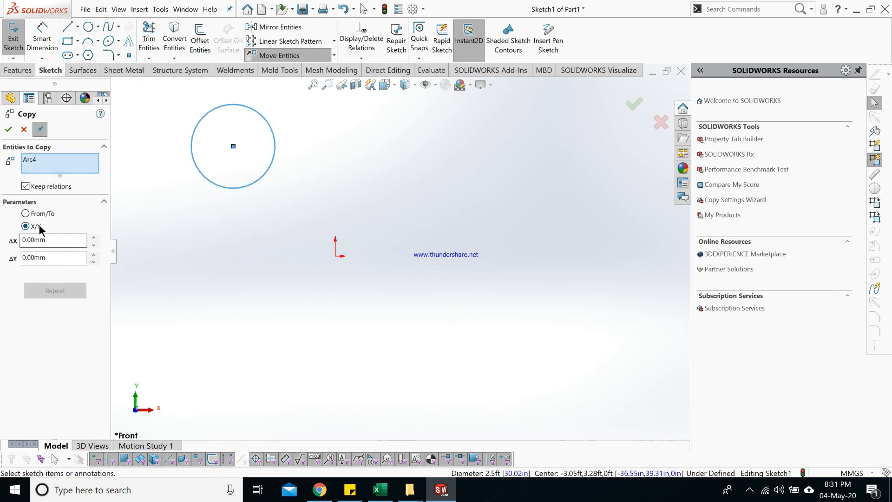
left_click(94, 238)
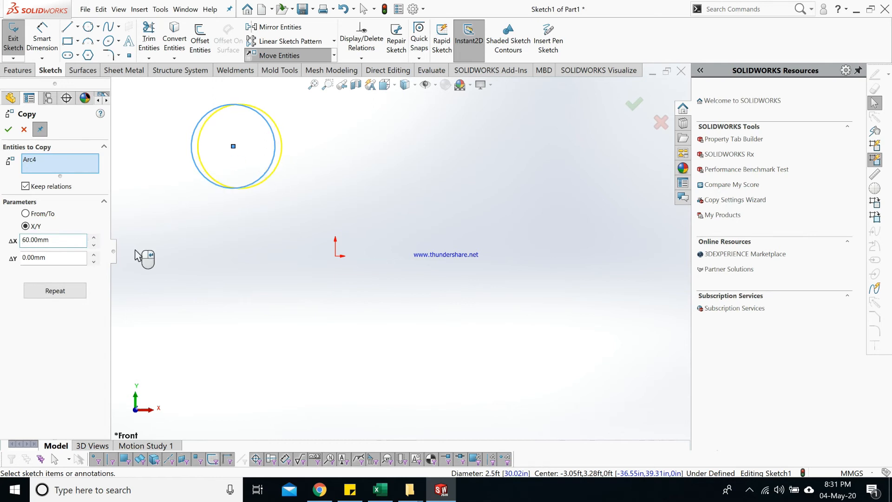
left_click(95, 257)
left_click_drag(70, 257, 2, 259)
type("500")
key("Return")
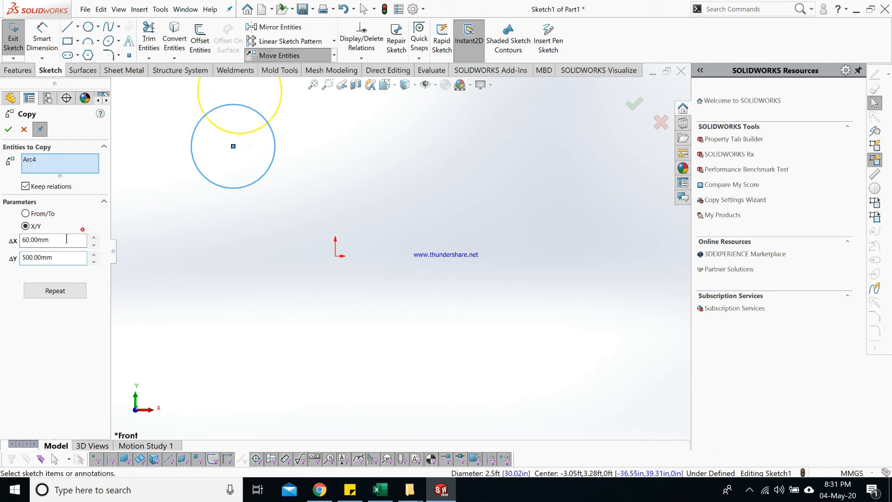
Step: Set the circle copy's ΔX offset to 500 mm
scroll(199, 133, "up", 1)
scroll(370, 185, "up", 2)
scroll(334, 159, "up", 1)
scroll(370, 184, "up", 1)
scroll(369, 183, "down", 1)
left_click(46, 240)
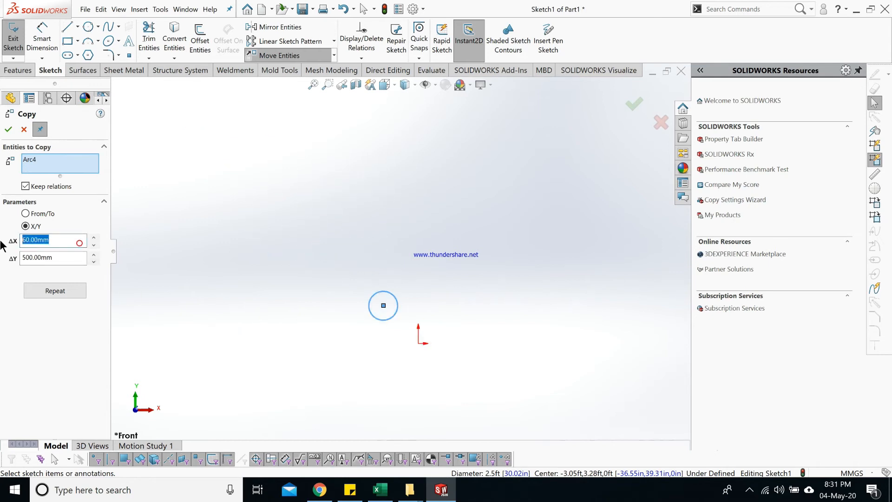
type("500")
key("Return")
scroll(402, 319, "down", 2)
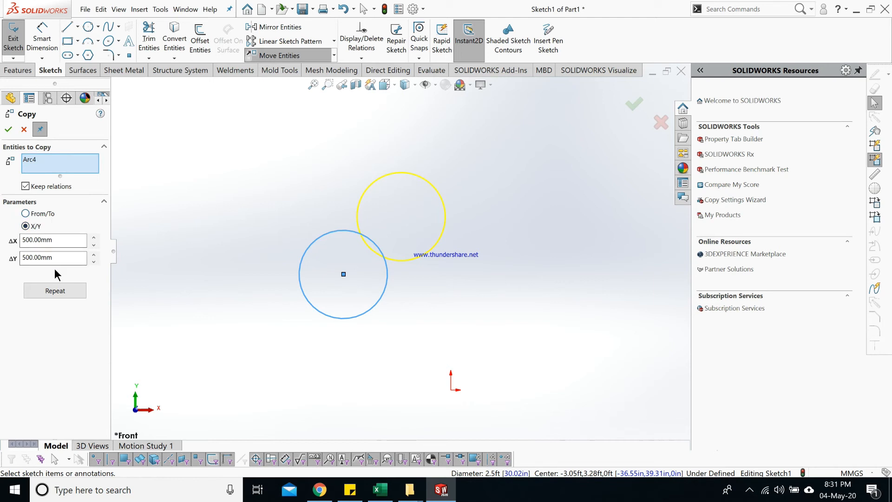
Step: Switch the copy to From/To and place eleven copies of the circle around the original, using its centre point as base
left_click(45, 214)
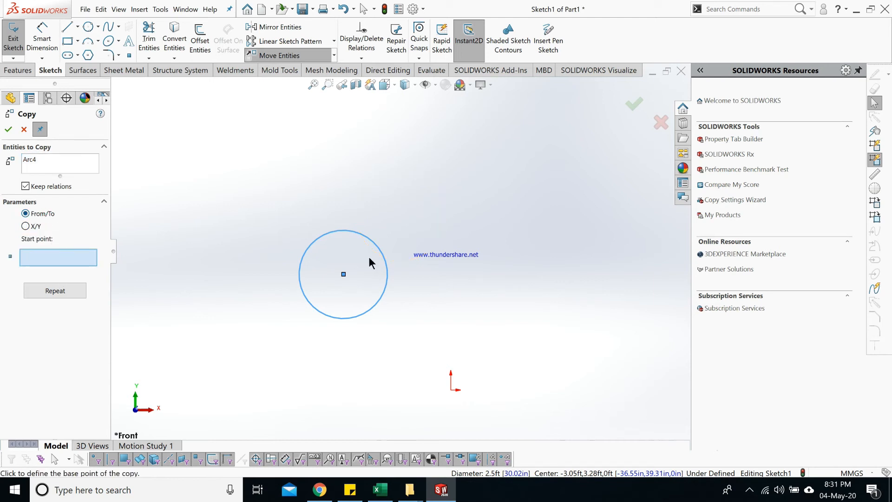
left_click(344, 274)
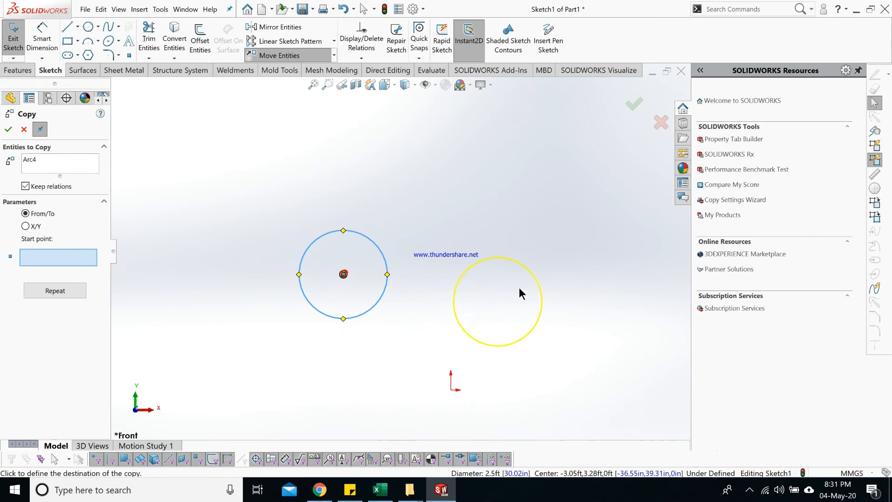
left_click(490, 183)
left_click(558, 278)
left_click(459, 298)
left_click(381, 154)
left_click(269, 173)
left_click(241, 254)
left_click(240, 325)
left_click(315, 374)
left_click(397, 374)
left_click(505, 378)
left_click(587, 374)
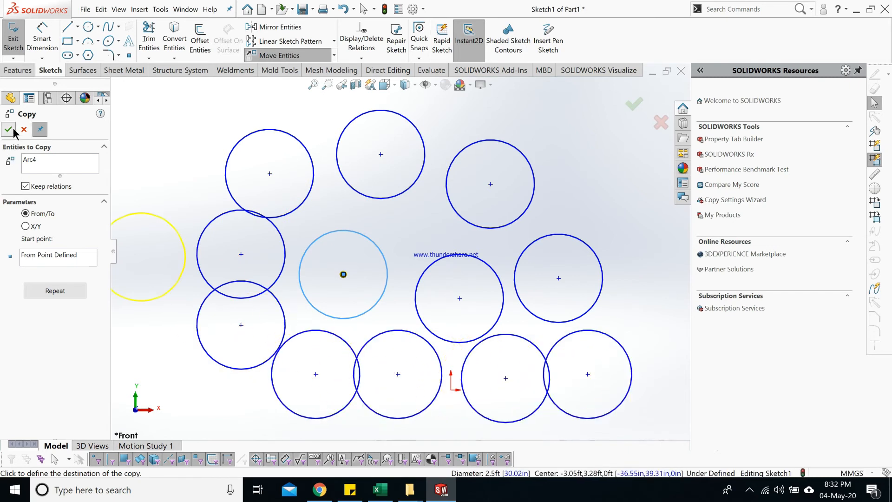
left_click(8, 130)
Step: Undo all the circle copies and the earlier moves, back to the single circle where it was first drawn
scroll(403, 260, "up", 5)
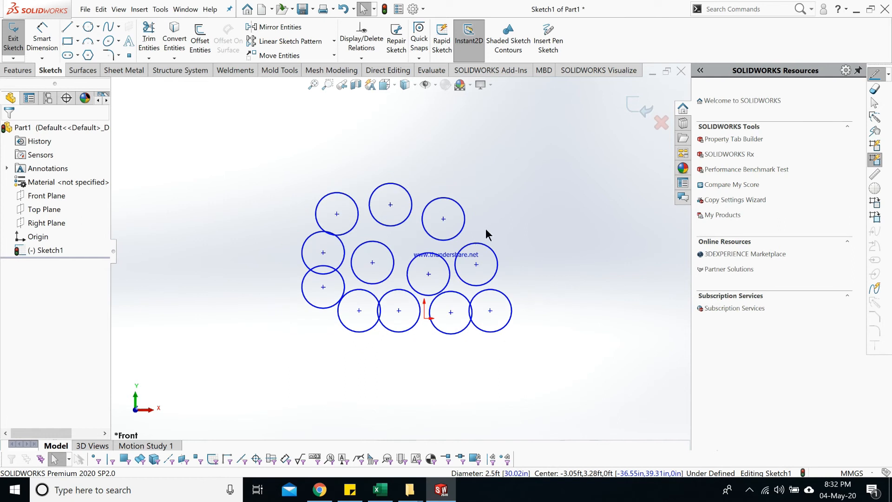
key("ctrl+z")
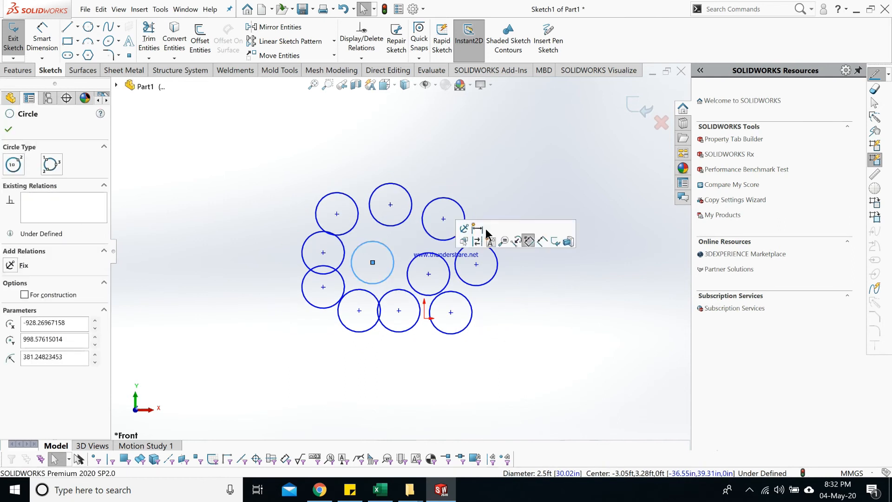
key("ctrl+z")
key("ctrl+z")
key("ctrl+z")
key("ctrl+z")
key("ctrl+z")
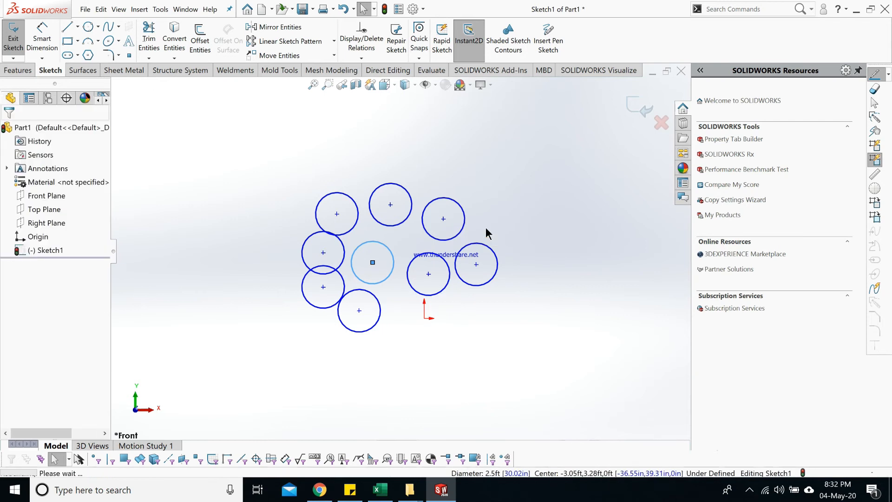
key("ctrl+z")
key("ctrl+z")
key("ctrl+z")
key("ctrl+z")
key("ctrl+z")
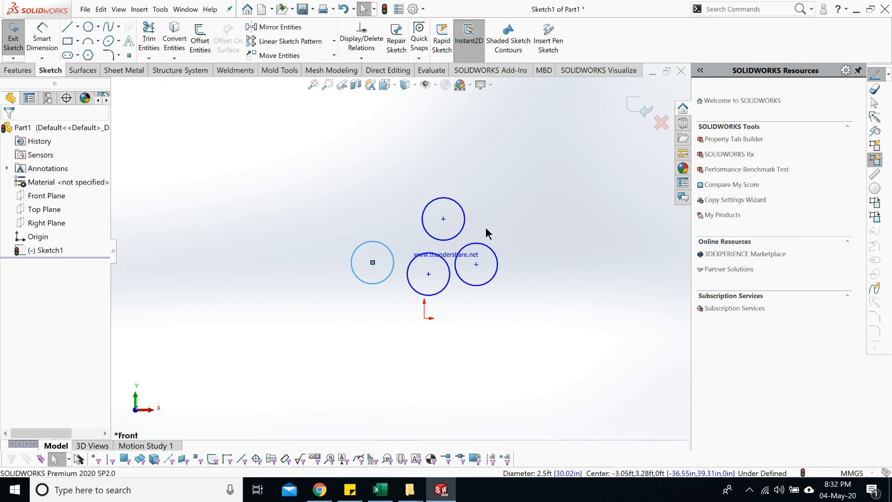
key("ctrl+z")
key("ctrl+z")
key("ctrl+z")
key("ctrl+z")
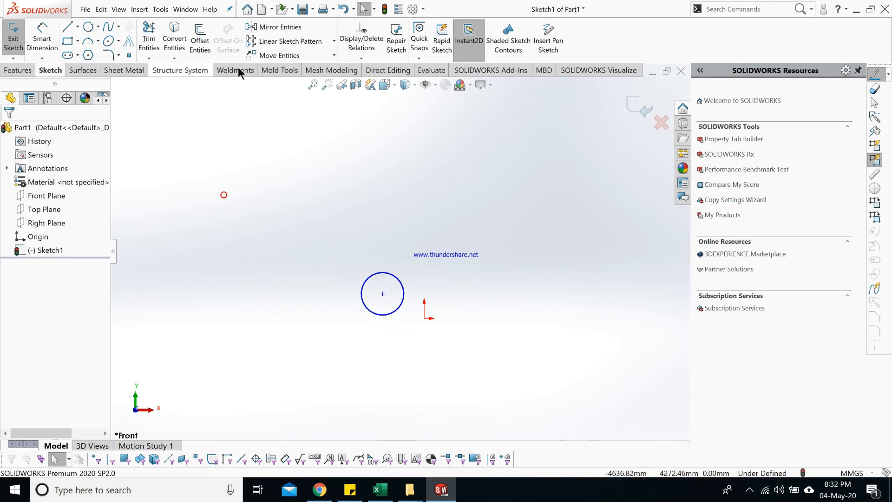
Step: Sketch a wide corner rectangle above the circle, extending to the left of it, and leave nothing selected
left_click(333, 56)
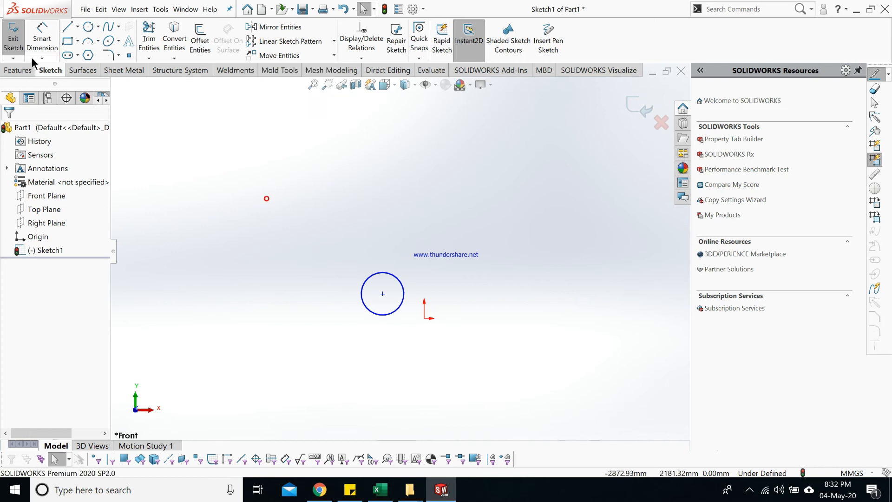
left_click(68, 42)
left_click(250, 202)
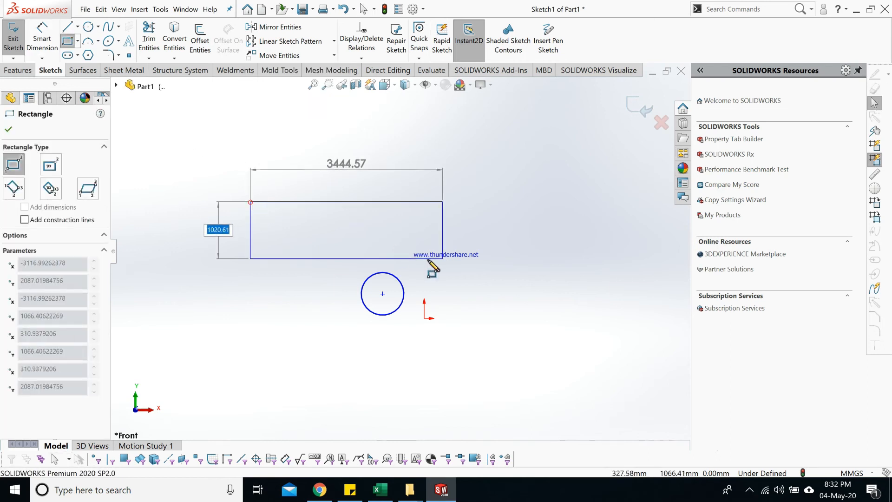
left_click(395, 256)
key("Escape")
left_click_drag(443, 173, 84, 281)
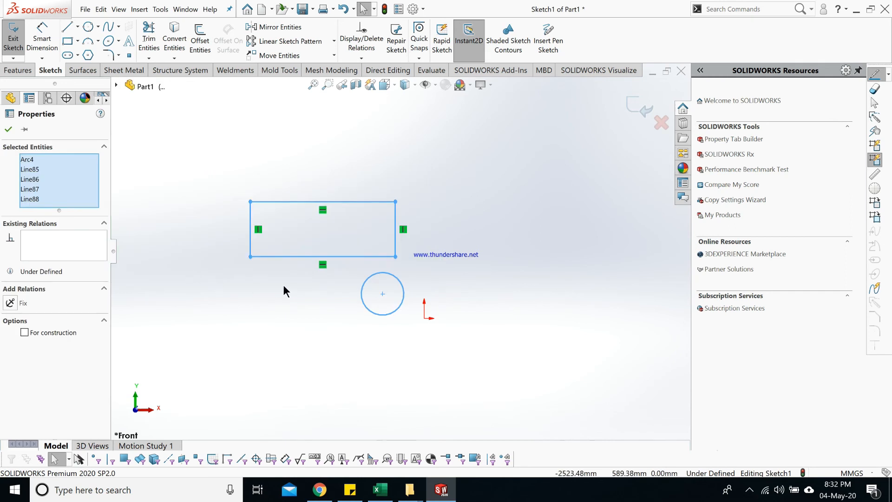
left_click(308, 311)
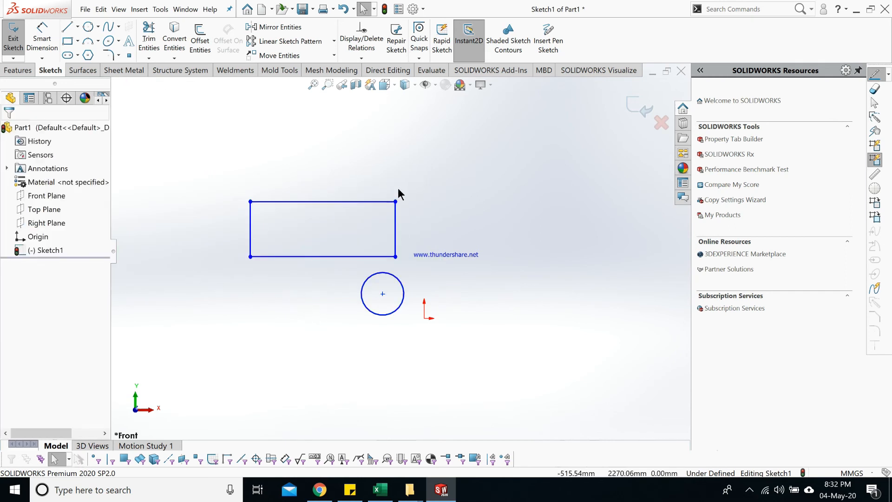
Step: Rotate the rectangle's four lines by 33 degrees about its lower-left corner with Rotate Entities, and close the command
left_click(333, 56)
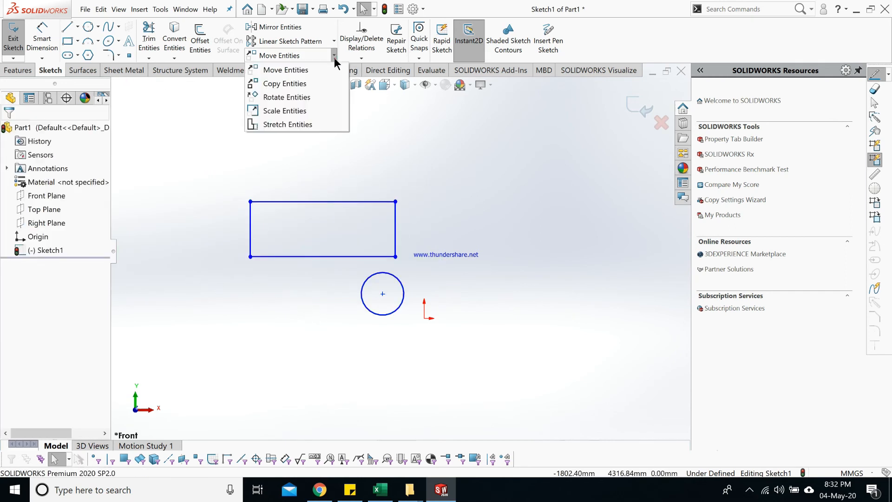
left_click(321, 96)
left_click_drag(438, 167, 248, 266)
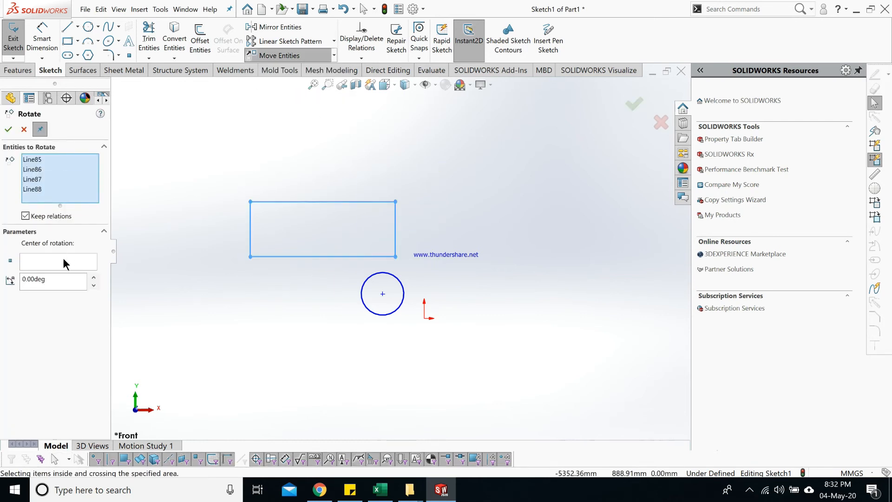
left_click(63, 261)
left_click(250, 256)
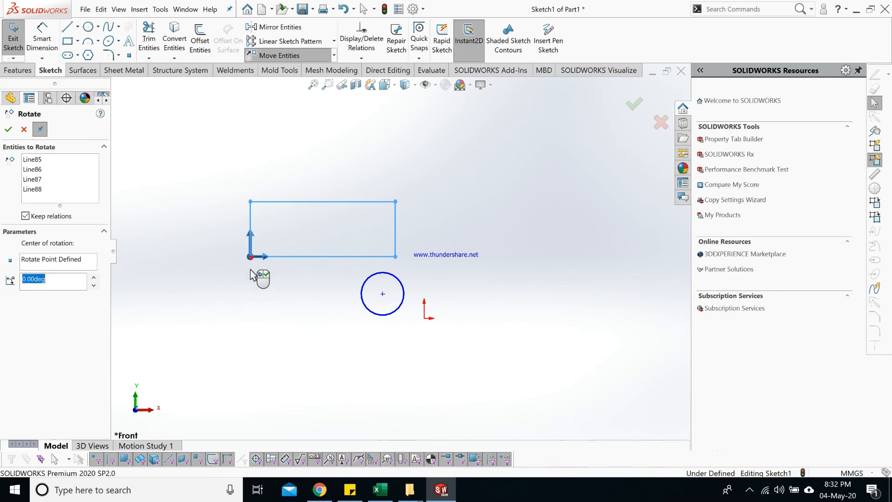
type("27")
key("Return")
left_click(91, 278)
left_click(92, 278)
left_click(92, 278)
left_click(92, 278)
left_click(92, 277)
left_click(91, 277)
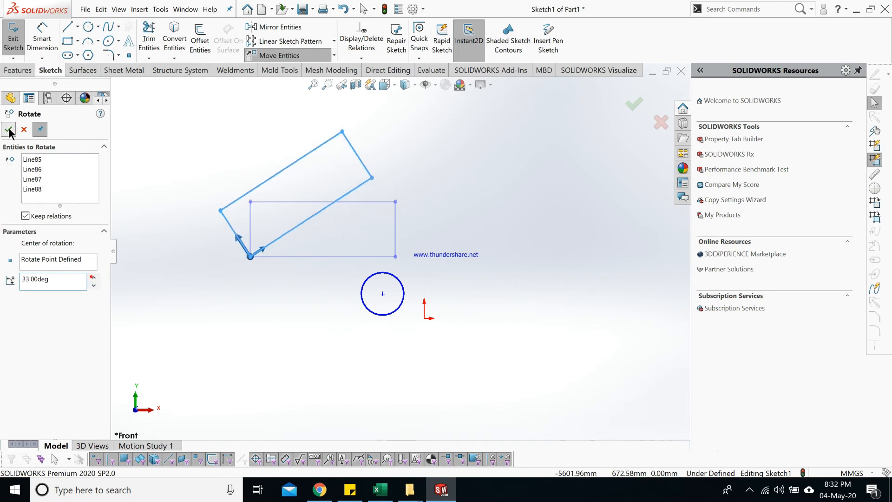
left_click(9, 129)
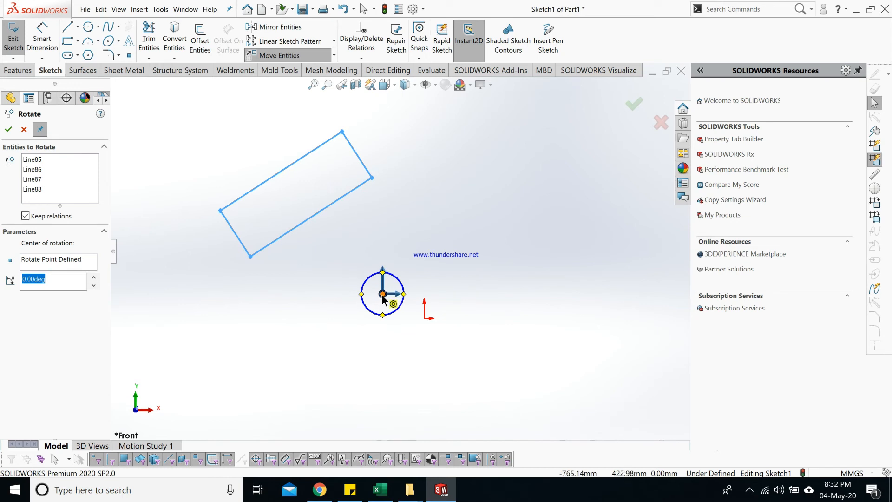
key("Escape")
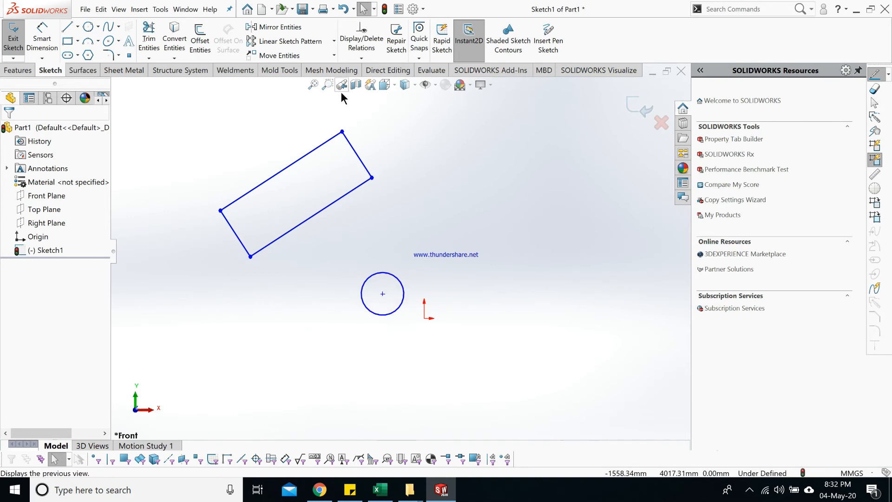
Step: Set up Scale Entities on the circle with a factor of 1.2, scaling about a point near its centre
left_click(333, 55)
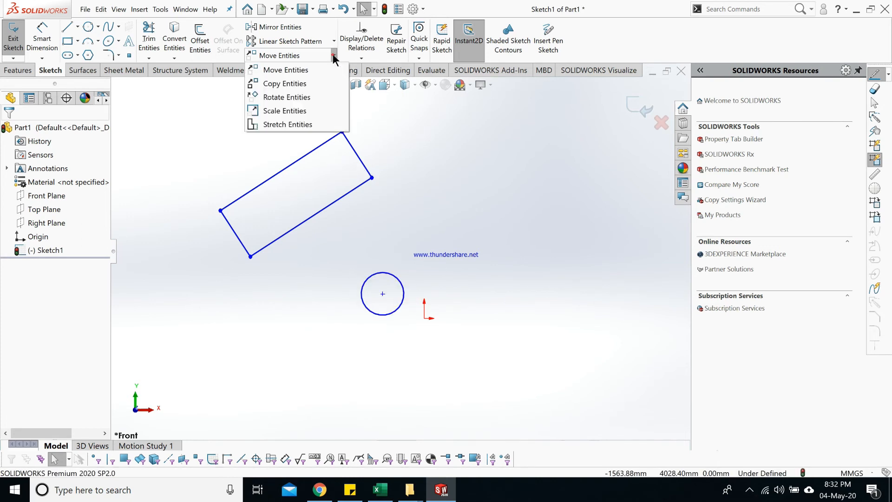
left_click(306, 109)
left_click_drag(433, 257, 331, 348)
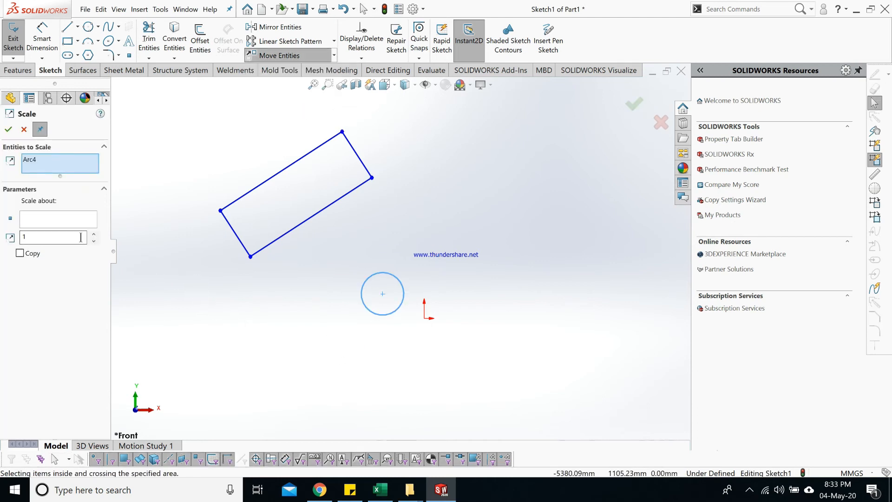
double_click(54, 234)
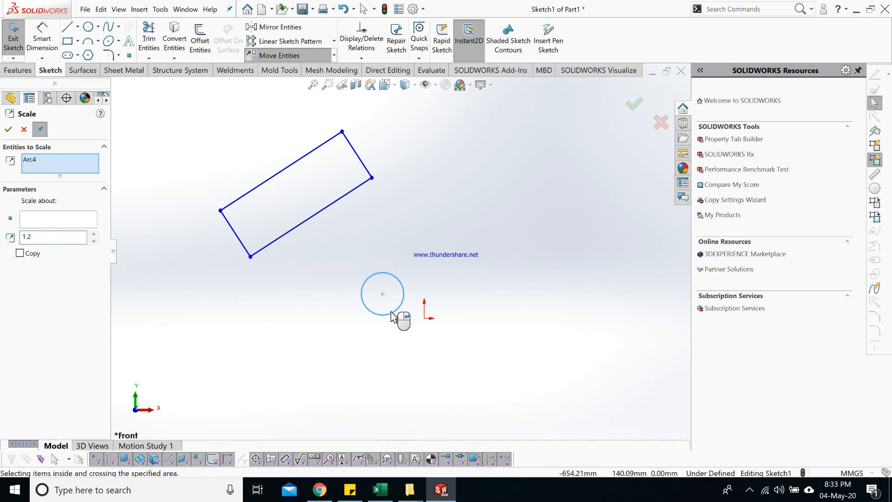
left_click(48, 218)
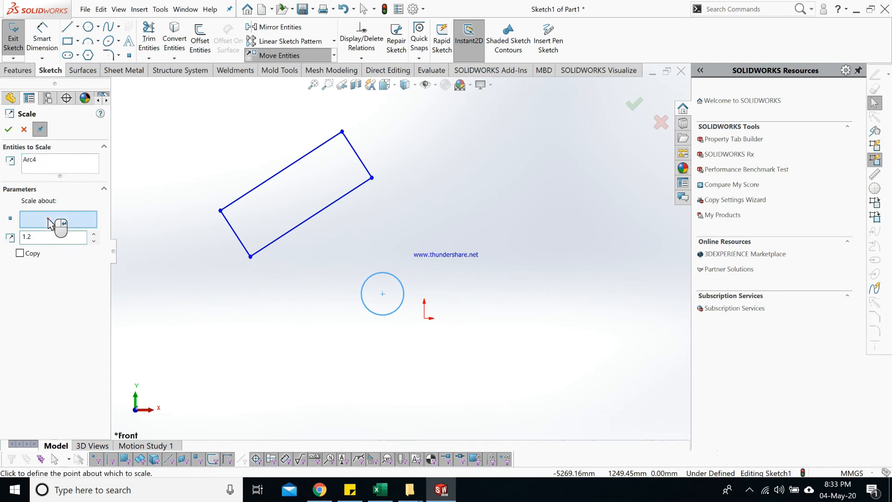
left_click(383, 294)
scroll(377, 291, "down", 2)
scroll(378, 292, "down", 2)
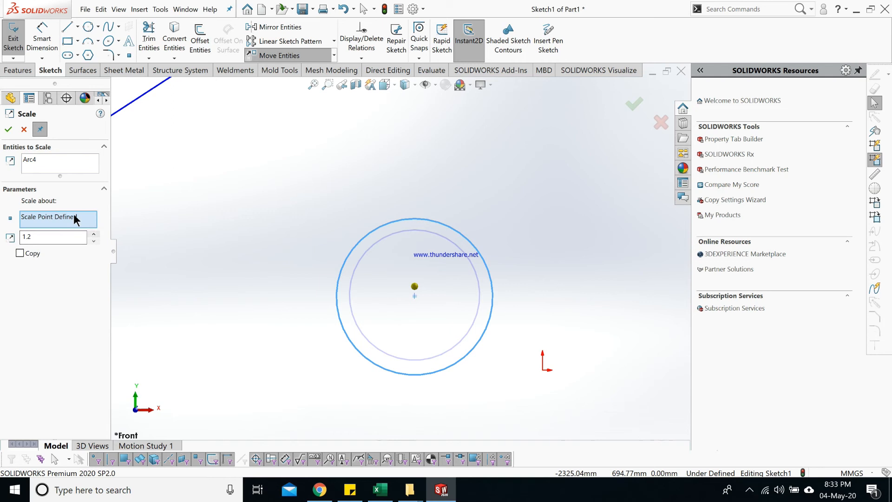
Step: Set the circle's scale factor to 1.5, apply the scaling and leave nothing selected
left_click(63, 219)
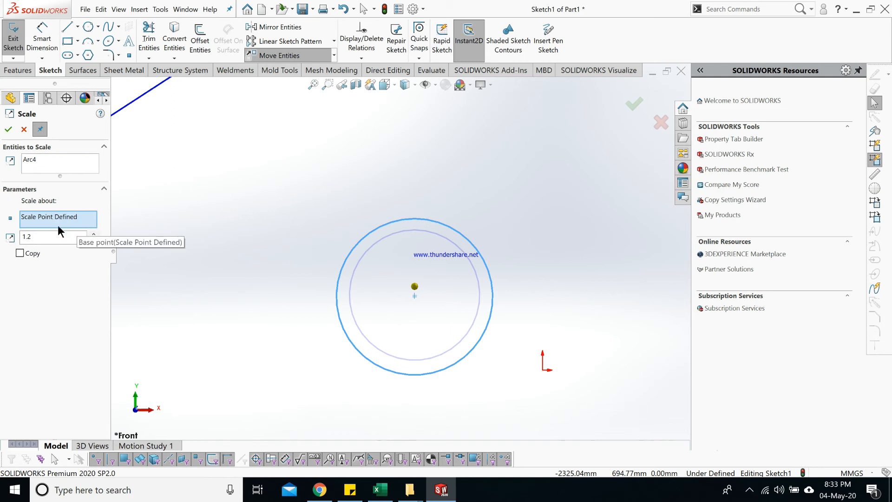
left_click(41, 237)
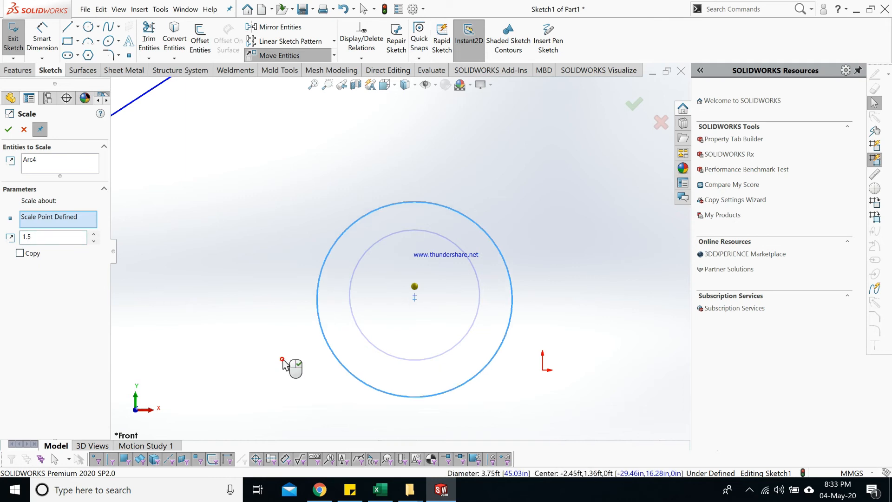
left_click(9, 130)
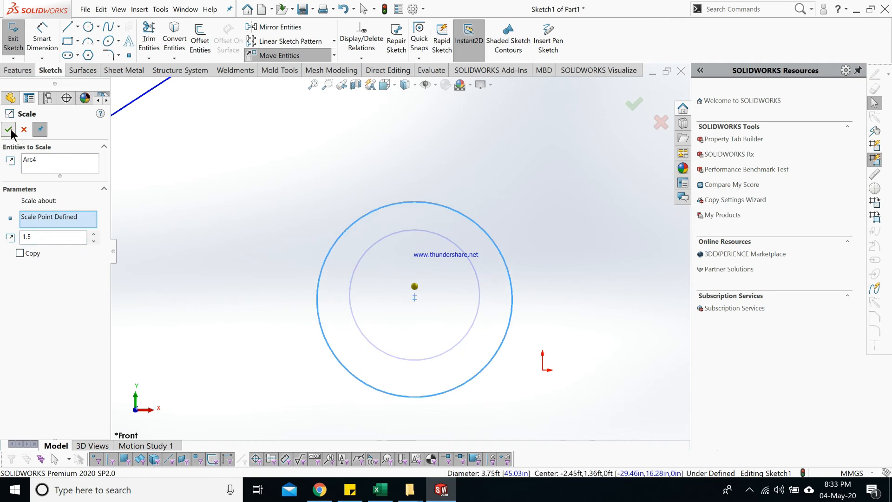
left_click(191, 143)
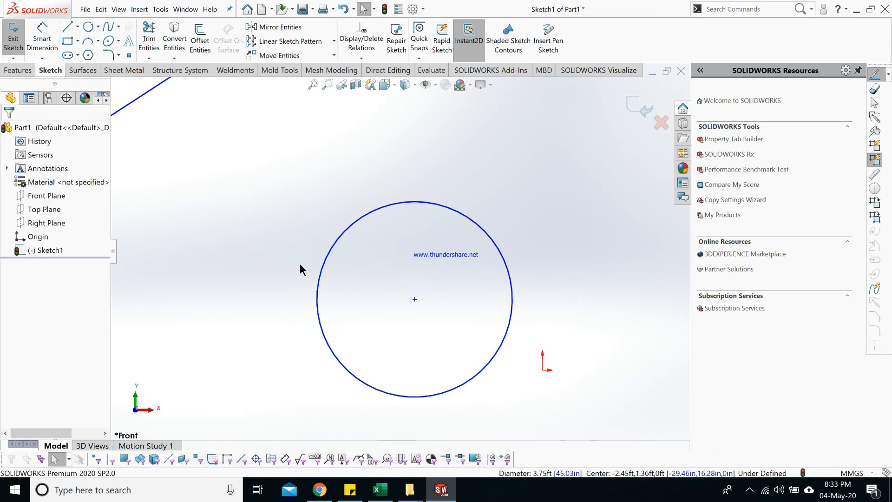
Step: Set up a From/To Stretch Entities on the rectangle's two long lines and upper-right short line, with its lowest corner as base point
left_click(334, 56)
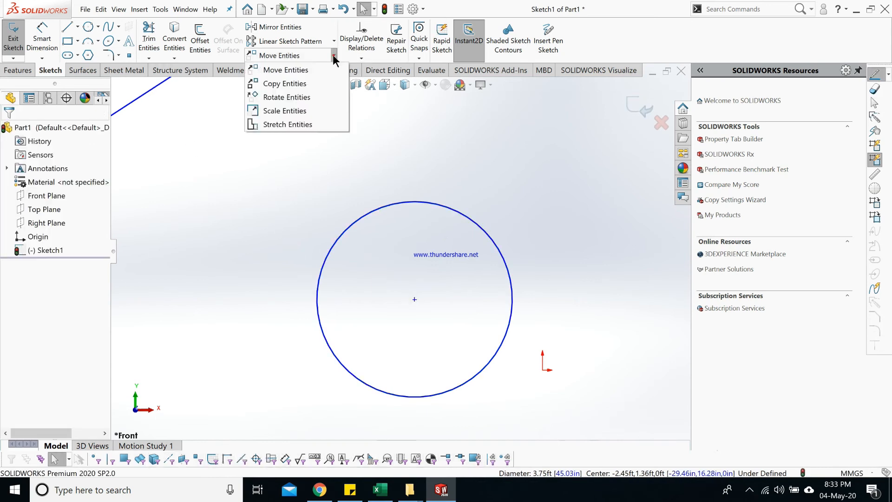
left_click(299, 125)
key("z")
key("z")
key("z")
scroll(409, 191, "down", 4)
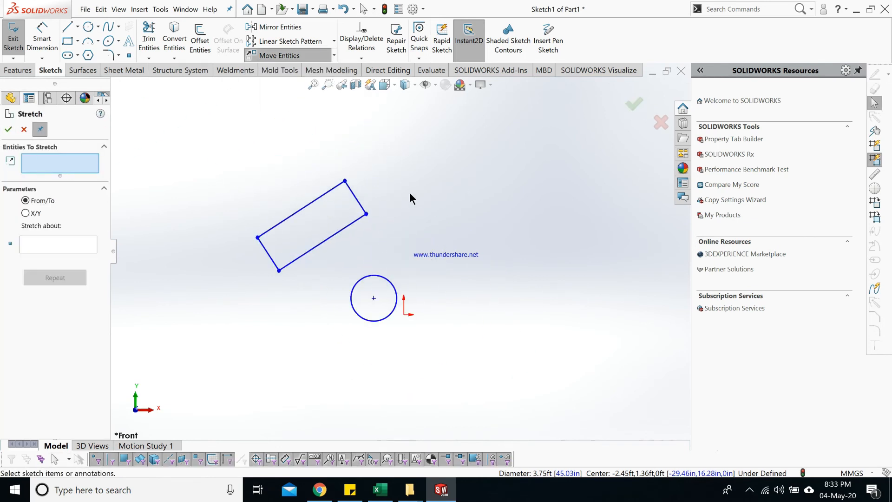
left_click_drag(369, 139, 280, 284)
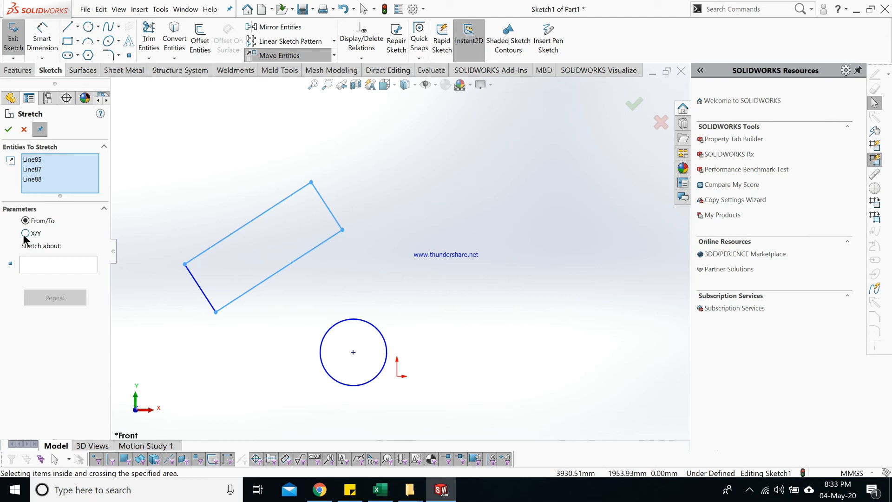
left_click(50, 264)
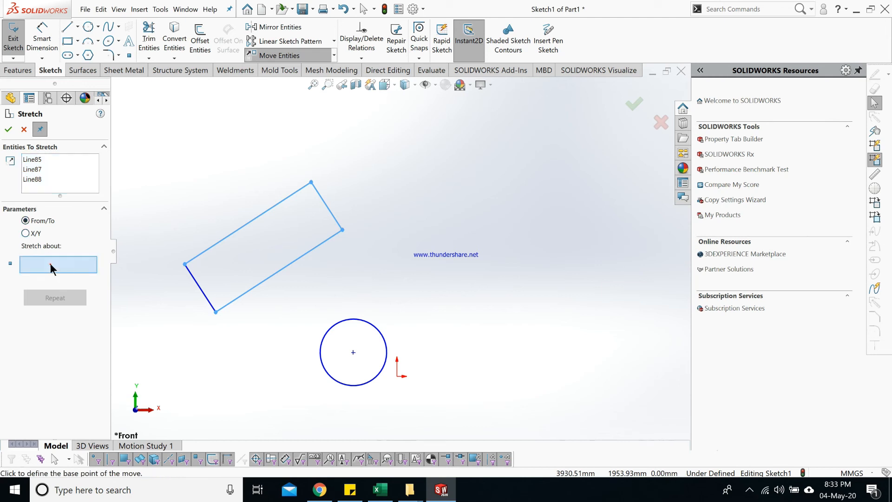
left_click(216, 312)
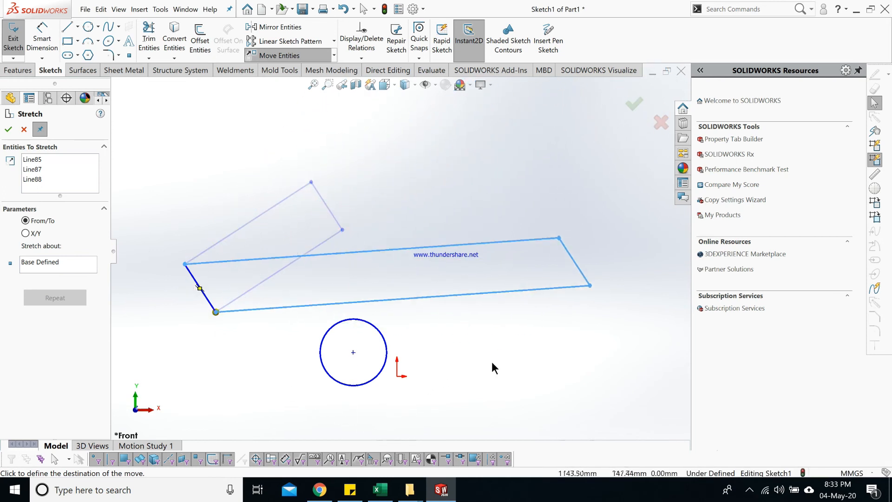
Step: Stretch the rectangle to several destinations, ending well to the right as a long, slightly rising shape, and close the command
left_click(492, 227)
left_click(369, 289)
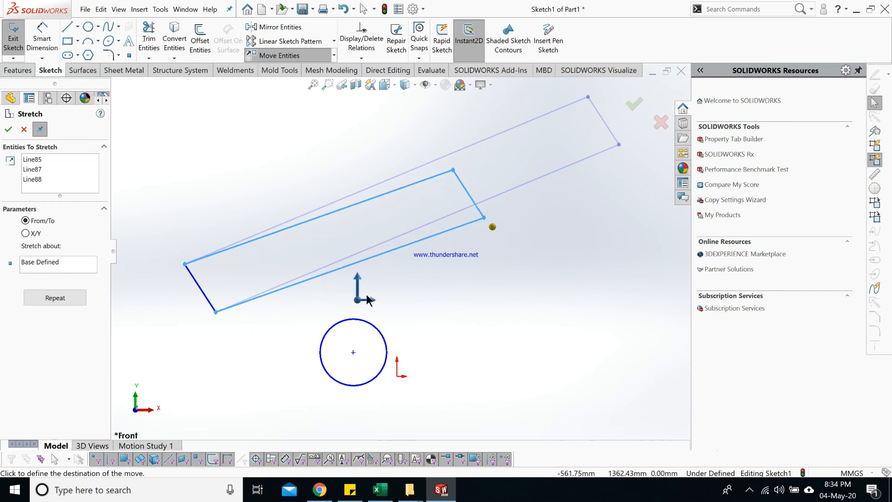
right_click(440, 281)
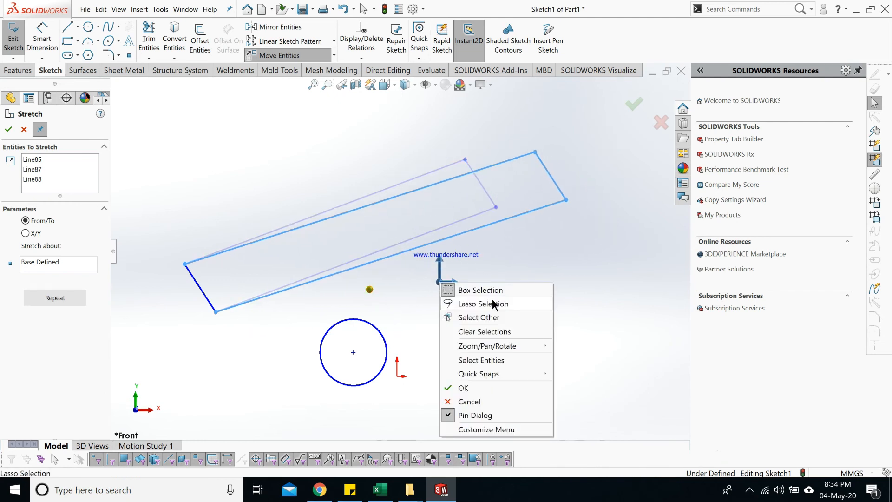
left_click(459, 234)
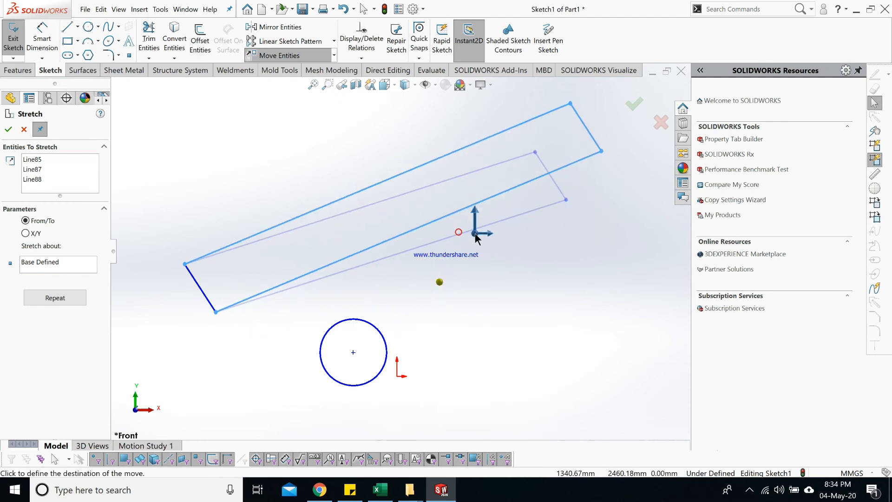
left_click(63, 296)
left_click(449, 207)
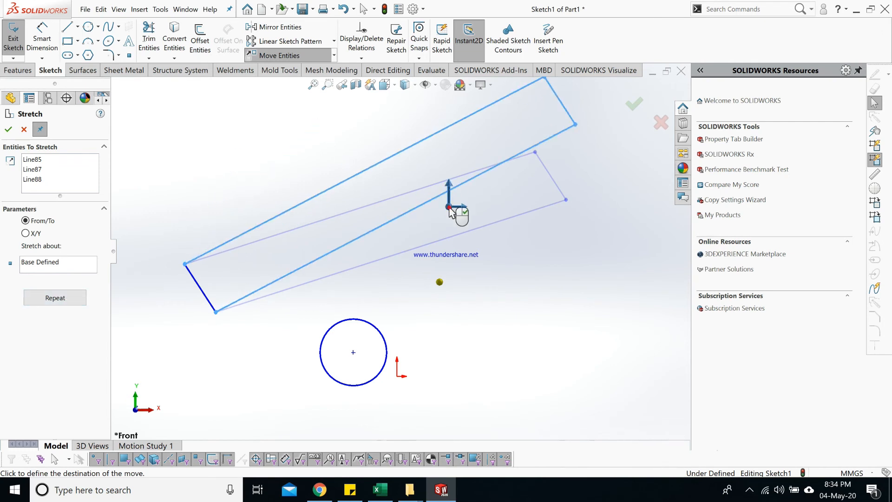
right_click(530, 325)
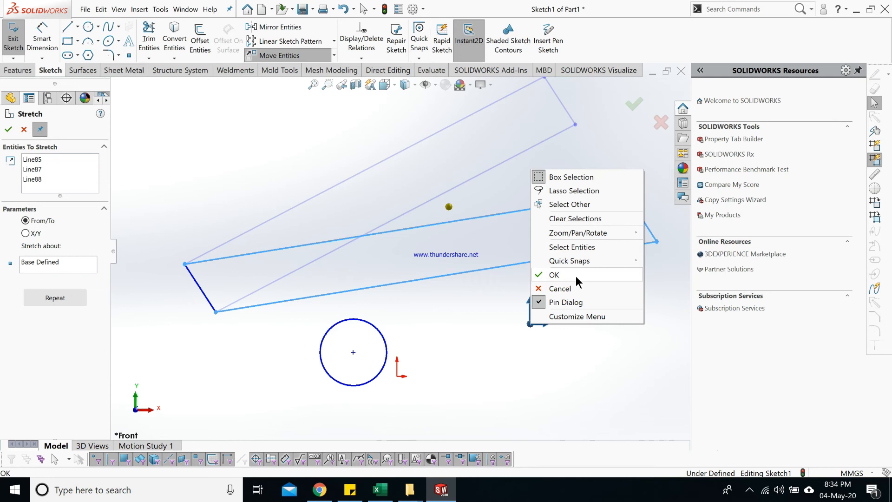
left_click(579, 288)
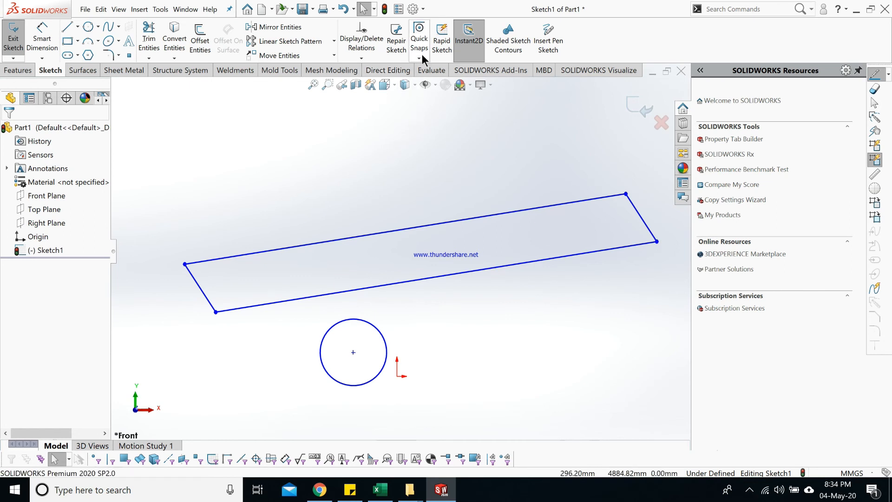
Step: Delete the stretched rectangle and the circle to clear the sketch
key("z")
mouse_move(562, 145)
left_mouse_down()
mouse_move(231, 450)
mouse_move(238, 453)
left_mouse_up()
key("Delete")
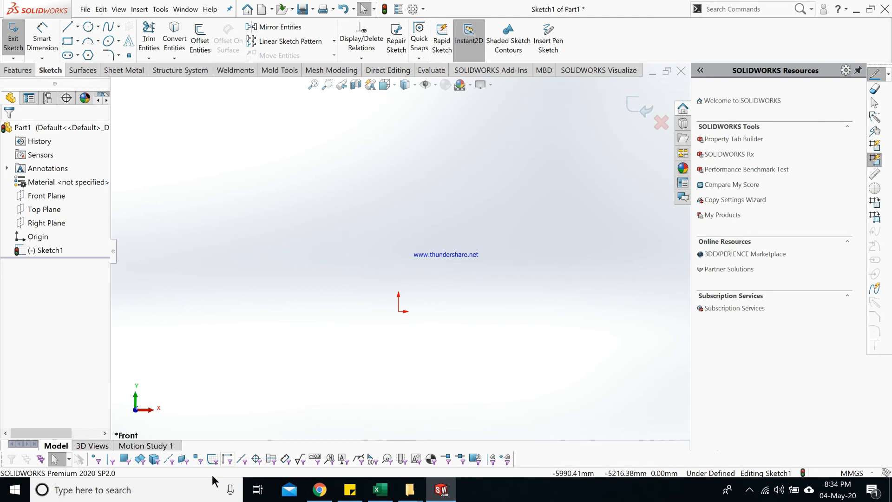
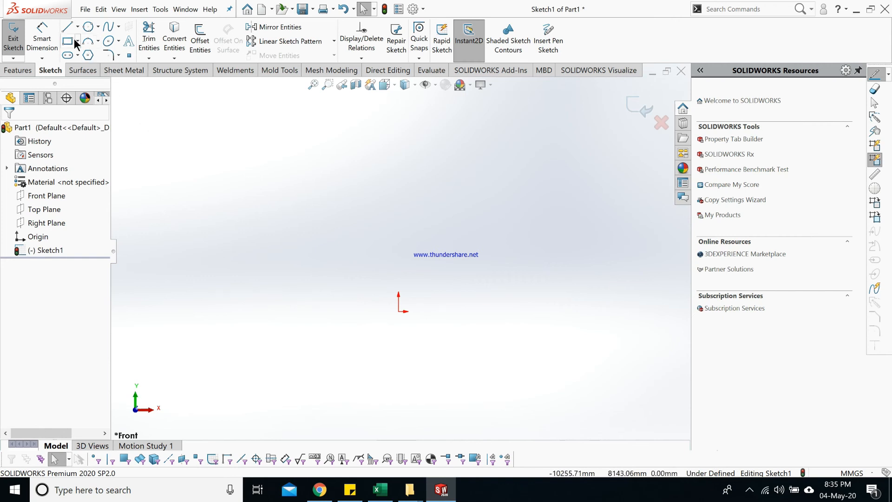
Step: Sketch a circle with a radius of about 1333 mm above and to the right of the origin, and leave the command
left_click(98, 41)
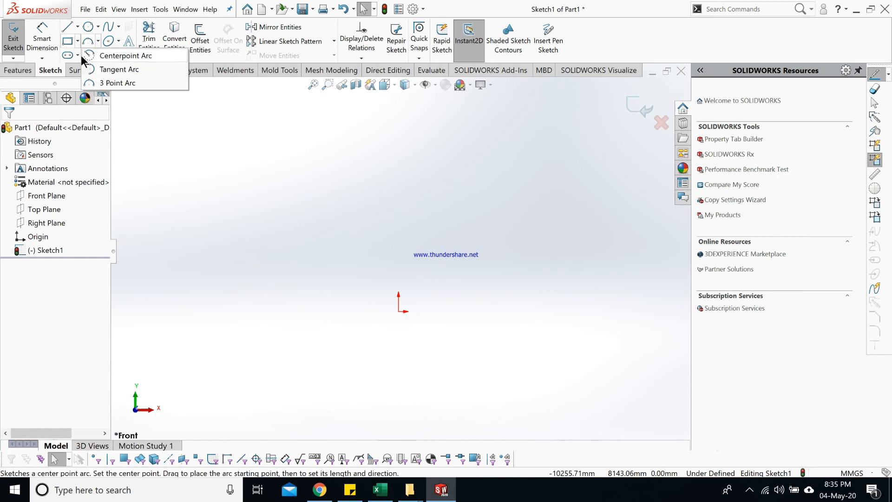
left_click(99, 26)
left_click(99, 29)
left_click(102, 44)
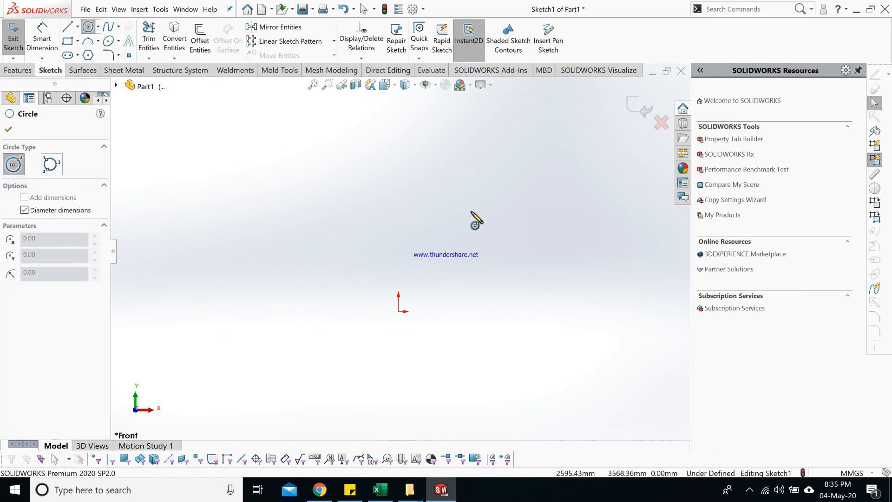
left_click(471, 211)
left_click(498, 237)
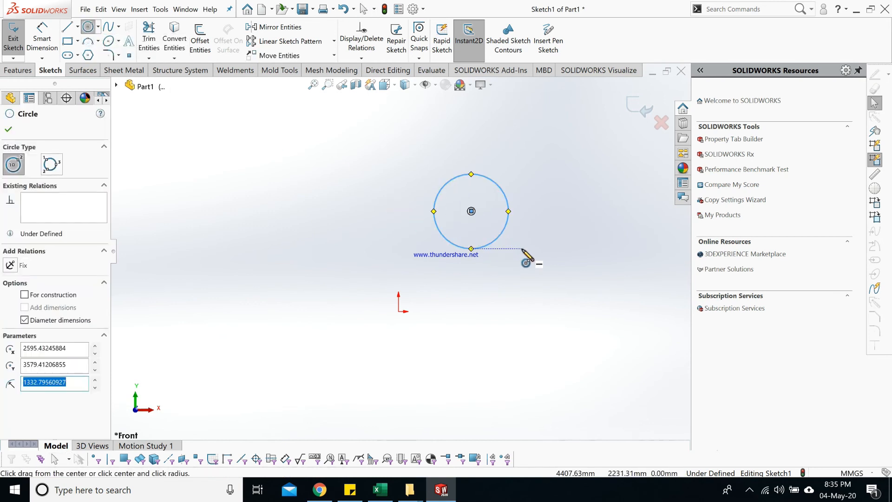
key("Escape")
left_click(538, 246)
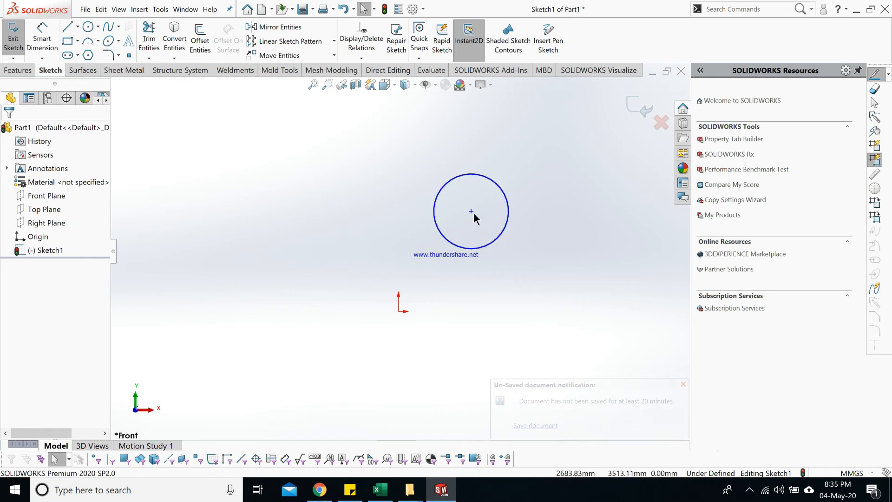
left_click(399, 311)
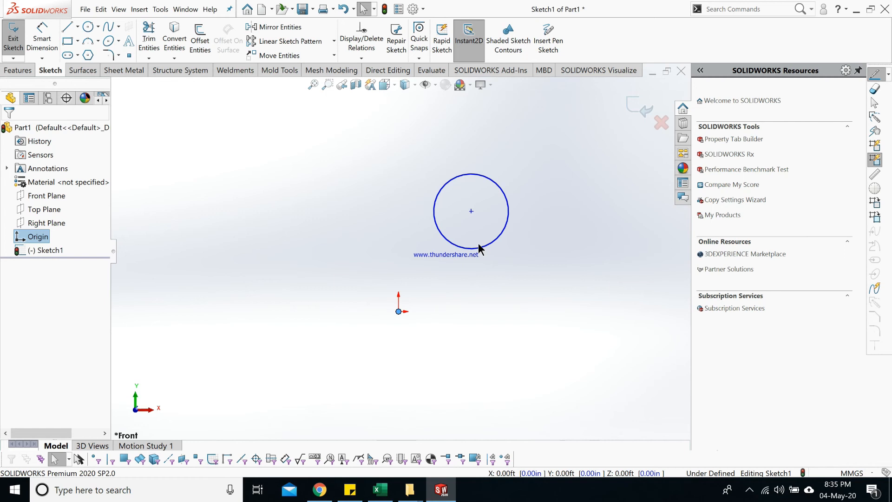
left_click(533, 319)
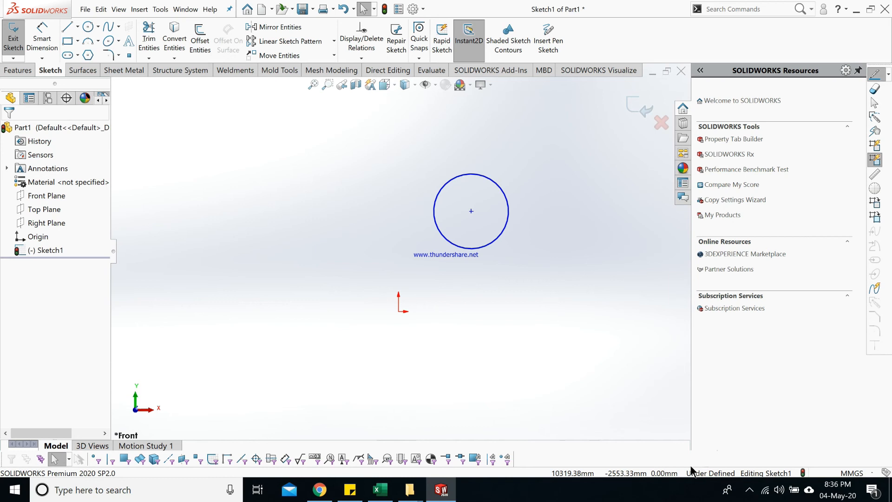
left_click(278, 200)
Step: Apply Fully Define Sketch to all entities with relations and dimensions, and move the diameter dimension outside the circle
left_click_drag(554, 166, 414, 260)
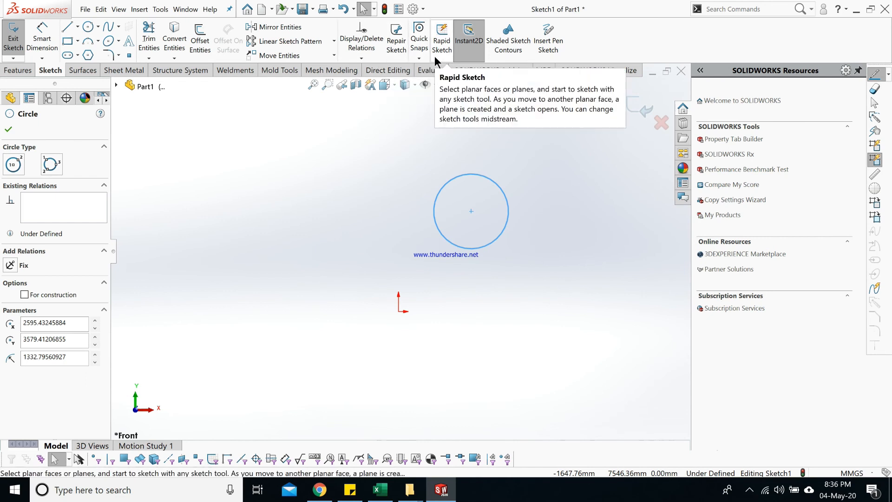
left_click(375, 59)
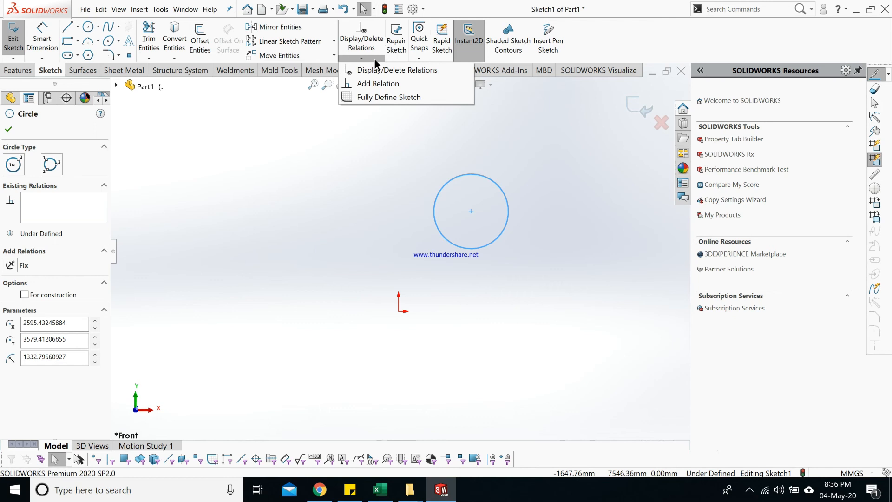
left_click(375, 96)
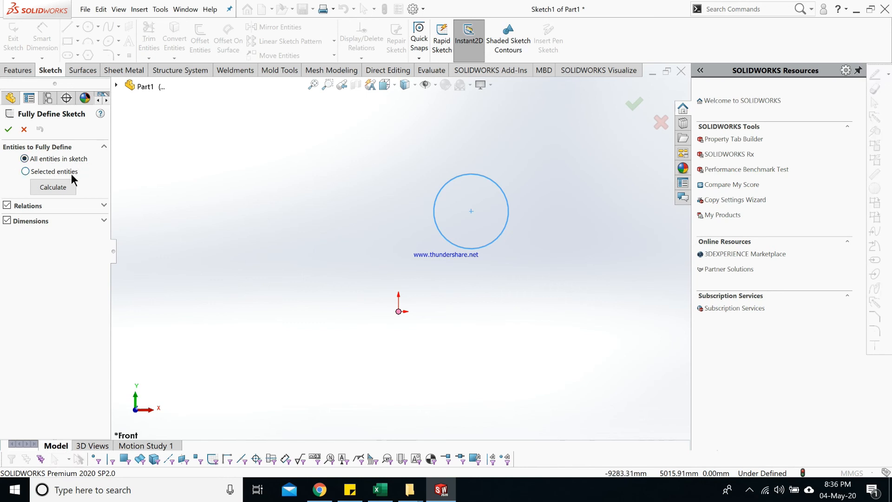
left_click(71, 173)
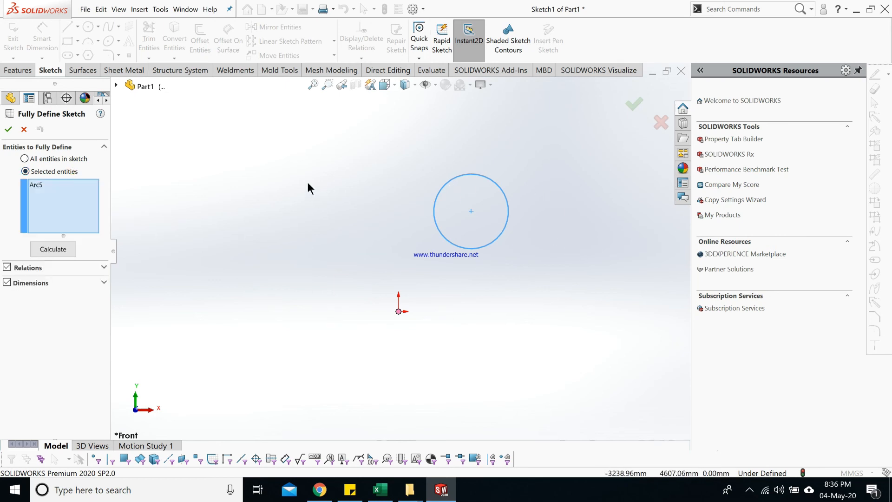
left_click(25, 158)
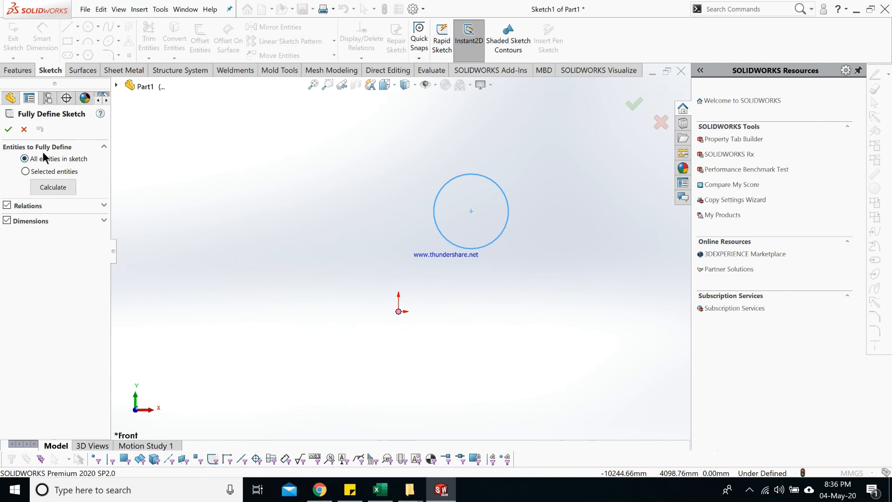
left_click(8, 130)
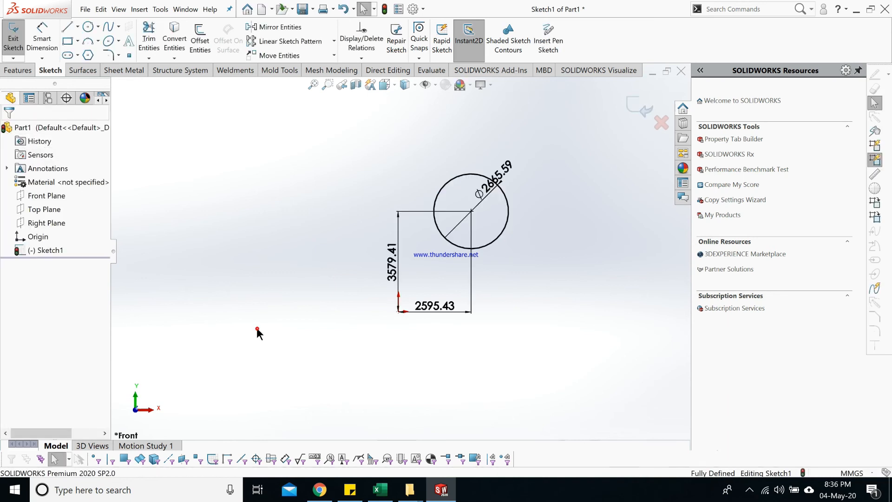
left_click_drag(495, 177, 538, 151)
left_click(554, 219)
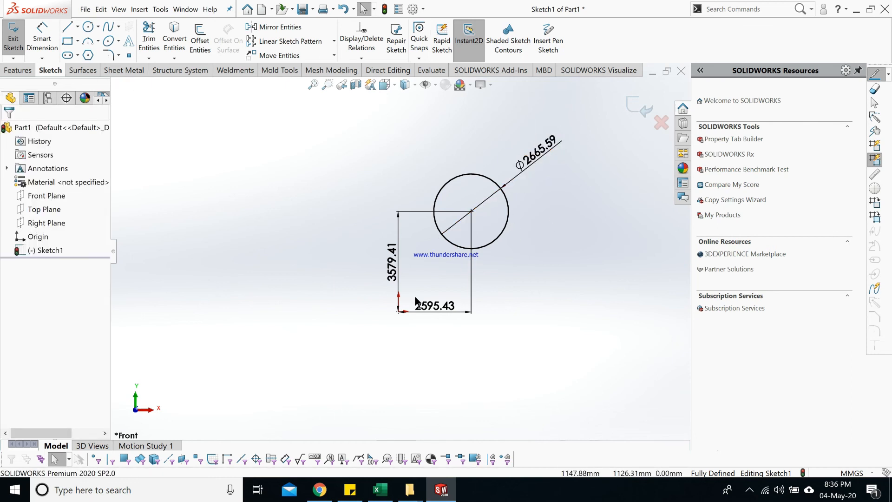
Step: Move the circle's horizontal position dimension below the origin and its vertical position dimension farther out from the origin
mouse_move(438, 312)
left_mouse_down()
mouse_move(482, 307)
mouse_move(446, 361)
left_mouse_up()
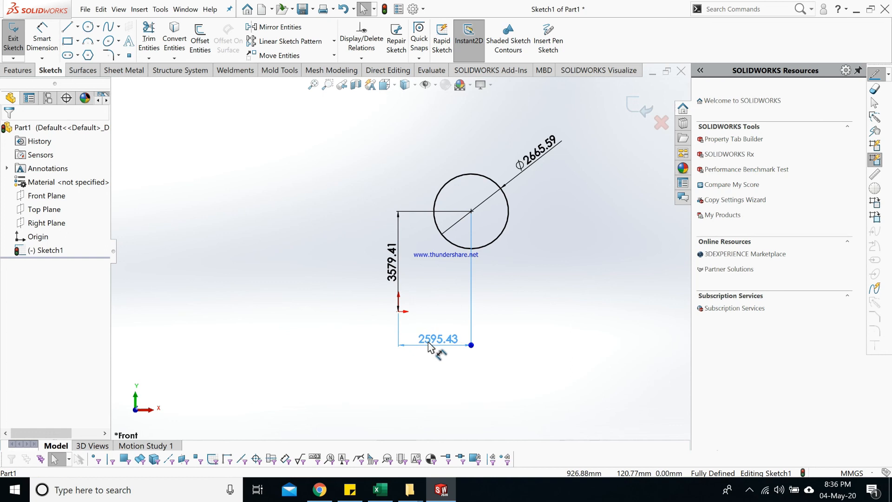
left_click(413, 334)
left_click_drag(399, 288, 343, 255)
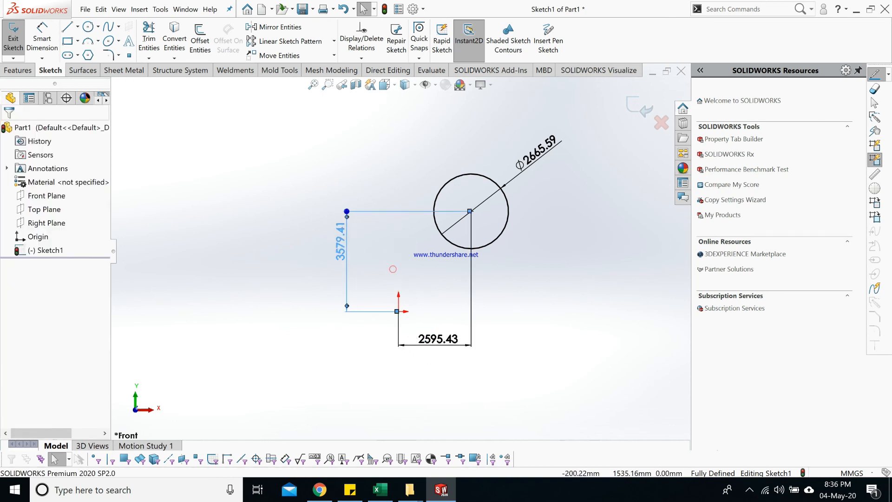
left_click(560, 285)
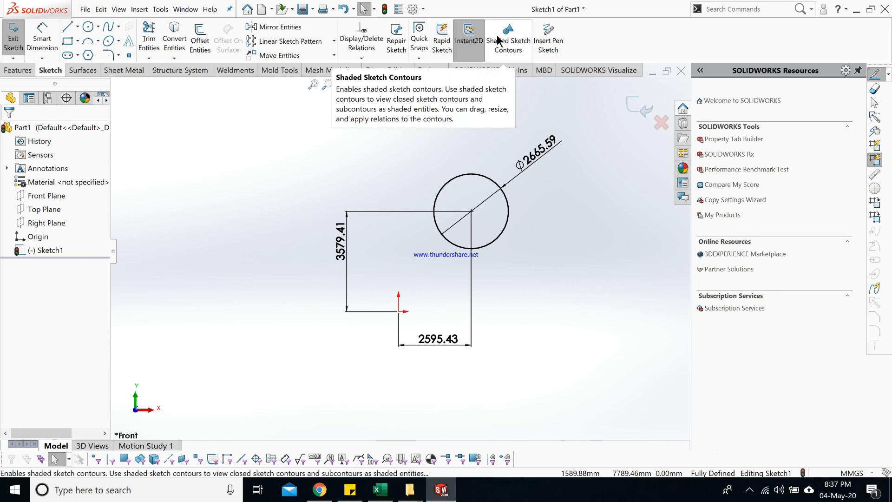
left_click(361, 58)
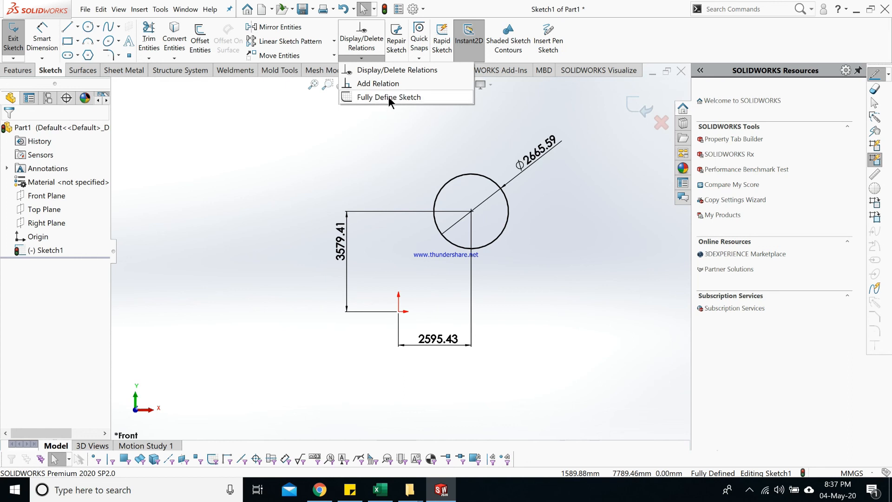
left_click(619, 318)
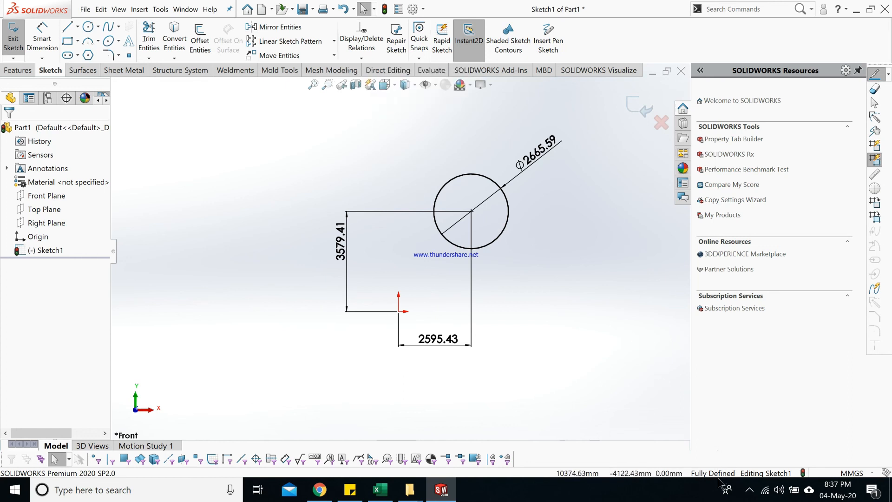
mouse_move(575, 117)
left_mouse_down()
mouse_move(282, 343)
mouse_move(266, 383)
left_mouse_up()
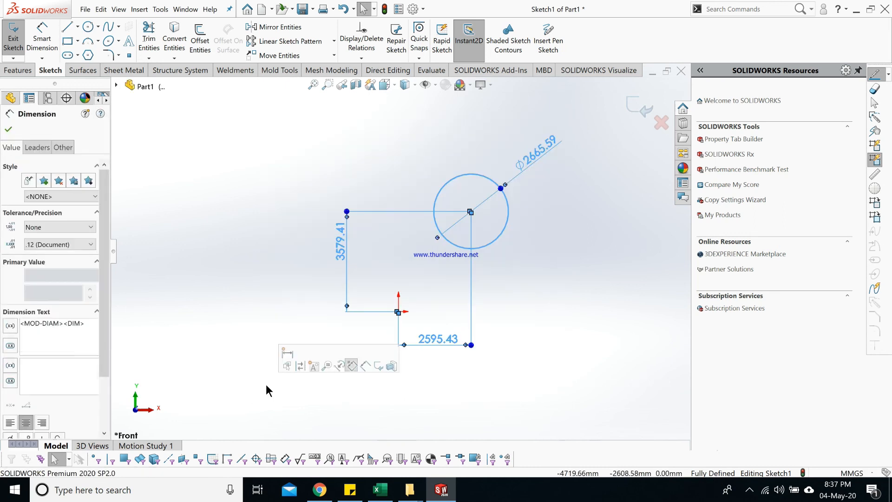
left_click(568, 330)
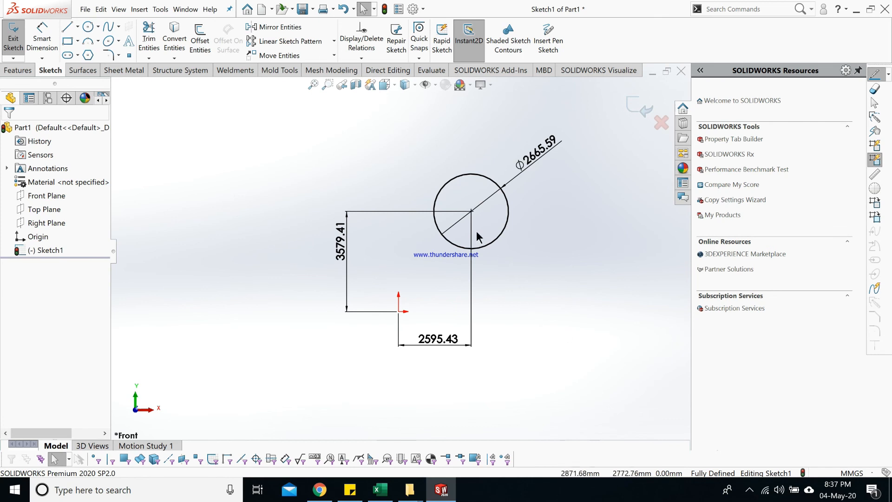
Step: Move the circle's diameter dimension farther outward, up and away from the circle
left_click_drag(482, 221, 503, 183)
left_click(483, 149)
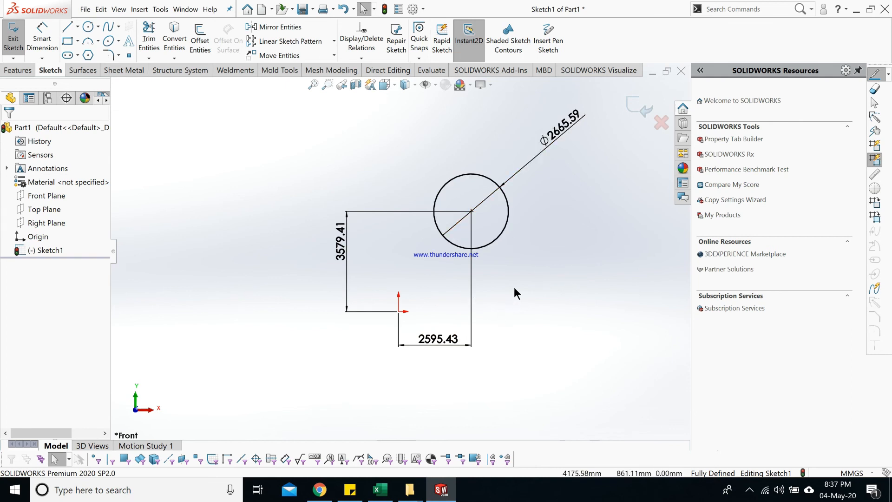
left_click(335, 144)
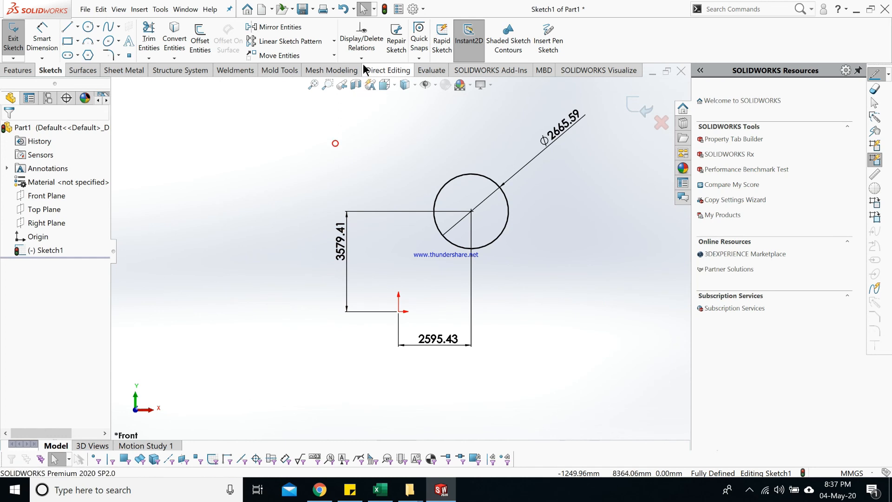
Step: Sketch a corner rectangle about 3437 mm wide and 7569 mm tall to the left of the circle, and leave the command
left_click(361, 58)
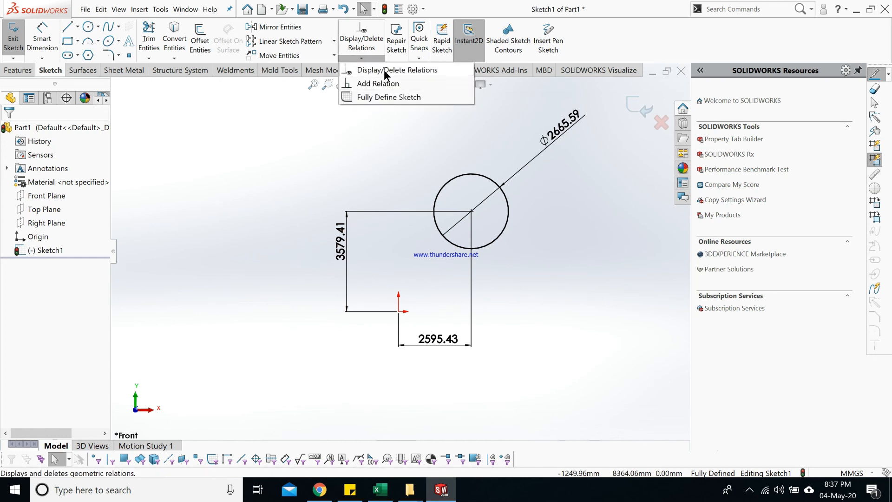
left_click(67, 40)
mouse_move(177, 137)
left_mouse_down()
mouse_move(243, 243)
mouse_move(278, 355)
mouse_move(274, 348)
left_mouse_up()
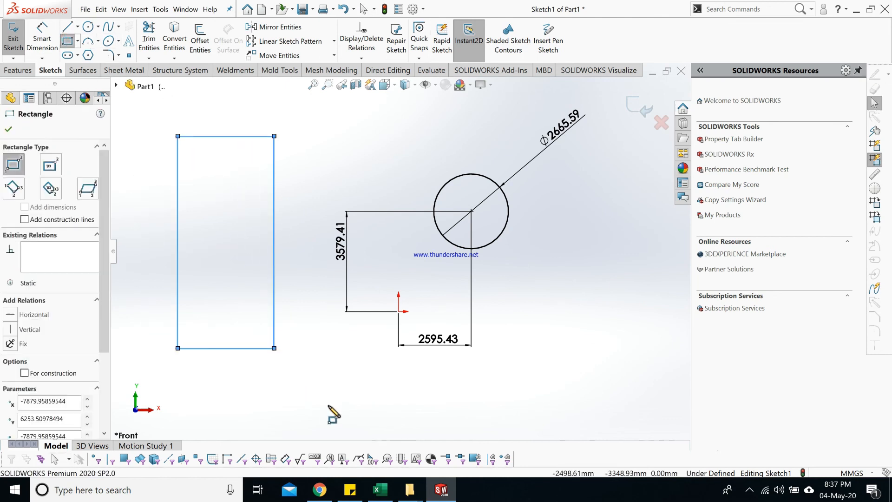
key("Escape")
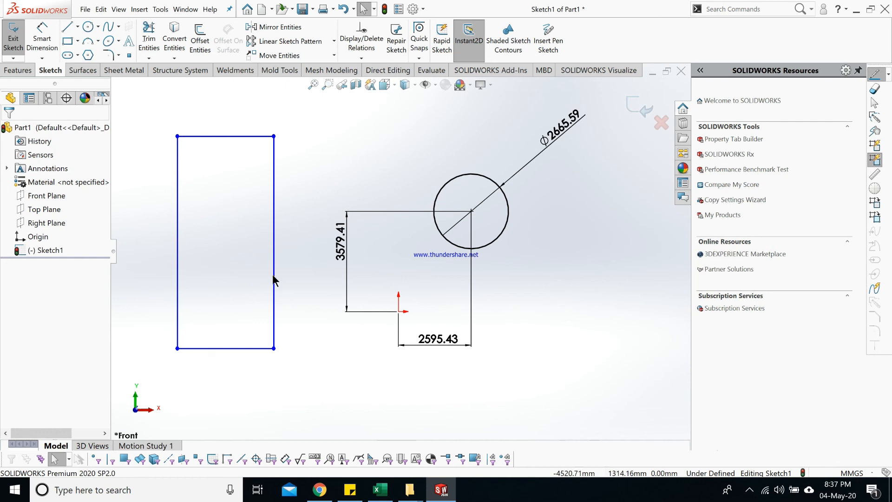
Step: Check the relations on the rectangle's right and top sides, and pull its upper-right corner upward to make it taller
left_click(274, 279)
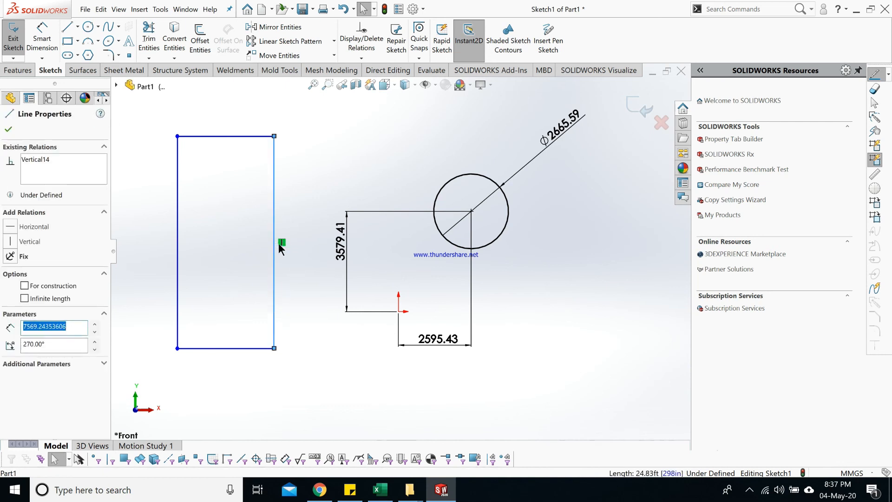
left_click(318, 190)
left_click(248, 135)
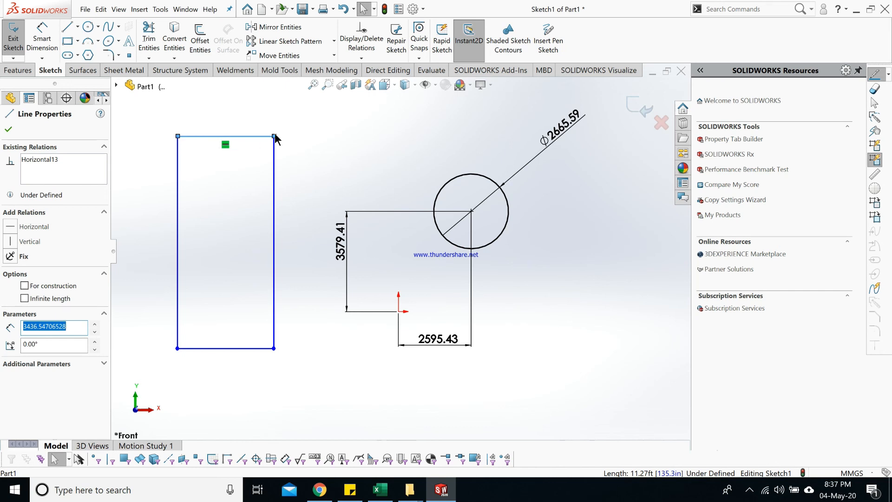
left_click_drag(274, 137, 271, 104)
left_click(278, 175)
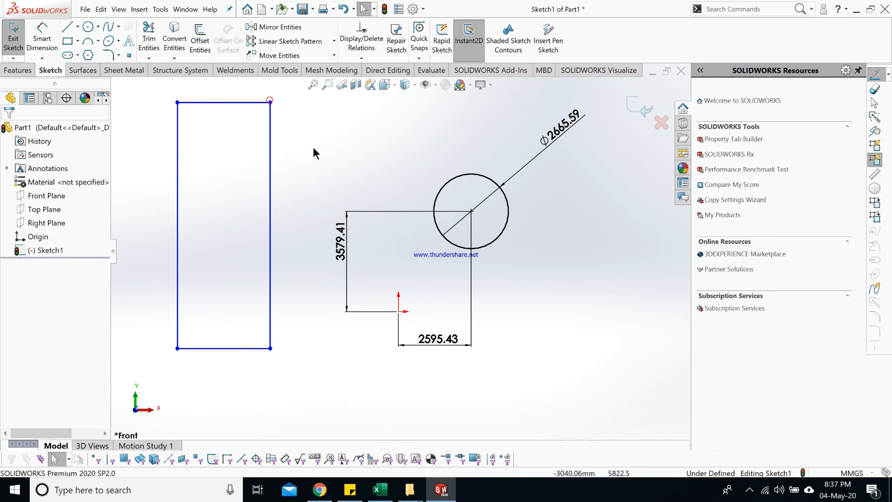
Step: Display all relations in the sketch and go through them one by one to examine which entity each belongs to
left_click(361, 58)
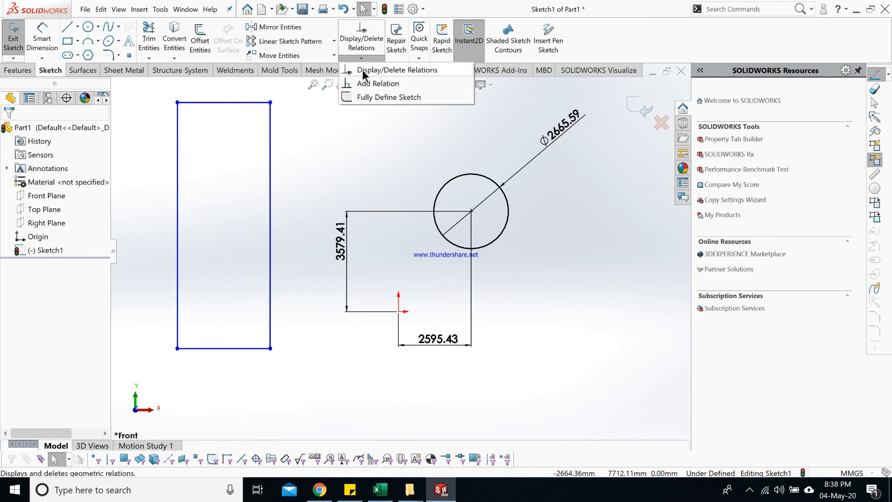
left_click(364, 75)
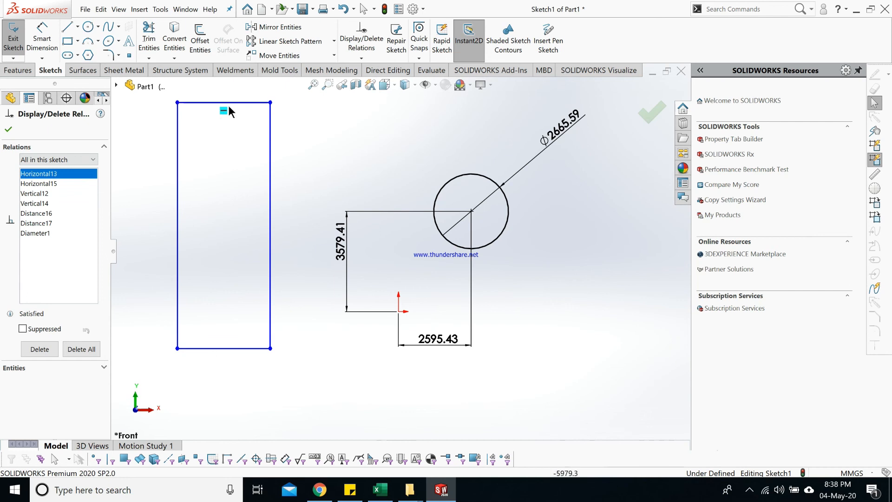
left_click(44, 184)
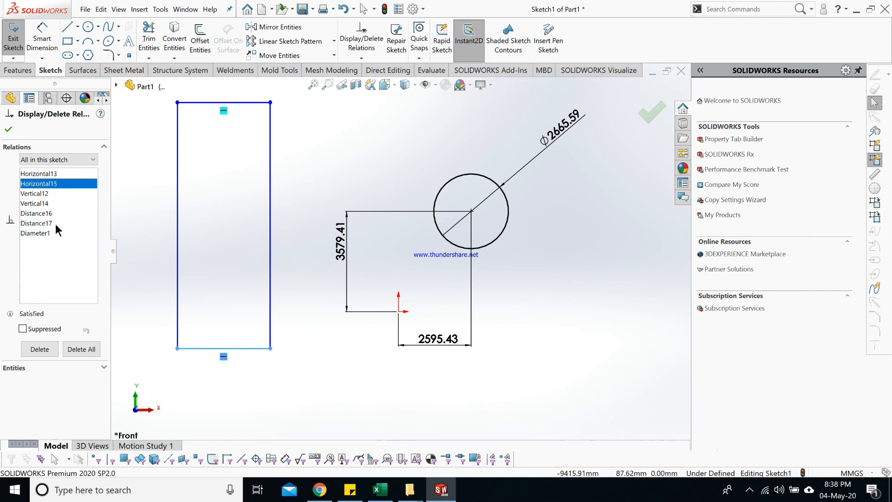
left_click(37, 192)
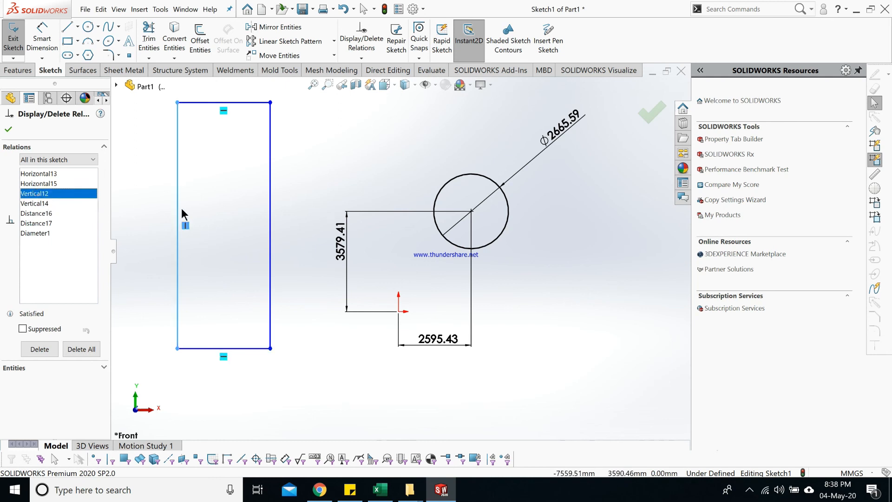
left_click(35, 203)
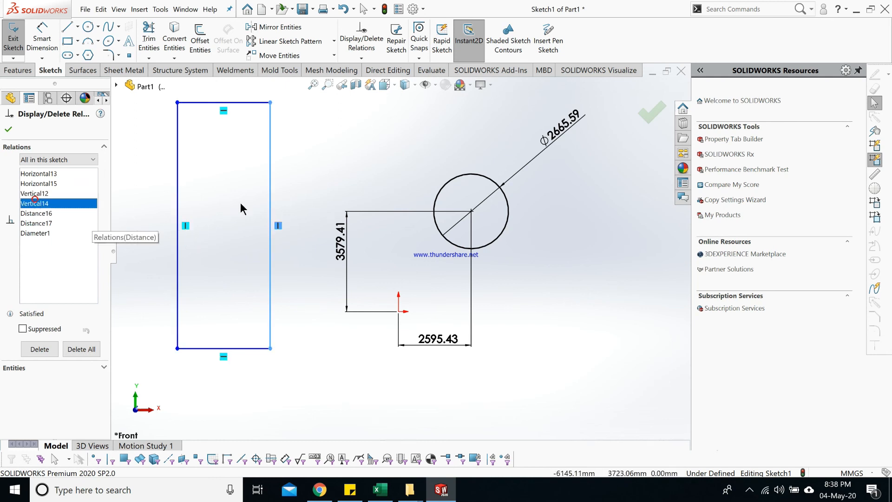
left_click(37, 213)
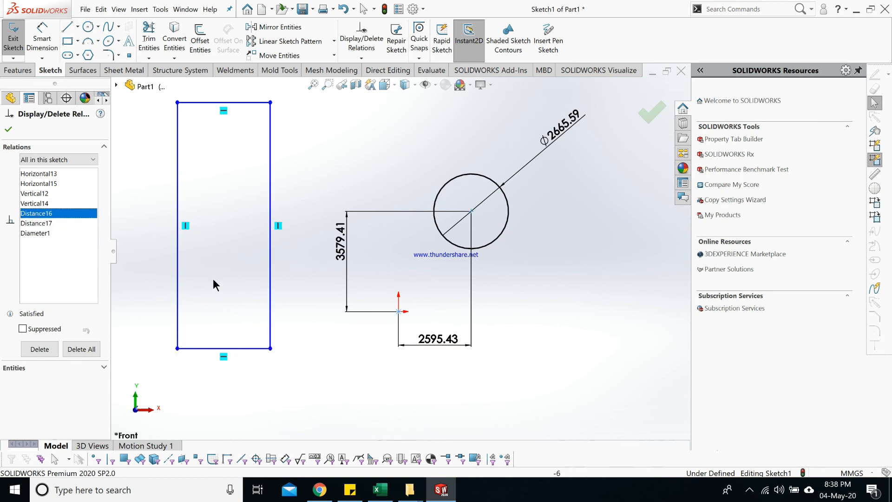
left_click(36, 224)
left_click(41, 234)
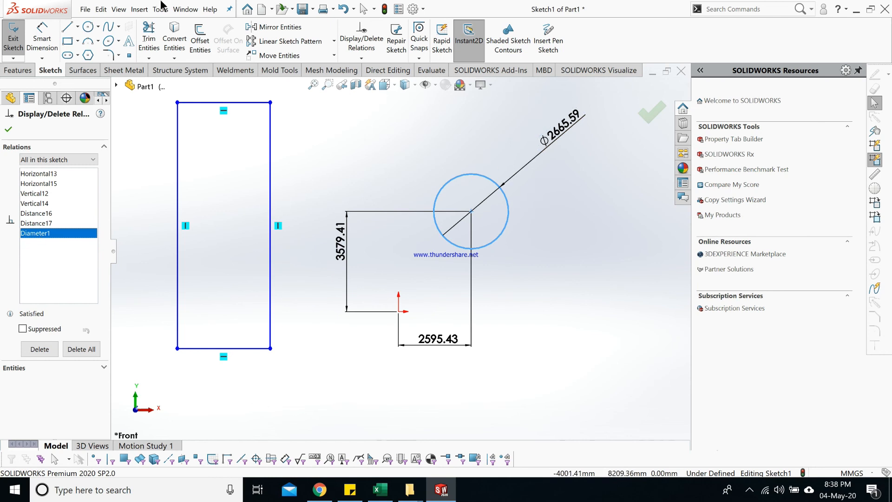
Step: Delete the horizontal relation of the rectangle's top side and the vertical relation of its right side, and close the relations display
left_click(36, 184)
left_click(36, 175)
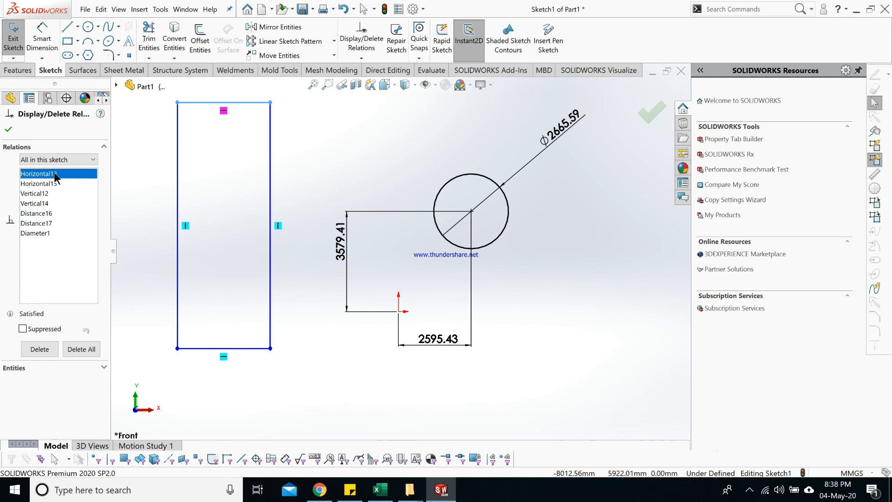
left_click(43, 349)
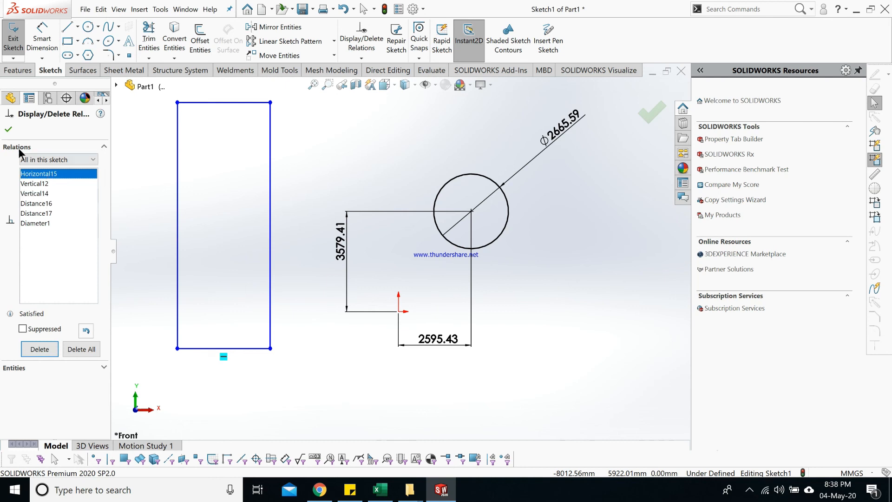
left_click(41, 194)
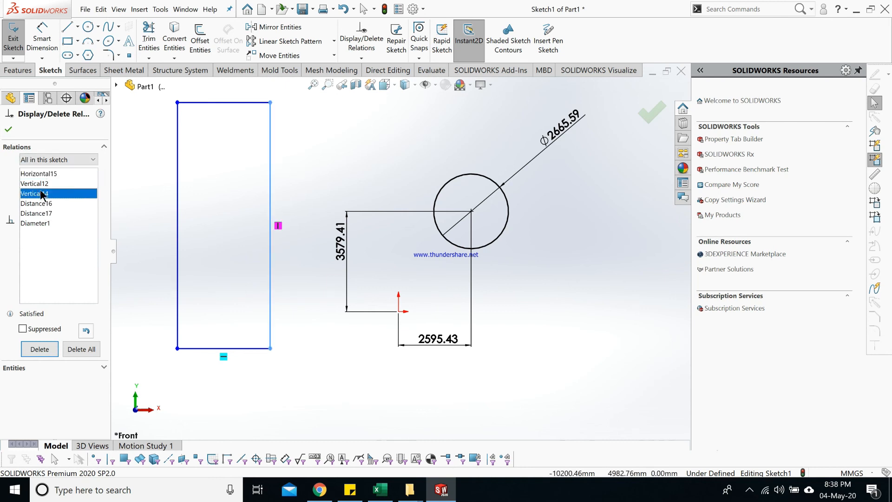
left_click(39, 348)
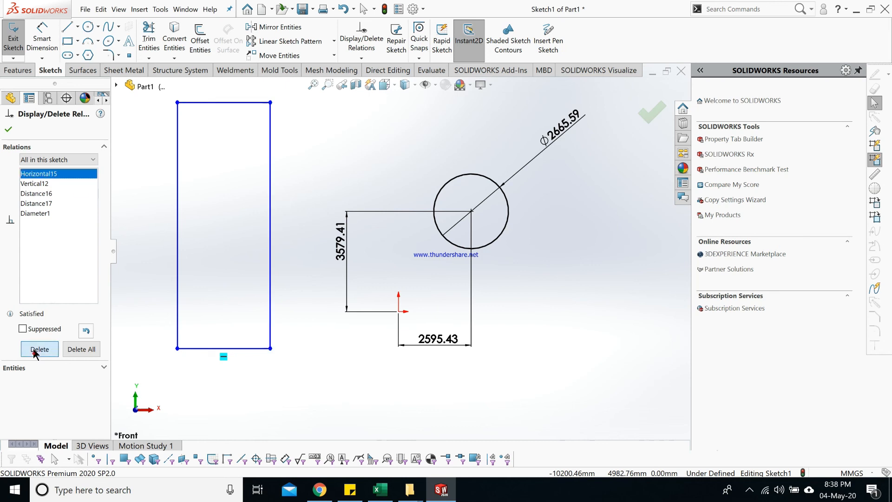
left_click(8, 130)
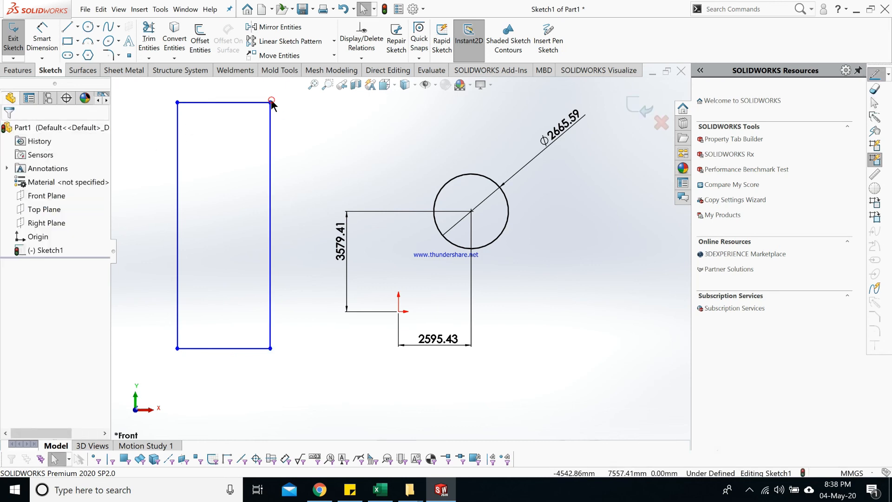
Step: Pull the rectangle's upper-right corner outward and down so two sides slant, and check the slanted right side's relations
left_click_drag(272, 102, 310, 154)
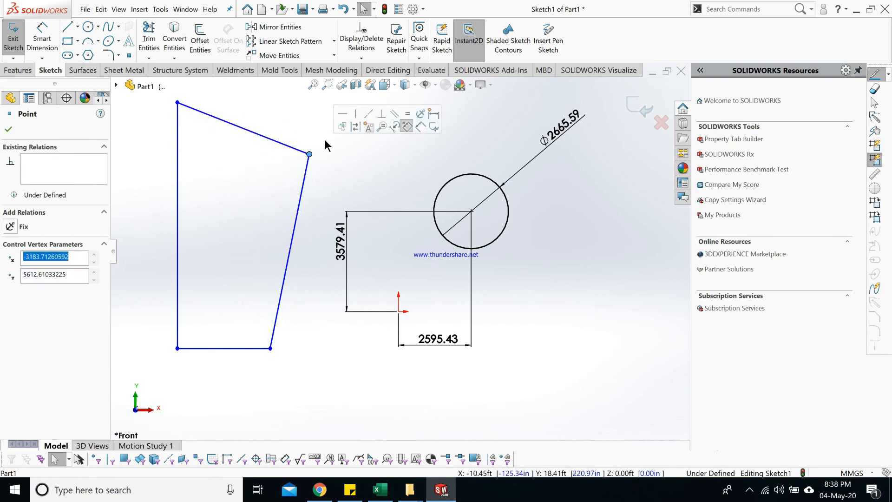
left_click(325, 140)
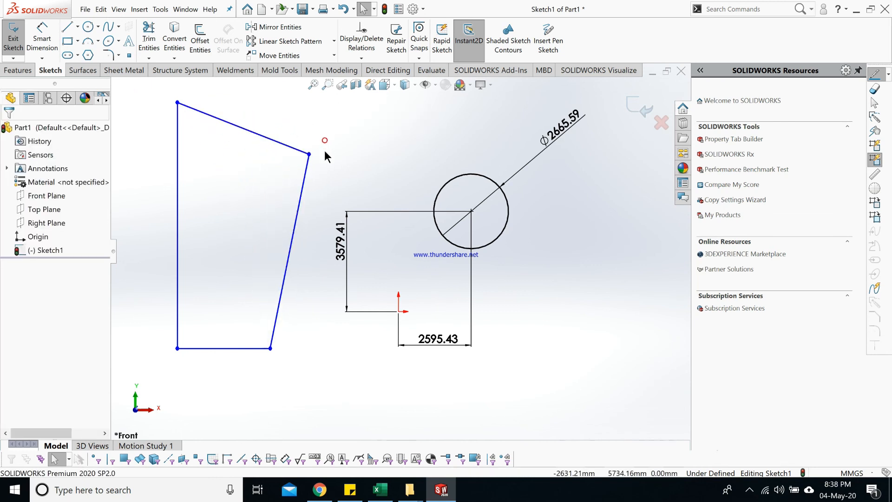
left_click(306, 178)
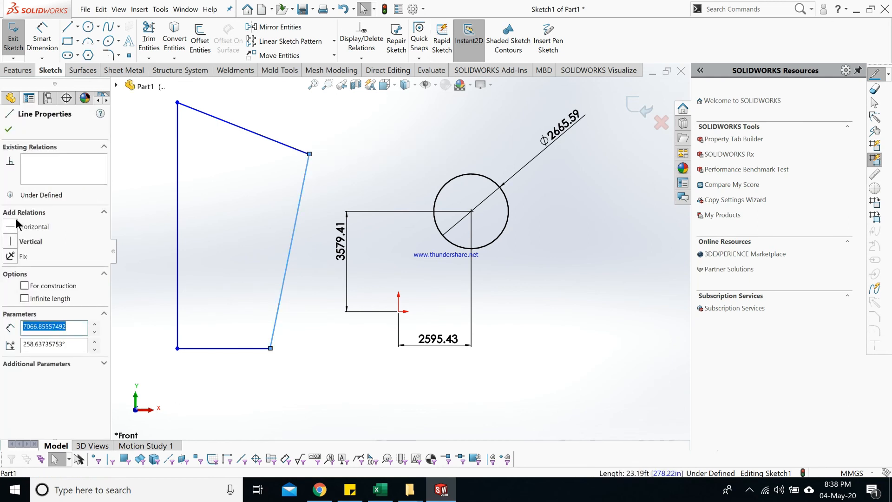
left_click(310, 185)
left_click(303, 186)
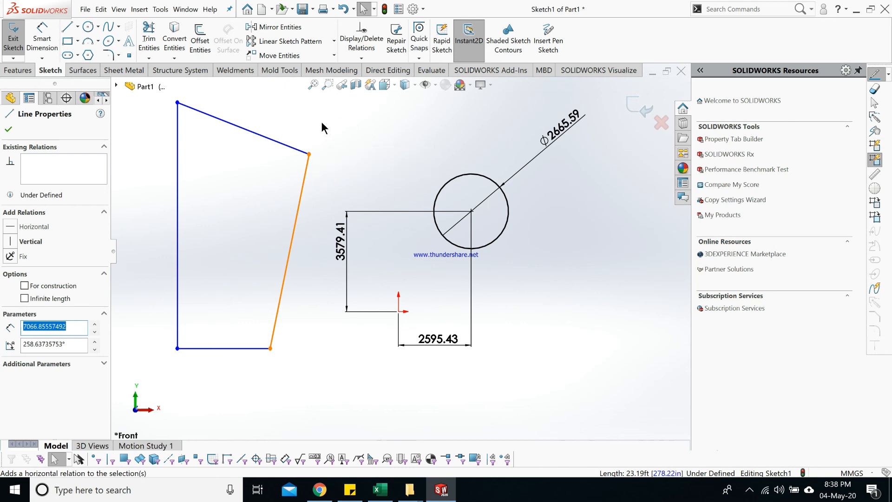
left_click(323, 108)
Step: Use Add Relation to make the slanted right side of the shape horizontal, and close the command
left_click(372, 58)
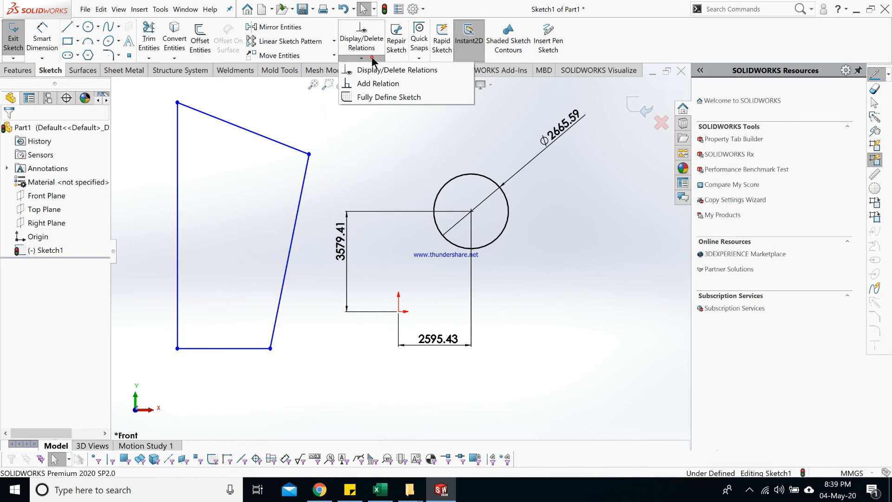
left_click(369, 83)
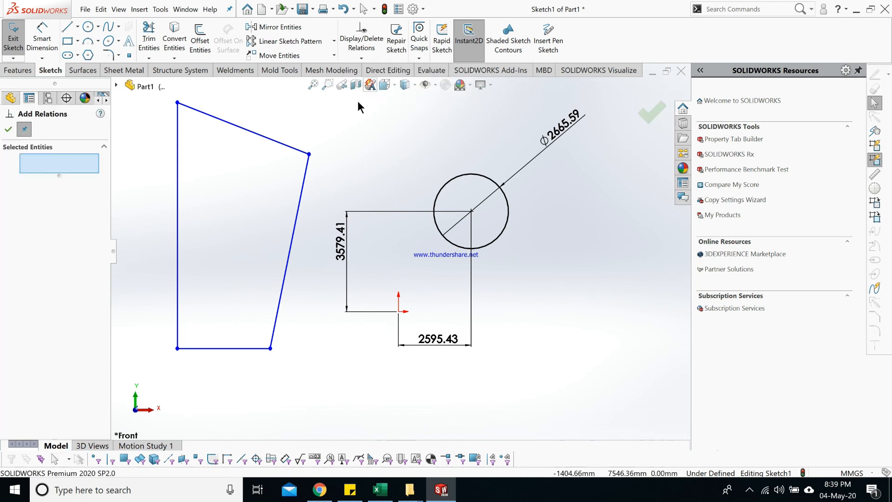
left_click(301, 200)
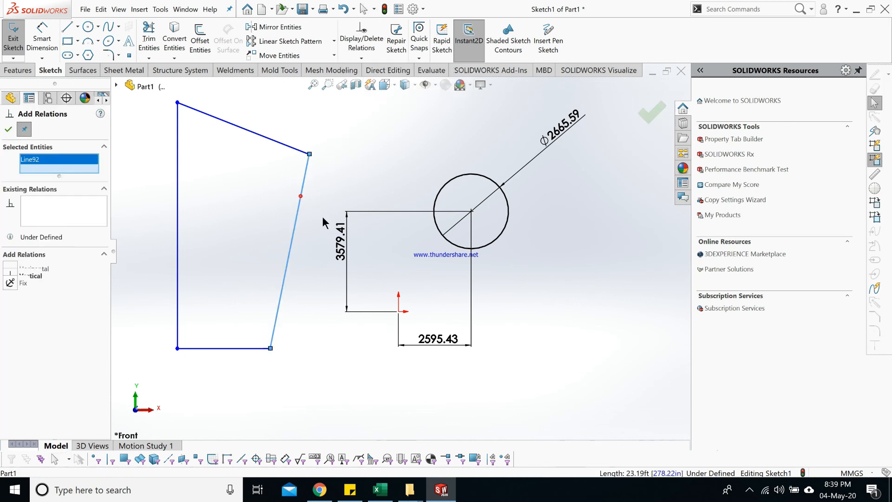
left_click(12, 269)
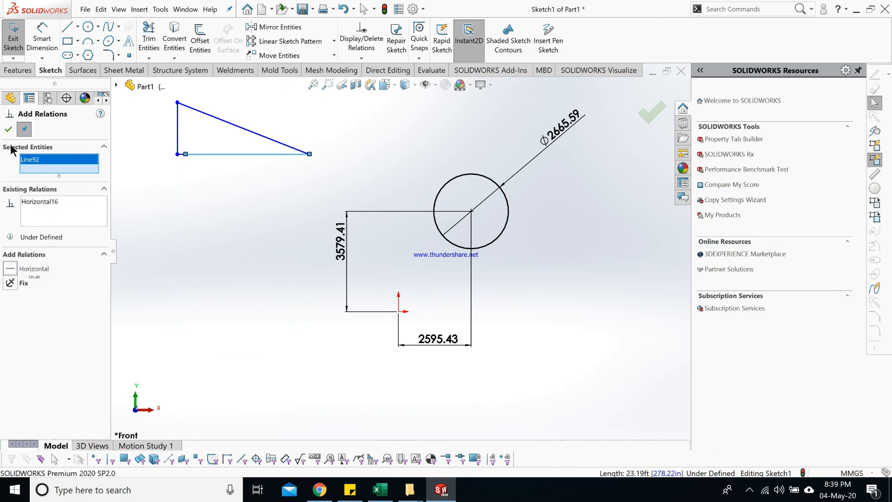
left_click(8, 129)
scroll(398, 250, "up", 3)
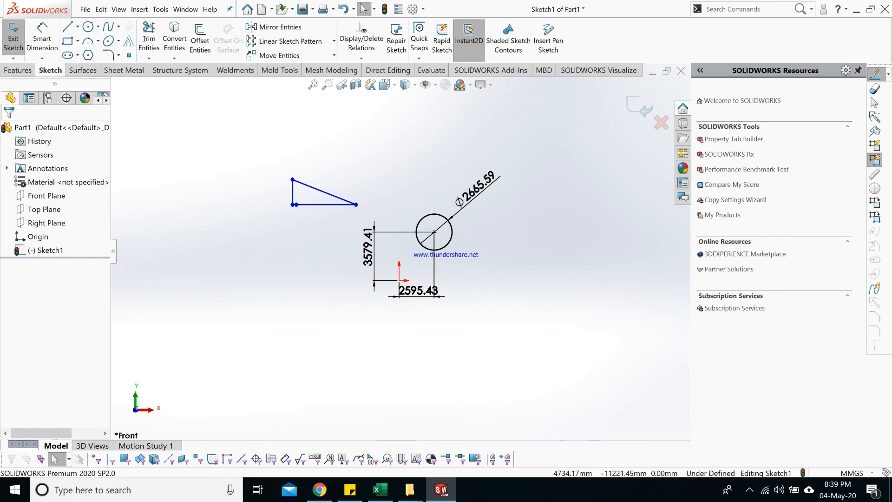
left_click(750, 490)
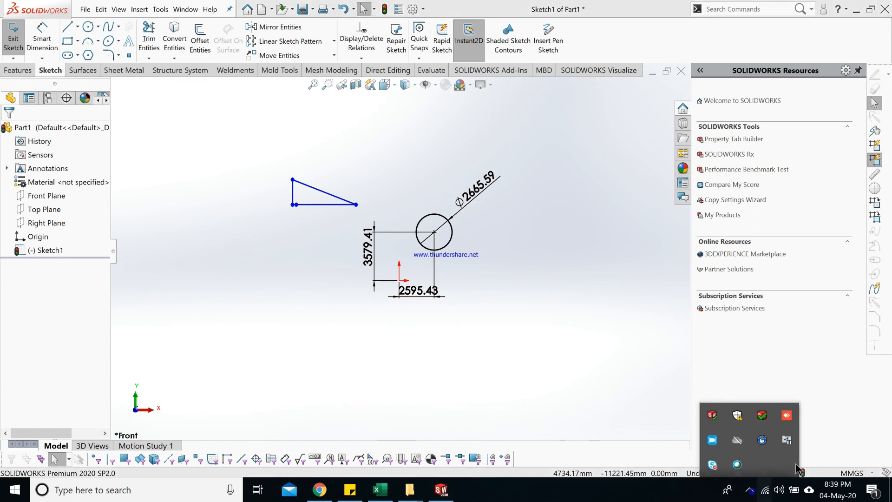
right_click(712, 440)
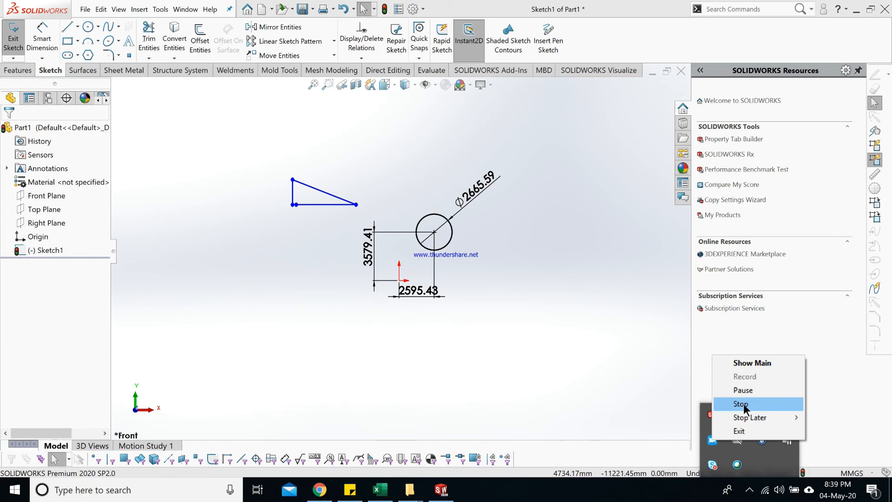
left_click(744, 403)
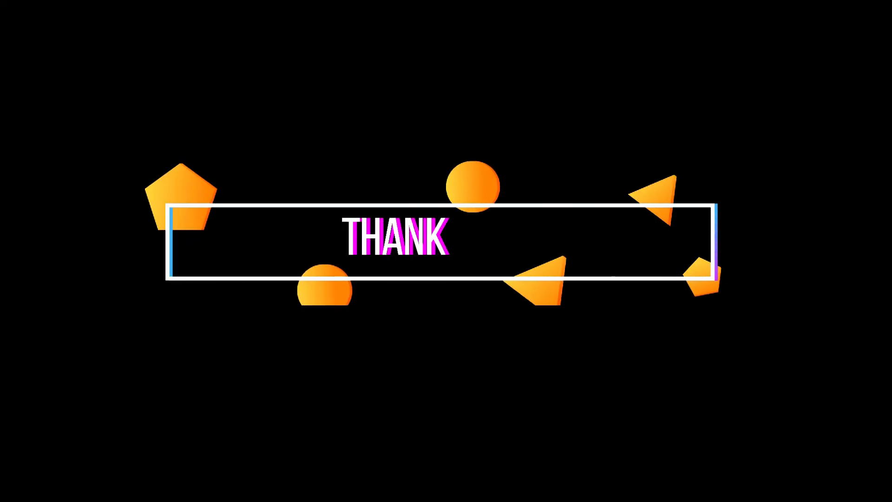